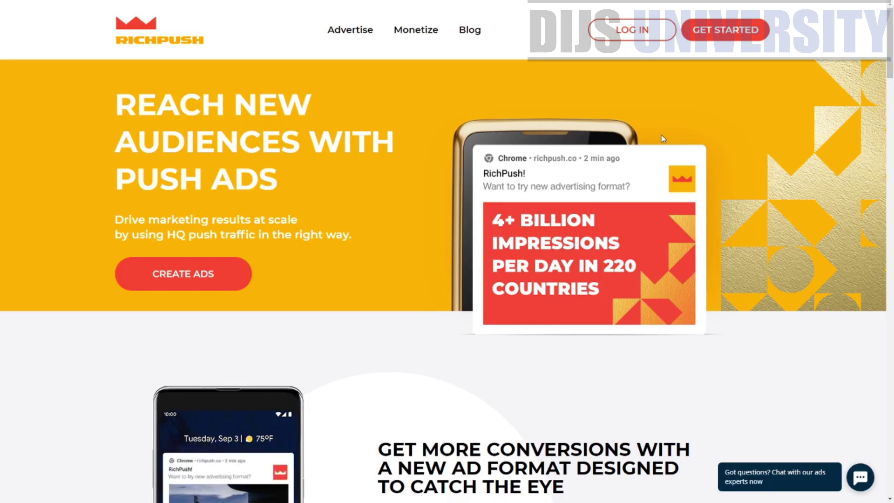
# Highlight the hero headline, then the conversions heading and the Push Notification Ads description
pyautogui.moveTo(122, 103); pyautogui.dragTo(354, 234)
pyautogui.scroll(-8, 652, 237)
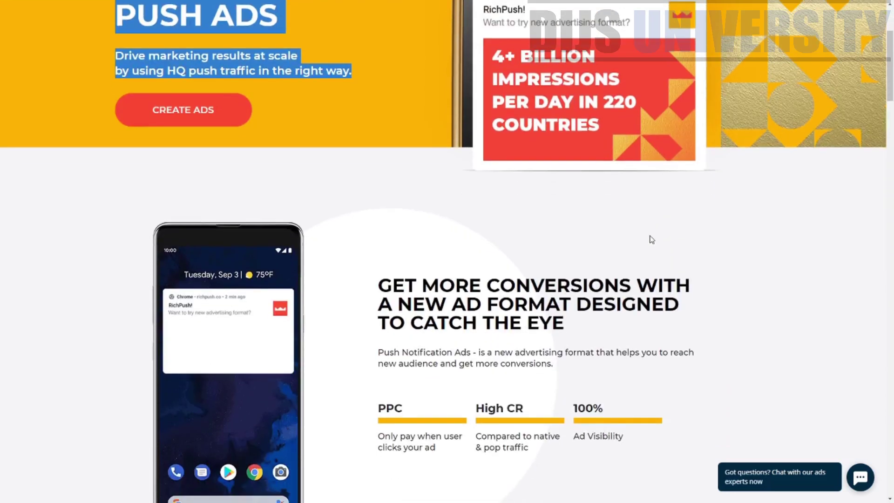
pyautogui.moveTo(376, 76); pyautogui.dragTo(675, 112)
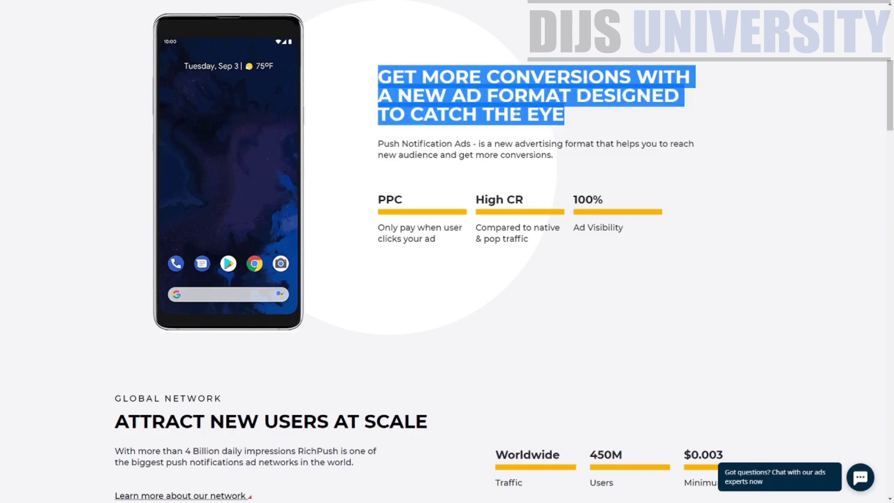
pyautogui.moveTo(375, 144); pyautogui.dragTo(596, 154)
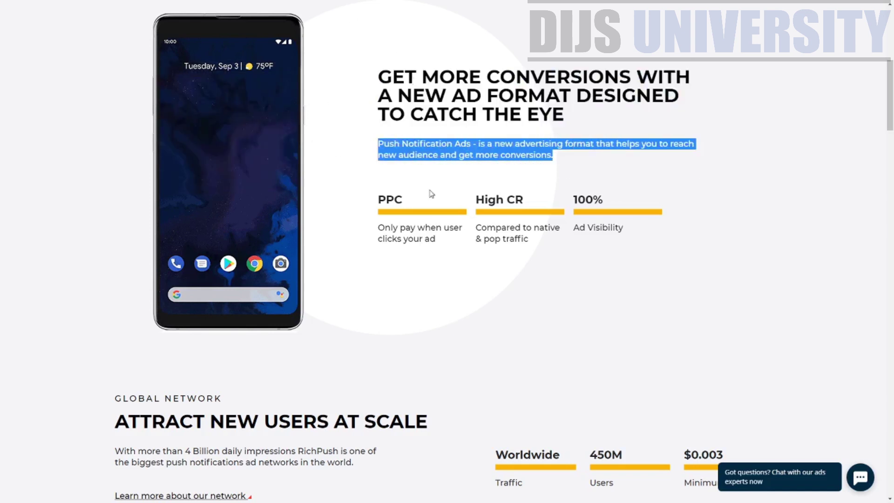
pyautogui.scroll(-6, 446, 273)
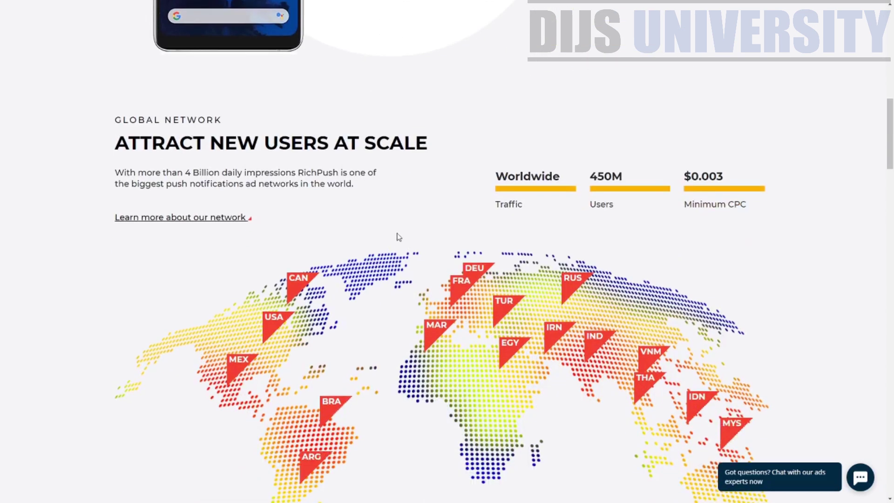
# Highlight the Global Network heading, the 450M users figure and the 0.003 minimum CPC
pyautogui.moveTo(113, 121); pyautogui.dragTo(460, 126)
pyautogui.moveTo(126, 171); pyautogui.dragTo(368, 127)
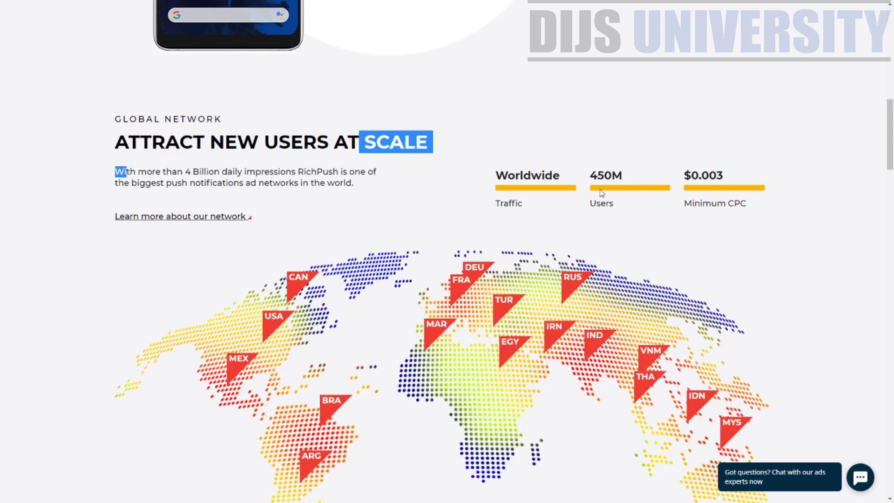
pyautogui.moveTo(590, 175); pyautogui.dragTo(634, 203)
pyautogui.doubleClick(725, 182)
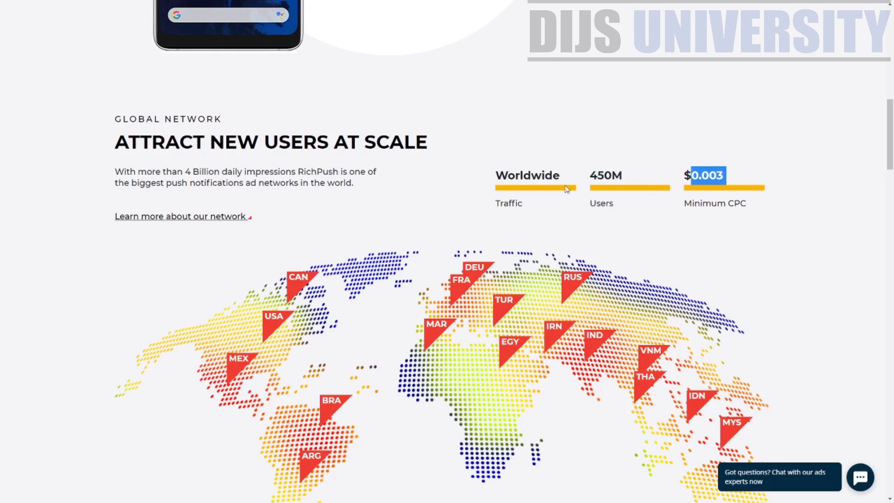
pyautogui.scroll(-5, 121, 170)
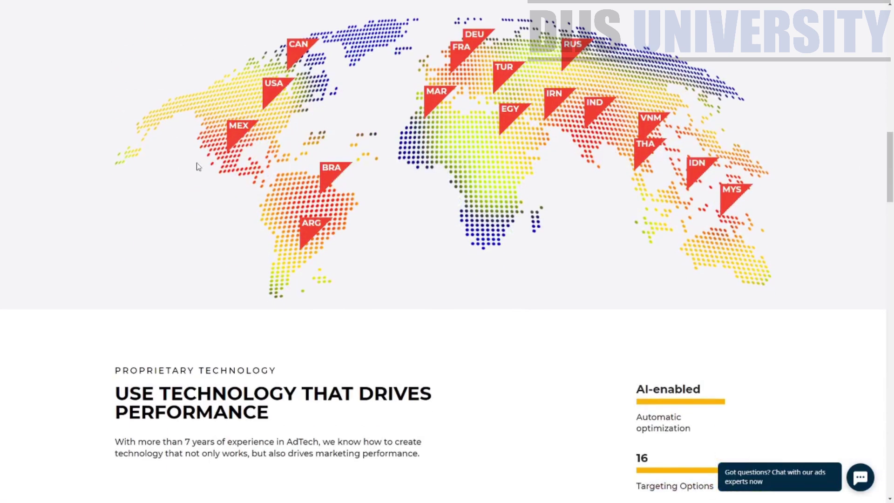
pyautogui.scroll(2, 764, 133)
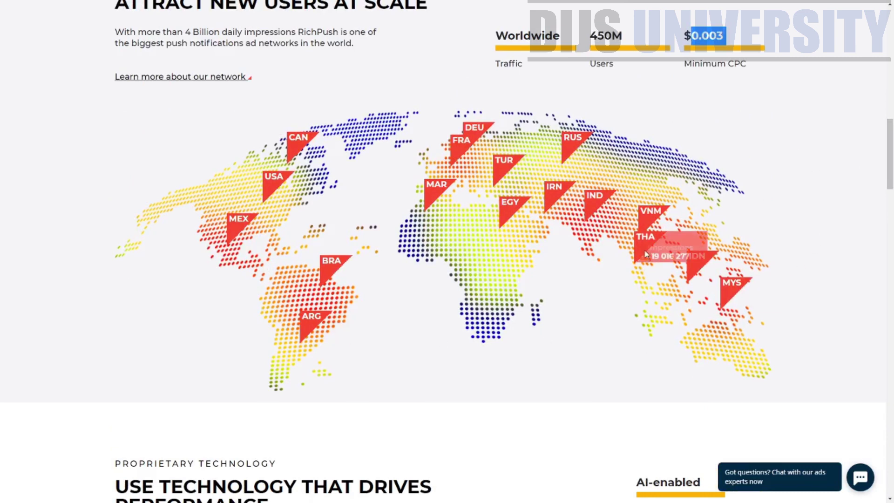
# Check the IDN and MYS impressions on the map, then scroll to the technology section
pyautogui.moveTo(698, 278)
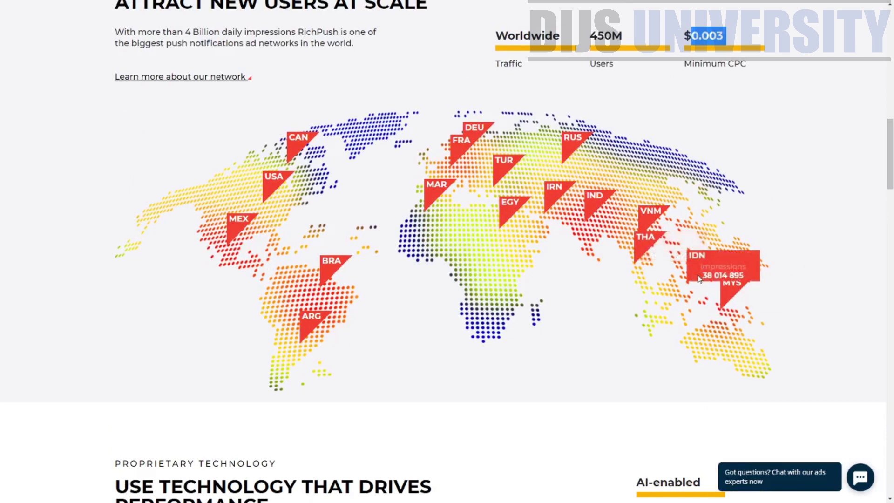
pyautogui.moveTo(730, 291)
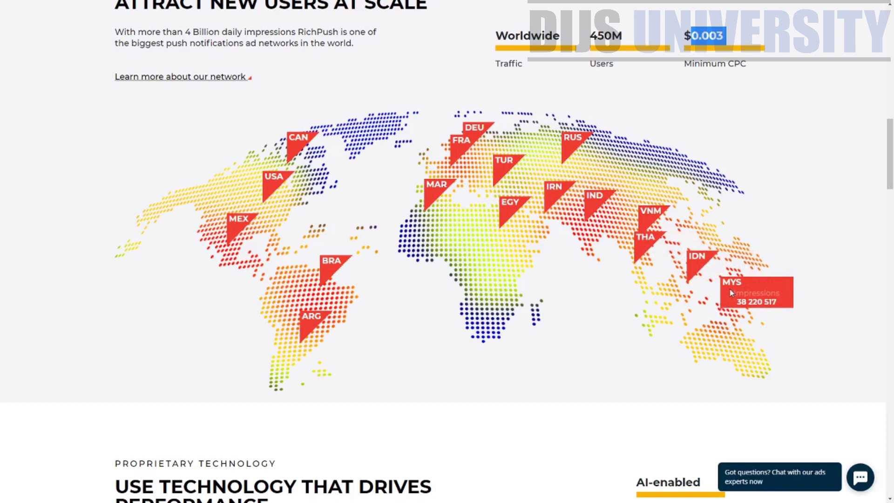
pyautogui.scroll(-3, 432, 267)
pyautogui.scroll(-3, 433, 267)
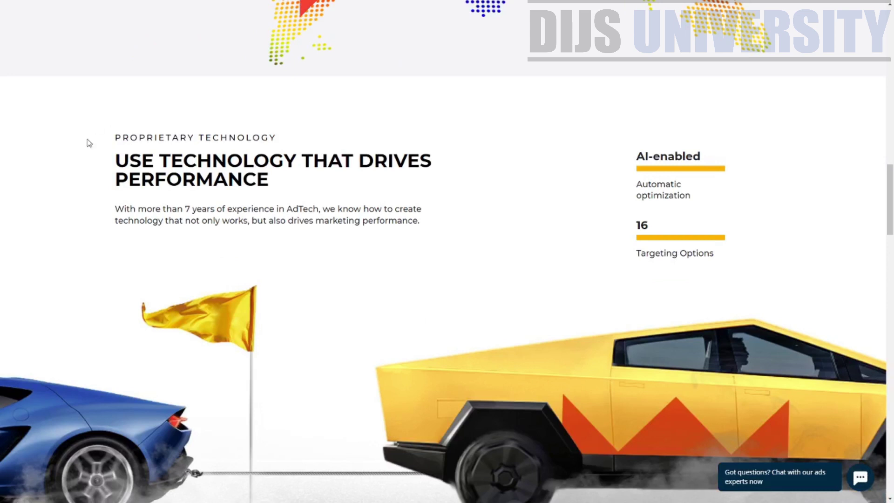
# Highlight the USE TECHNOLOGY THAT DRIVES PERFORMANCE heading and parts of its AdTech paragraph
pyautogui.moveTo(116, 157); pyautogui.dragTo(425, 202)
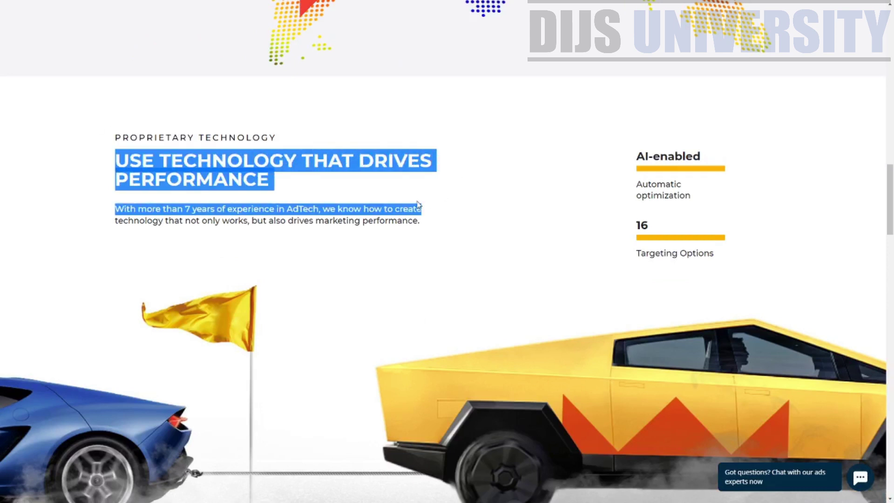
pyautogui.click(223, 233)
pyautogui.moveTo(117, 212); pyautogui.dragTo(322, 213)
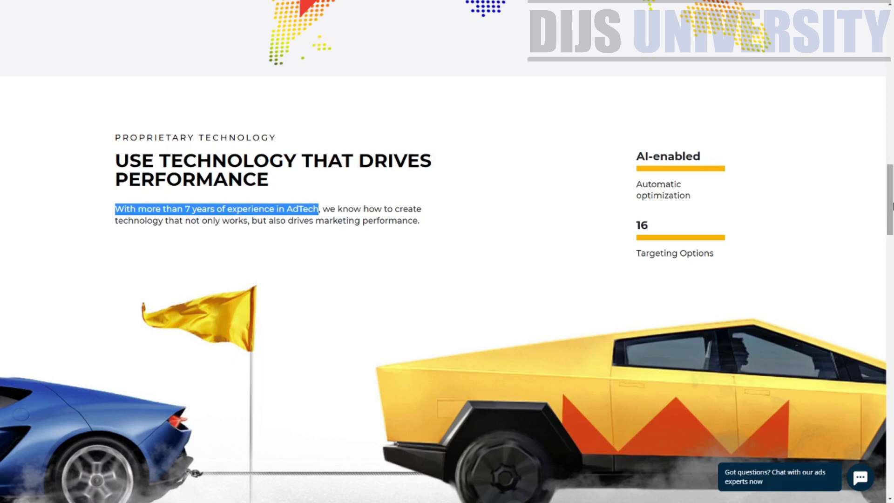
pyautogui.moveTo(382, 209); pyautogui.dragTo(347, 265)
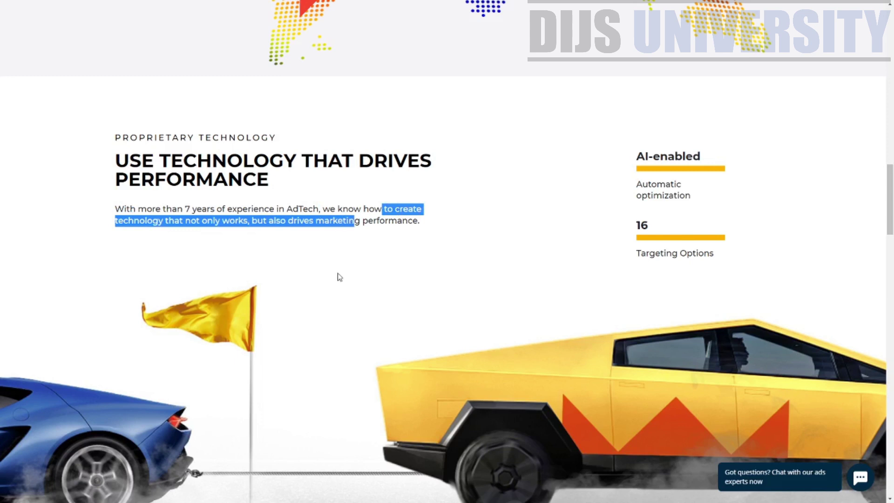
pyautogui.scroll(-1, 891, 211)
pyautogui.scroll(-4, 891, 210)
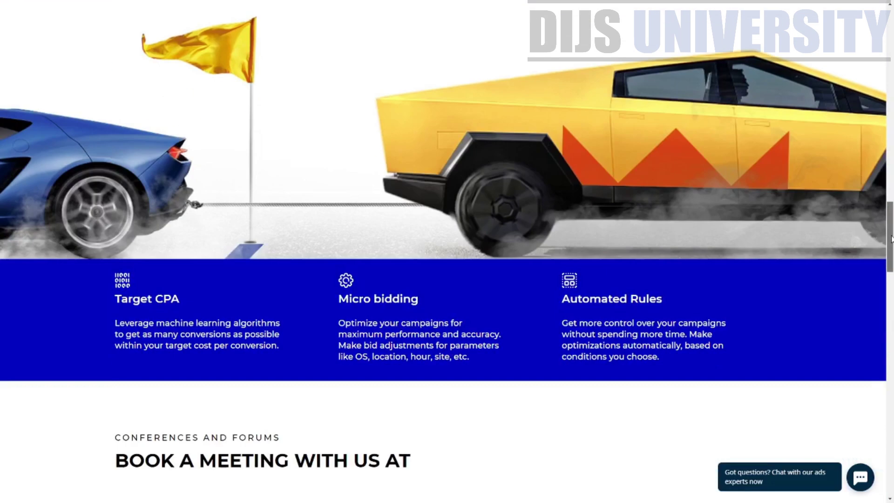
pyautogui.scroll(3, 890, 211)
# Highlight '16 Targeting Options', then scroll down to the Book a Meeting conferences list
pyautogui.click(638, 136)
pyautogui.doubleClick(637, 136)
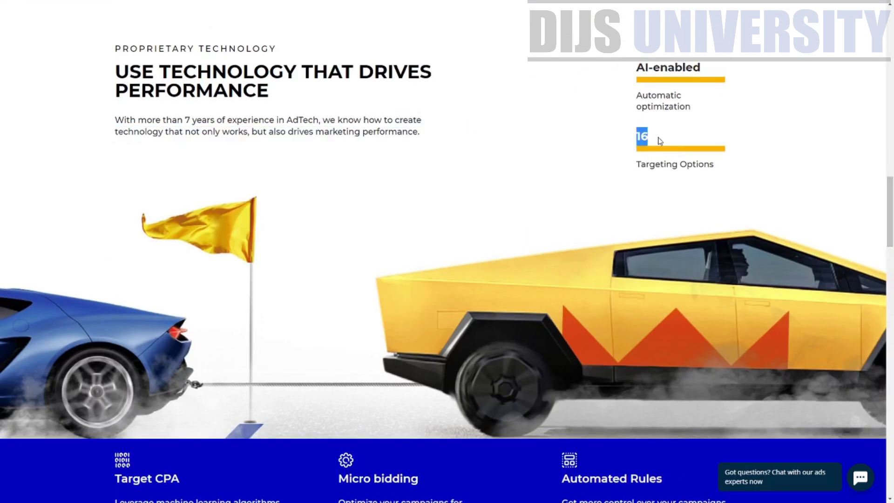
pyautogui.moveTo(758, 170); pyautogui.dragTo(633, 135)
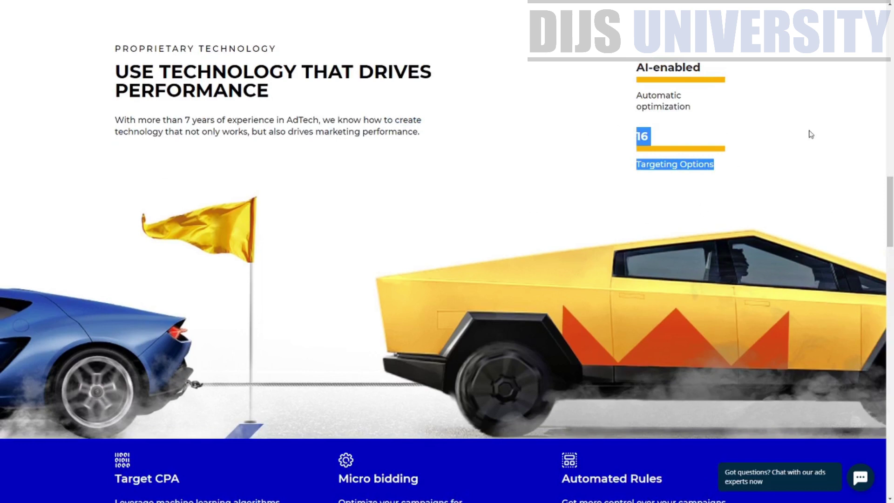
pyautogui.scroll(-2, 889, 218)
pyautogui.moveTo(891, 233); pyautogui.dragTo(892, 267)
pyautogui.scroll(-3, 822, 280)
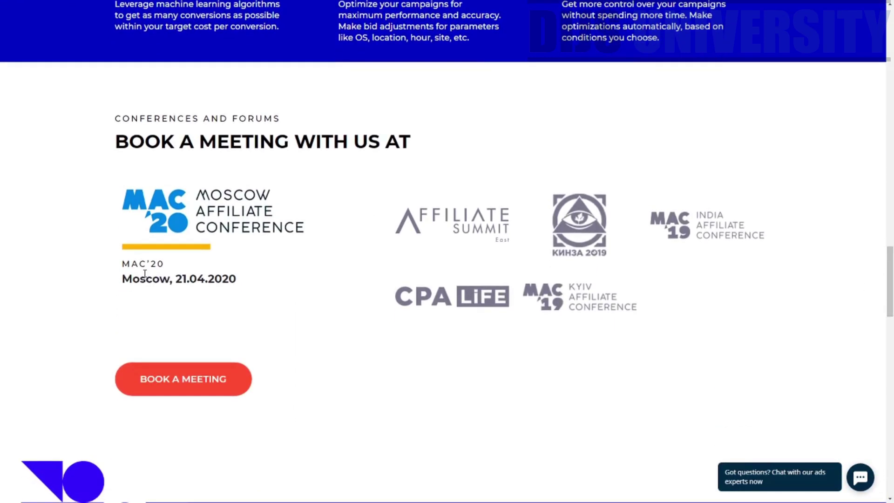
# Highlight the BOOK A MEETING WITH US AT heading, then scroll down to the testimonials carousel
pyautogui.moveTo(412, 166); pyautogui.dragTo(275, 144)
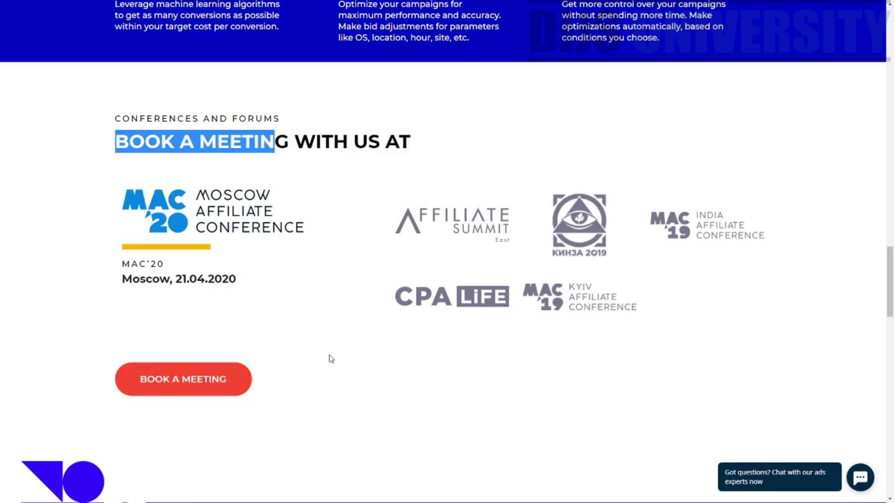
pyautogui.click(236, 172)
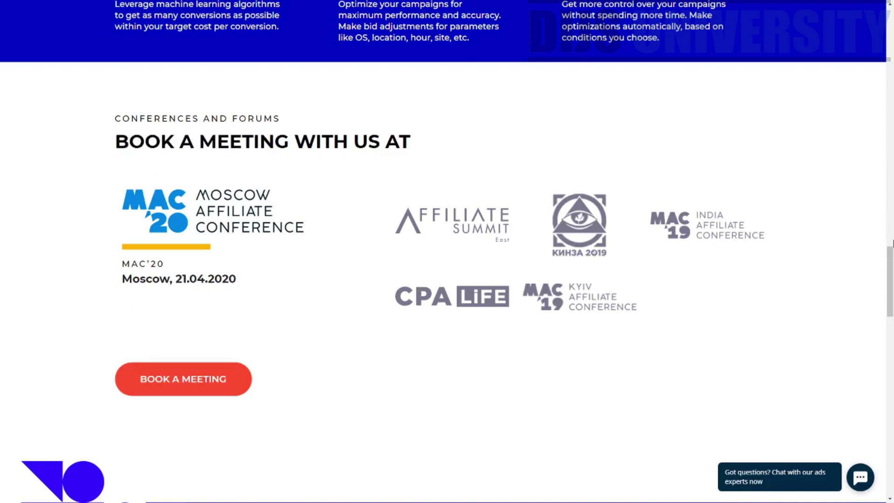
pyautogui.scroll(-3, 892, 250)
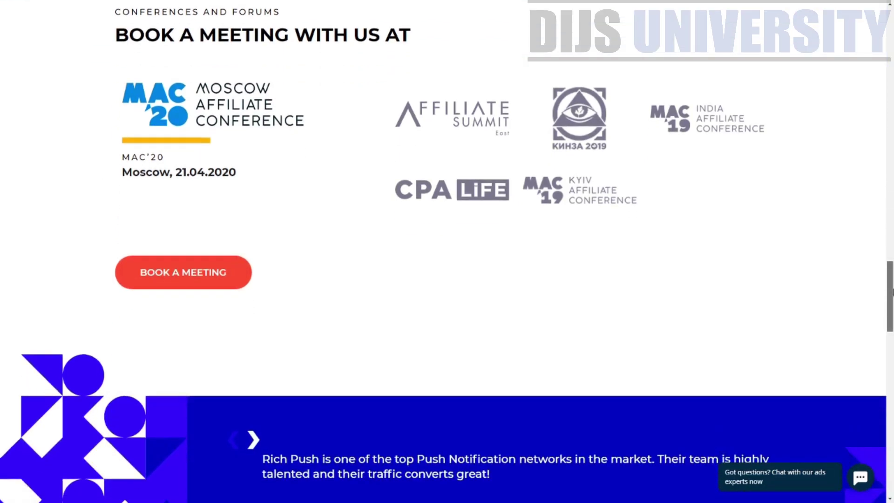
pyautogui.scroll(-1, 892, 294)
pyautogui.moveTo(892, 294); pyautogui.dragTo(892, 275)
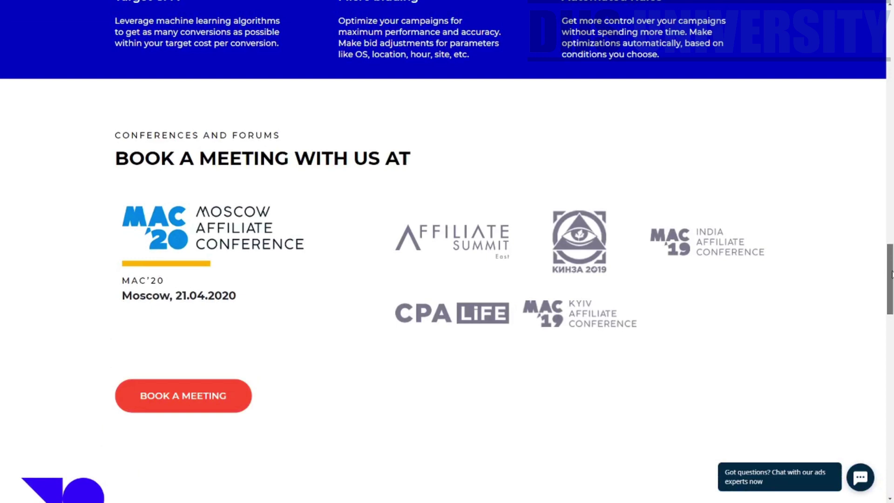
pyautogui.moveTo(892, 275); pyautogui.dragTo(893, 282)
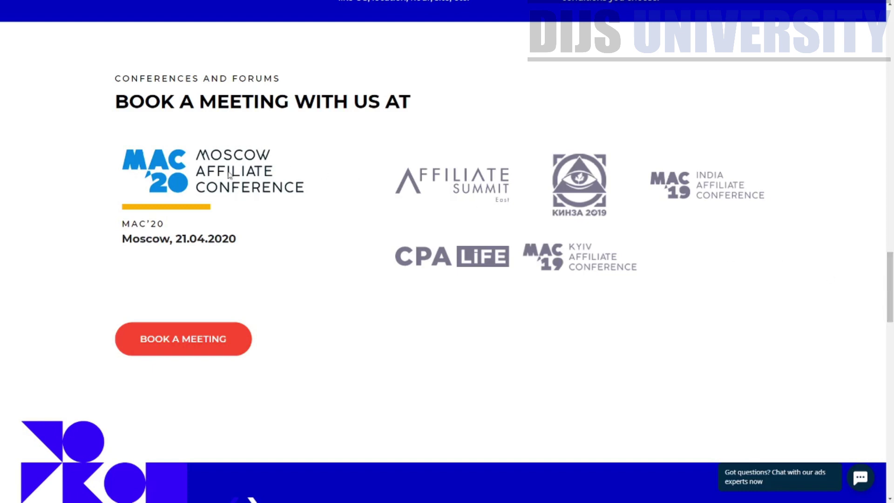
pyautogui.moveTo(892, 287); pyautogui.dragTo(892, 348)
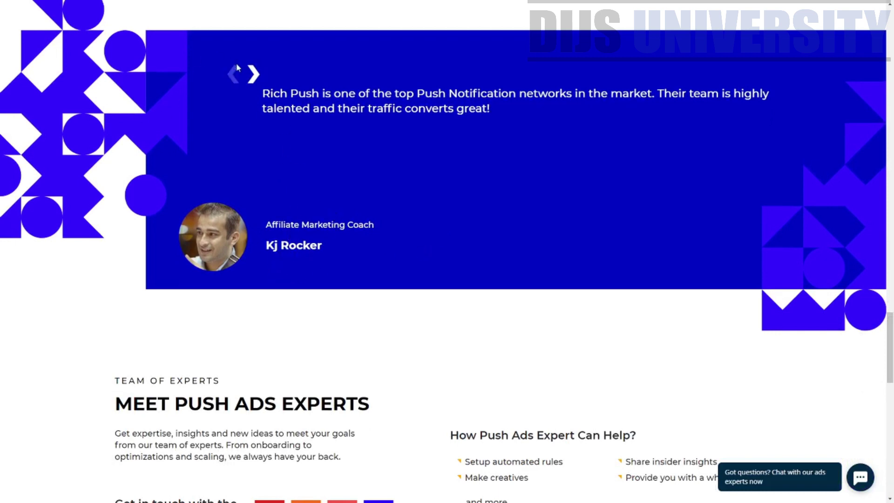
# Advance the testimonial carousel two quotes to the media buyer's 'Excellent quality of traffic' quote
pyautogui.click(253, 74)
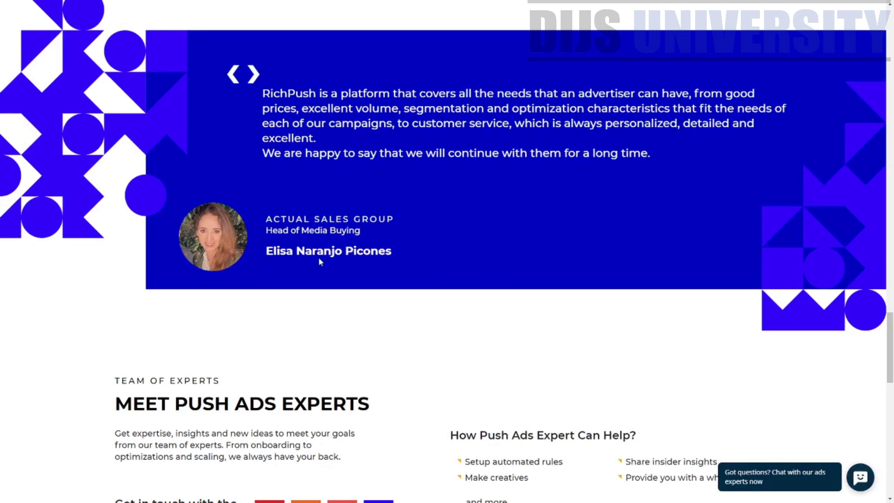
pyautogui.click(255, 75)
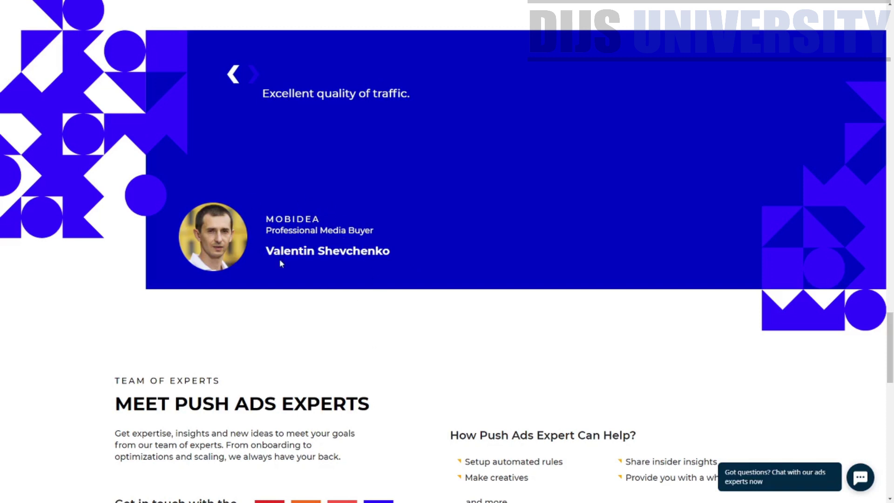
# Scroll past Meet Push Ads Experts to the 'Harness the real power of push traffic' section
pyautogui.scroll(-5, 290, 192)
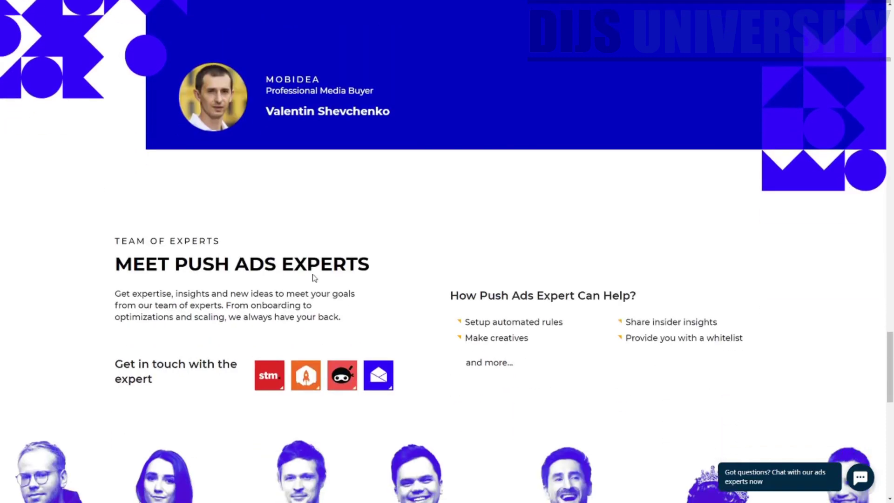
pyautogui.scroll(-1, 218, 197)
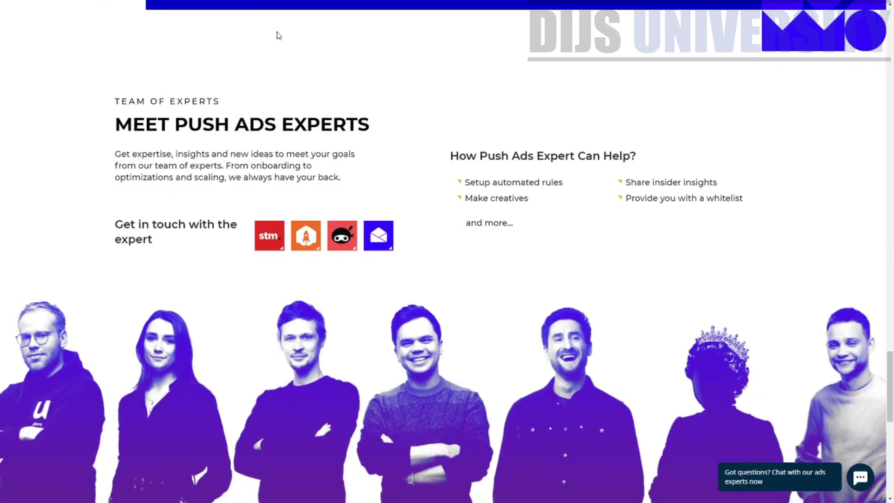
pyautogui.scroll(-4, 257, 204)
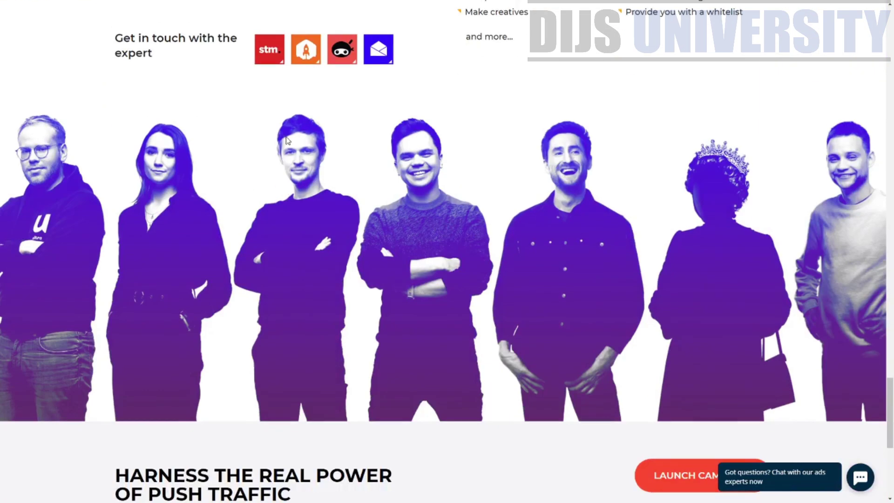
pyautogui.scroll(1, 299, 249)
pyautogui.scroll(1, 300, 248)
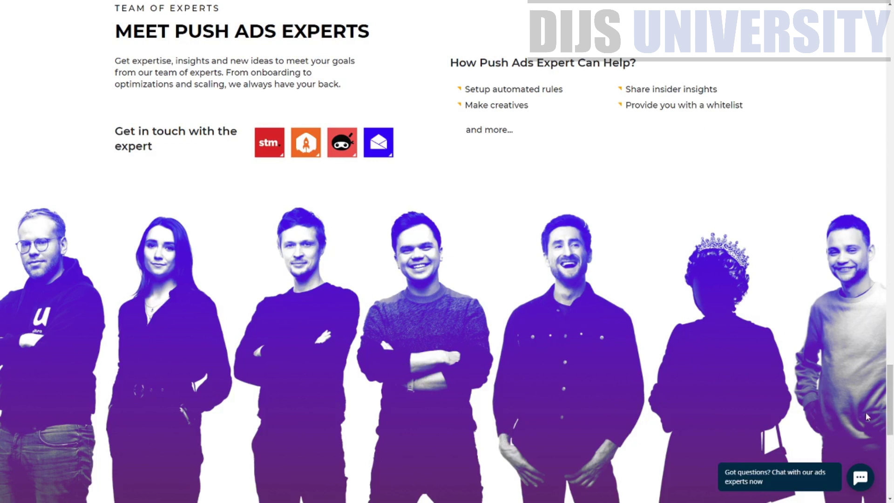
pyautogui.scroll(-2, 744, 390)
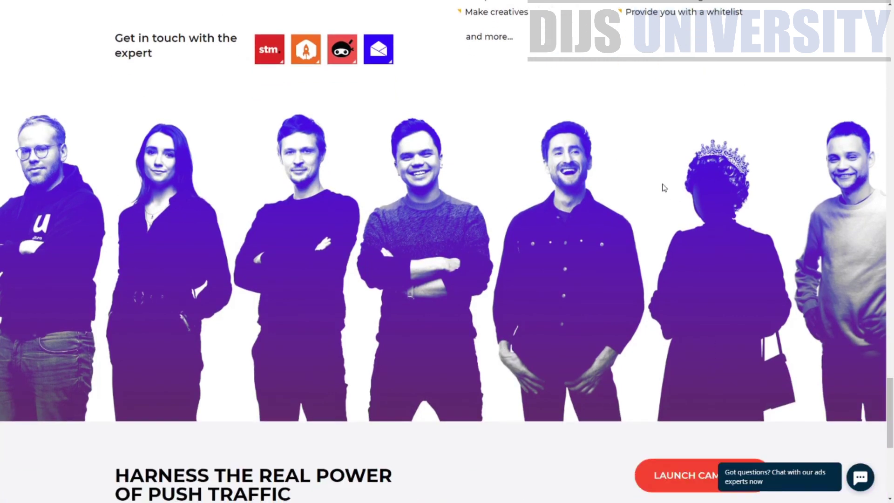
pyautogui.scroll(1, 663, 186)
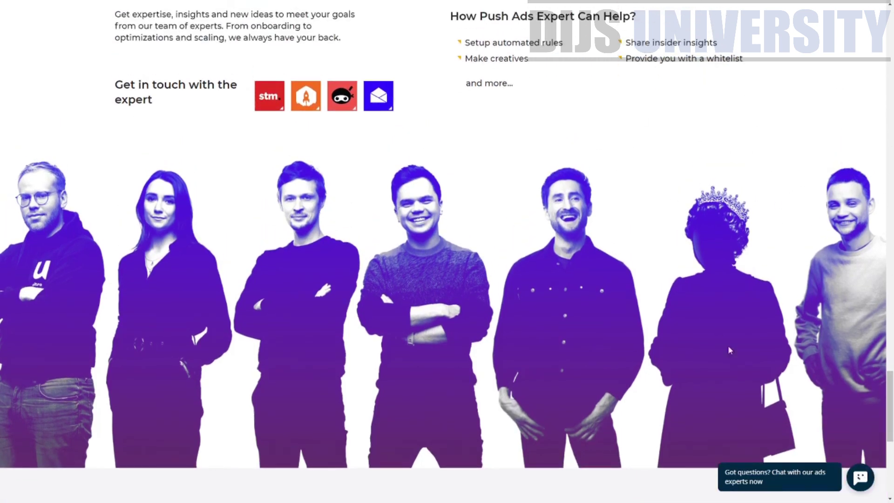
pyautogui.moveTo(890, 409); pyautogui.dragTo(892, 438)
# Highlight footer text, including the office country and CONTACTS heading, then return to the page top
pyautogui.scroll(-3, 772, 418)
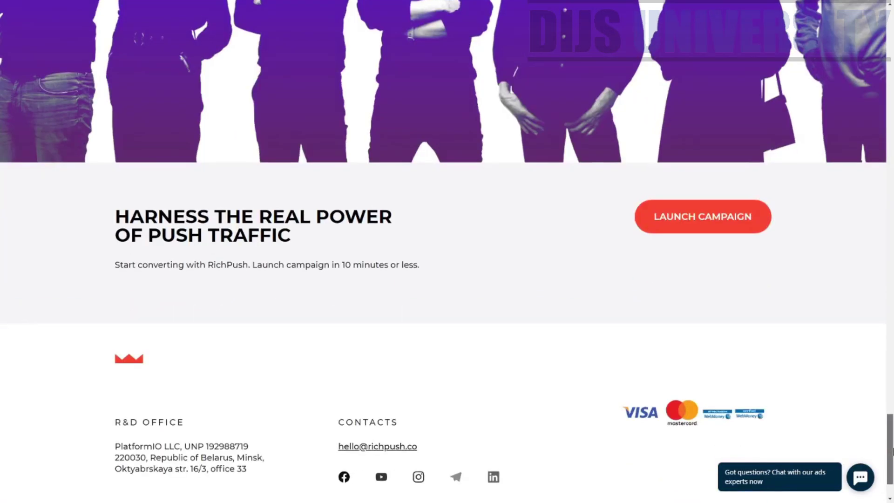
pyautogui.moveTo(130, 198); pyautogui.dragTo(429, 215)
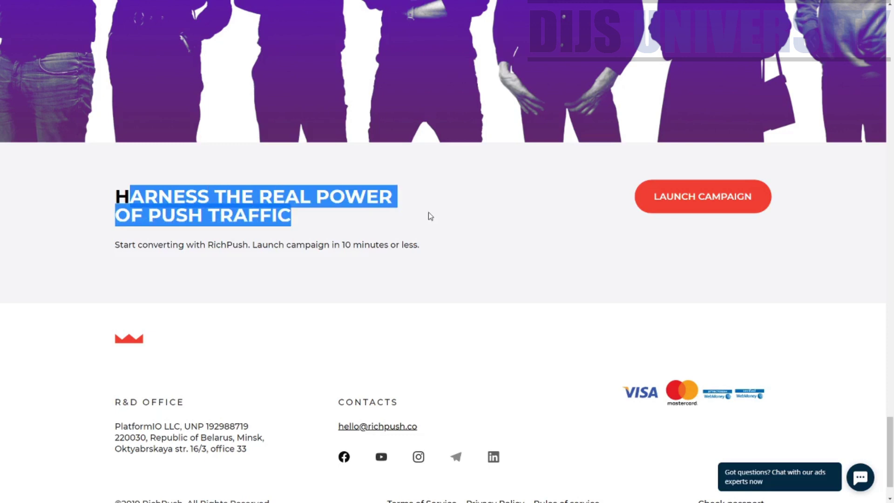
pyautogui.scroll(-1, 382, 245)
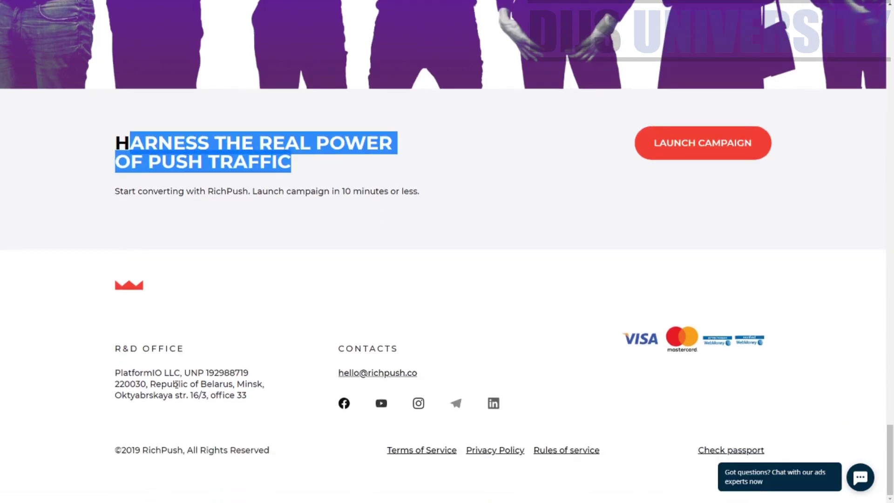
pyautogui.moveTo(162, 385); pyautogui.dragTo(239, 384)
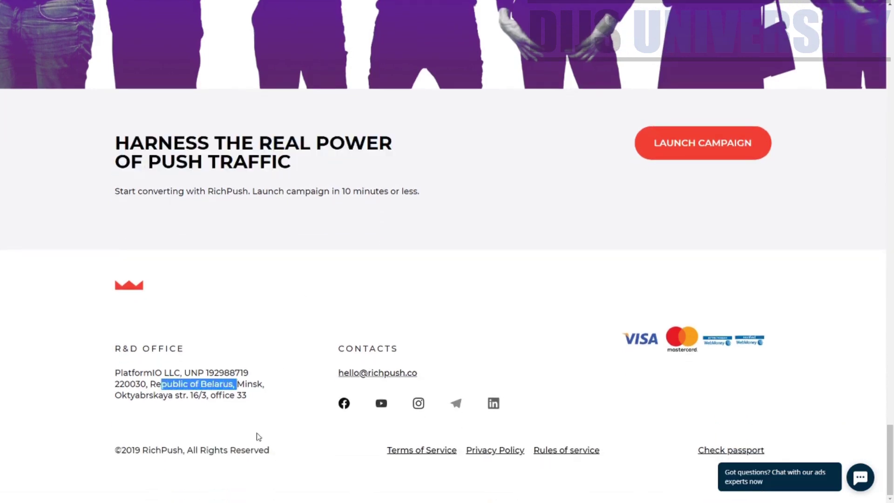
pyautogui.moveTo(342, 347); pyautogui.dragTo(428, 350)
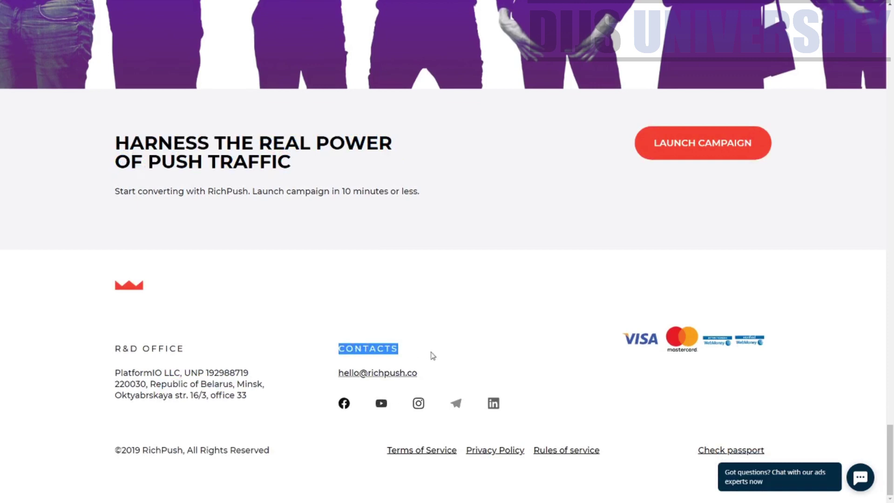
pyautogui.click(462, 350)
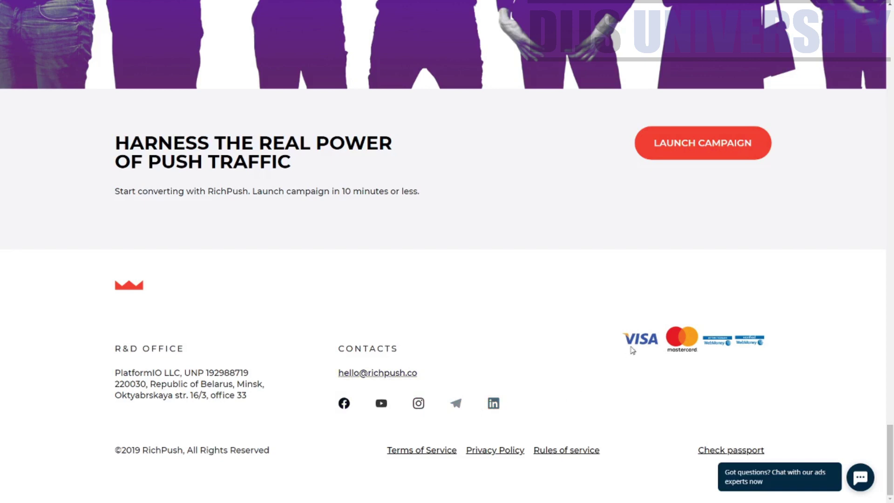
pyautogui.moveTo(891, 461); pyautogui.dragTo(891, 43)
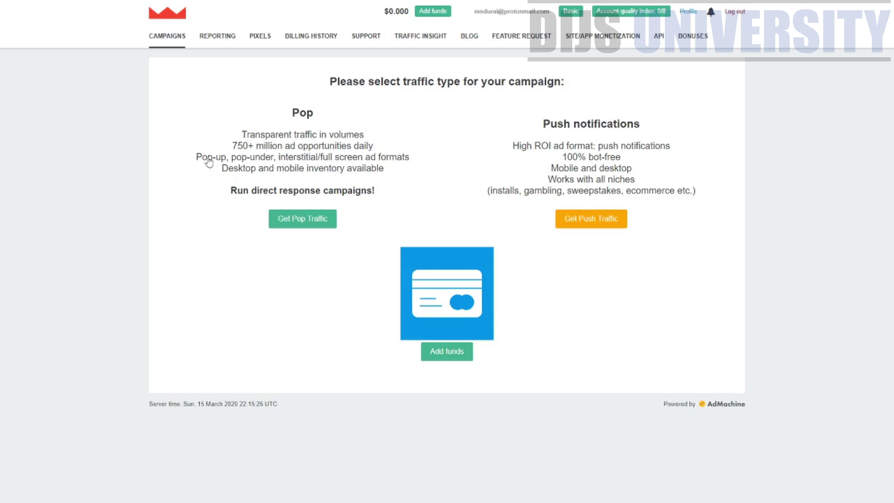
pyautogui.moveTo(657, 408); pyautogui.dragTo(621, 439)
pyautogui.click(577, 461)
# Open Reporting and highlight the table's column headings and all-zero Total/Average rows
pyautogui.click(227, 39)
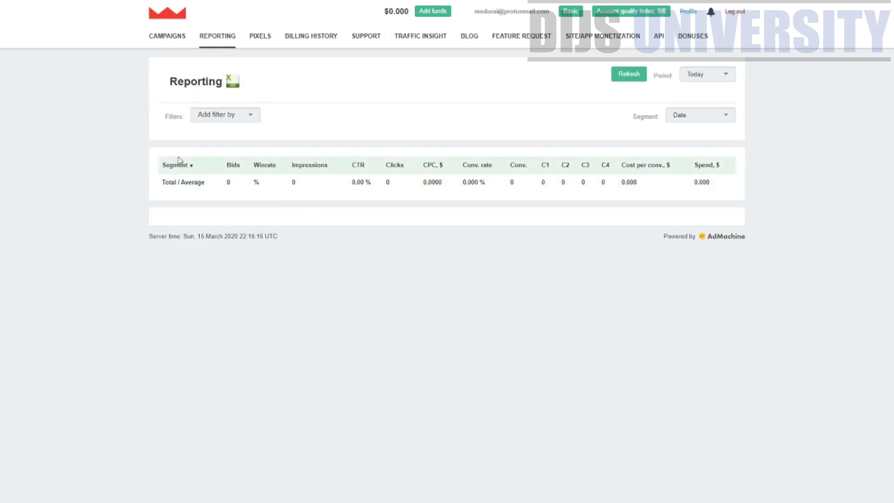
pyautogui.moveTo(151, 169); pyautogui.dragTo(728, 165)
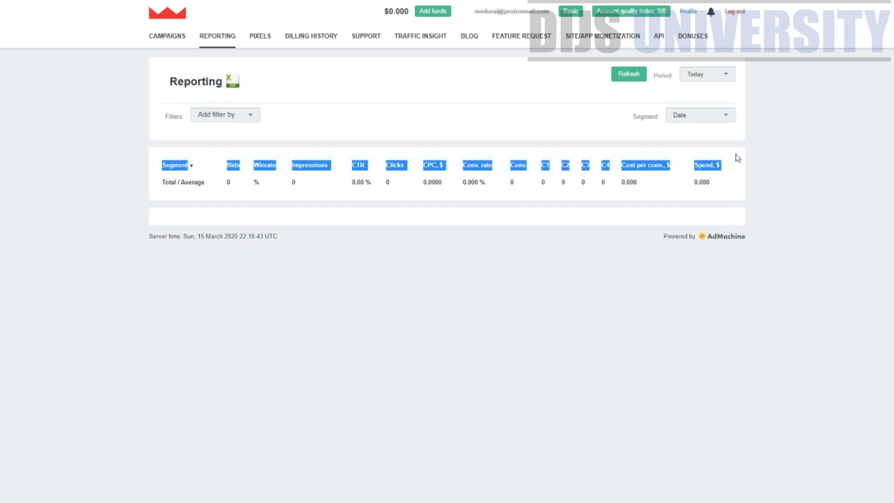
pyautogui.click(744, 201)
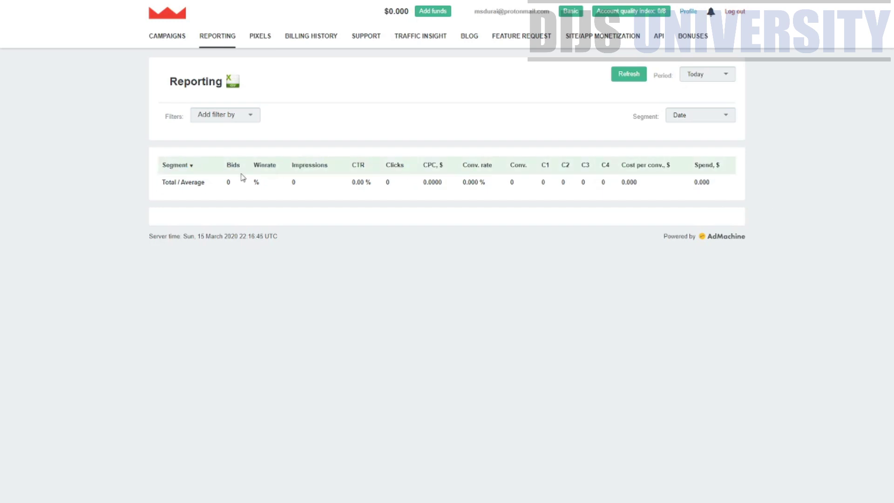
pyautogui.moveTo(215, 165); pyautogui.dragTo(689, 199)
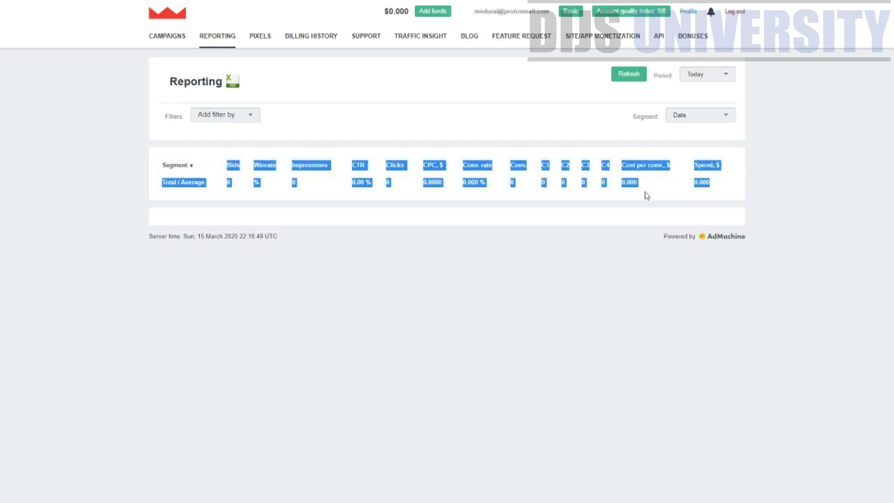
pyautogui.click(228, 219)
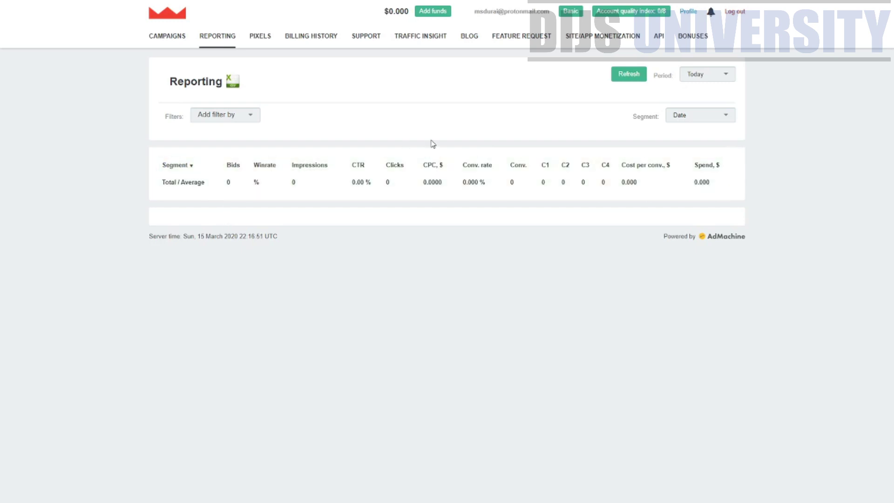
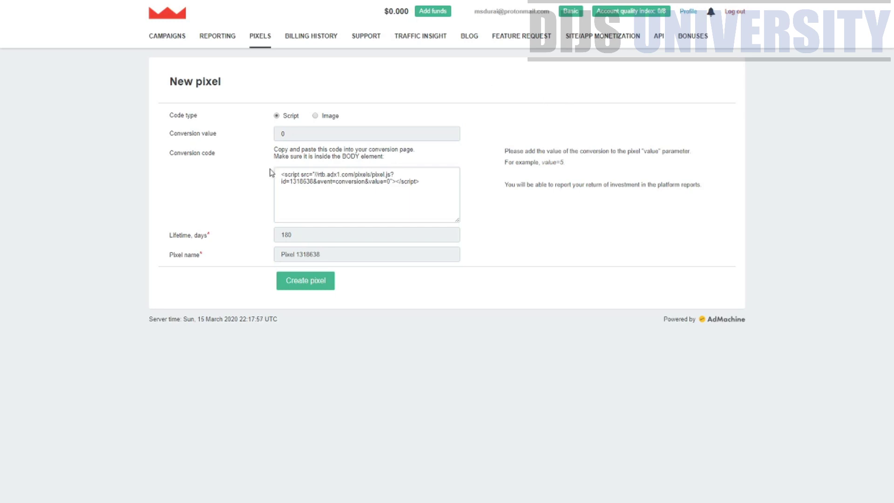
# Check the empty last-7-days billing history, then open the RichAds support knowledge base
pyautogui.moveTo(274, 149); pyautogui.dragTo(397, 159)
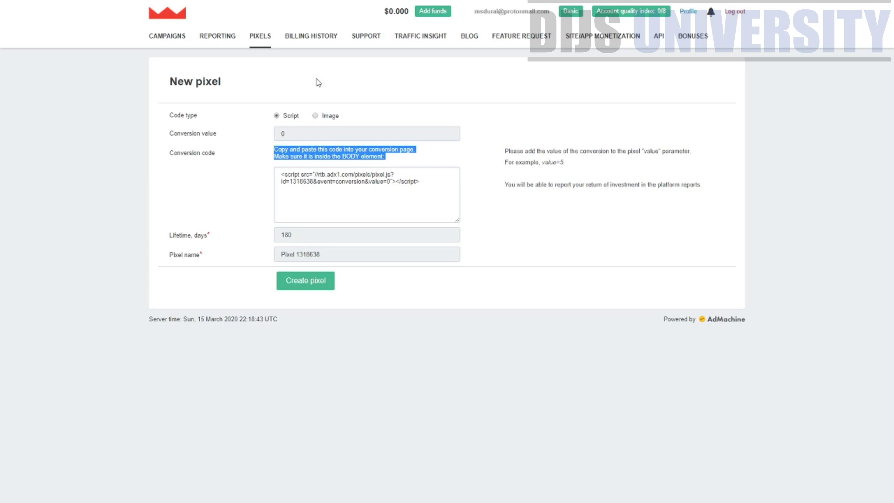
pyautogui.click(318, 43)
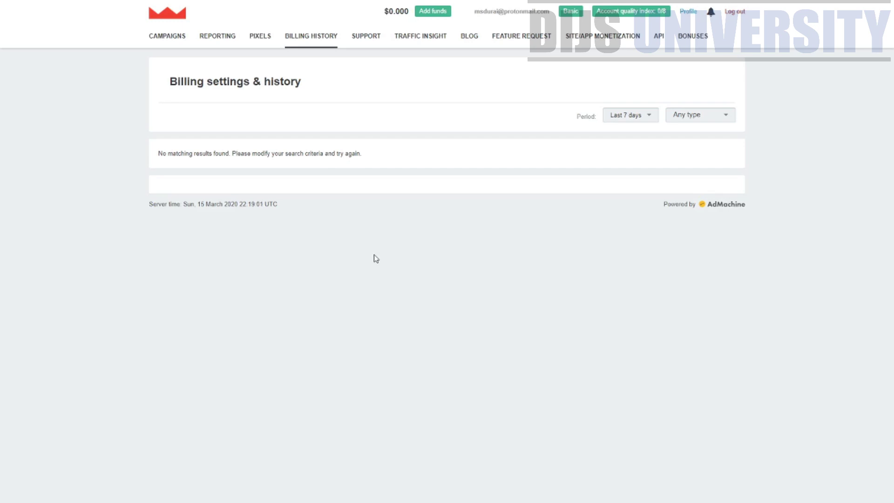
pyautogui.click(374, 38)
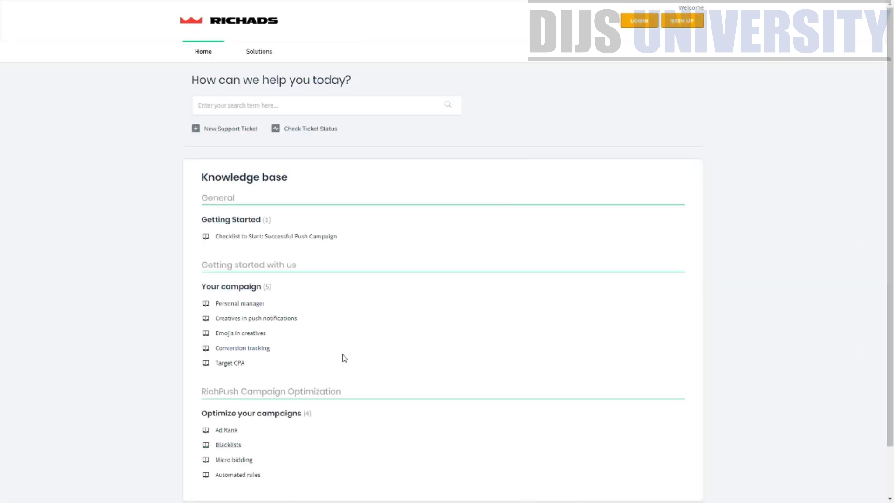
# Read the Personal manager help article and open the New Support Ticket form
pyautogui.scroll(-2, 343, 359)
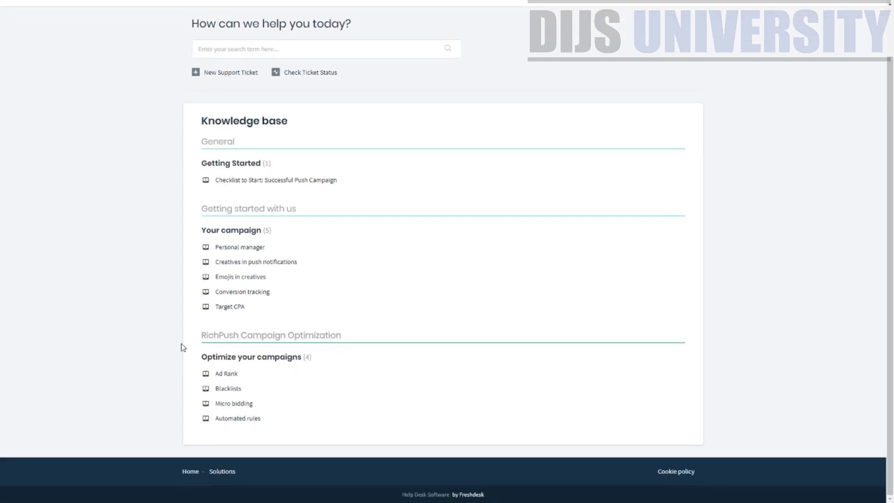
pyautogui.click(236, 247)
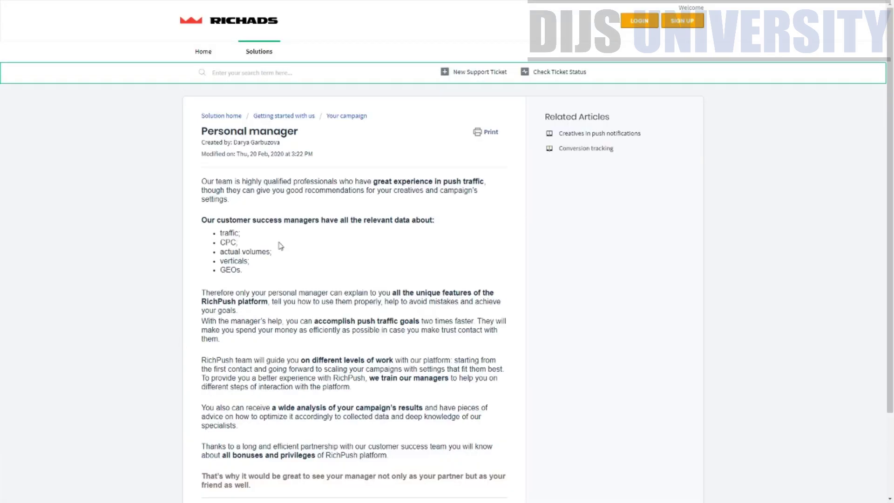
pyautogui.scroll(-3, 425, 291)
pyautogui.scroll(3, 426, 340)
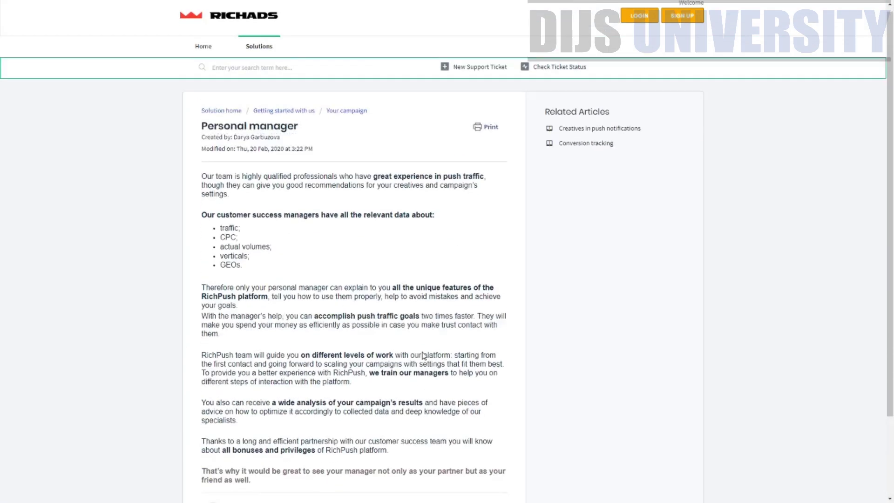
pyautogui.scroll(-3, 189, 233)
pyautogui.scroll(3, 185, 201)
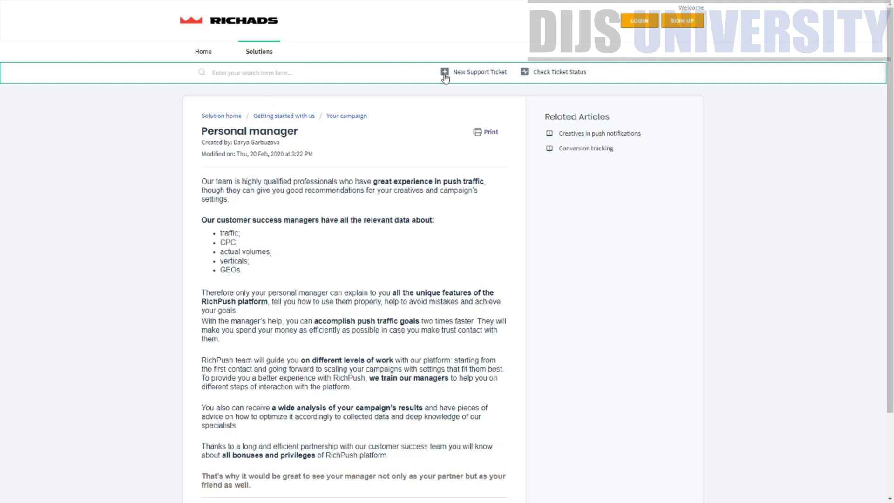
pyautogui.moveTo(451, 73); pyautogui.dragTo(503, 75)
pyautogui.click(513, 77)
pyautogui.click(477, 73)
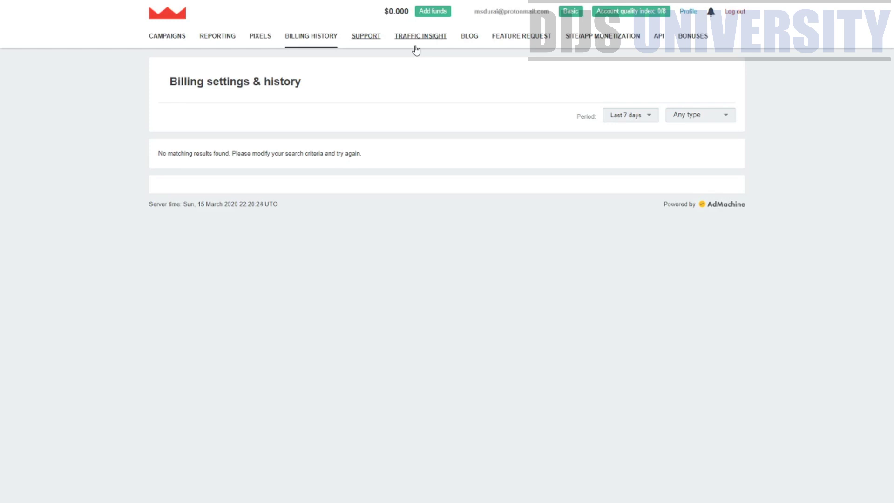
pyautogui.click(466, 40)
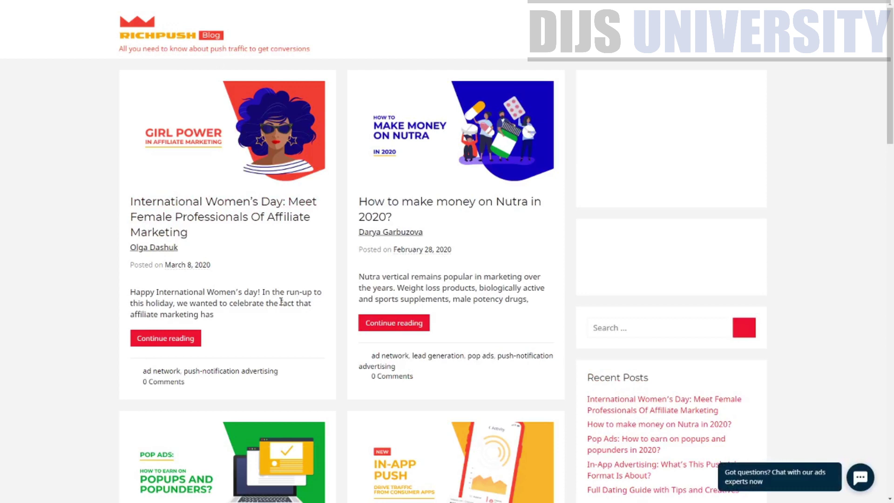
pyautogui.tripleClick(436, 227)
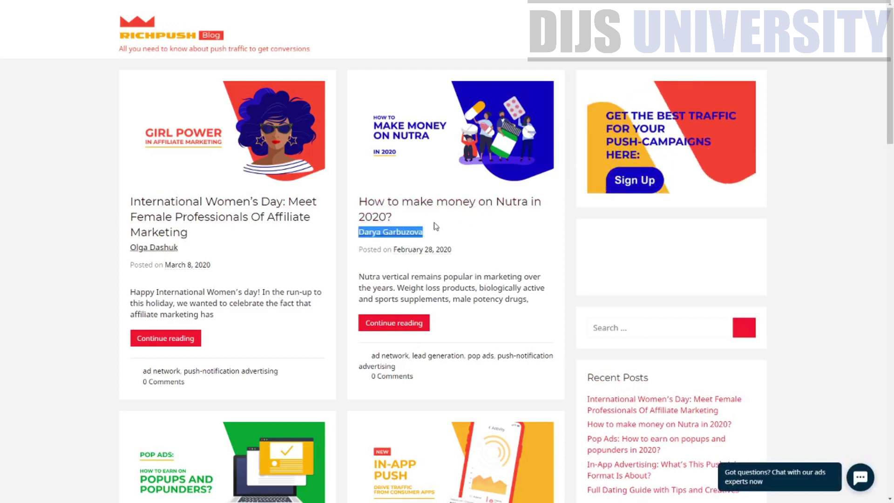
pyautogui.moveTo(435, 227); pyautogui.dragTo(497, 250)
pyautogui.click(497, 250)
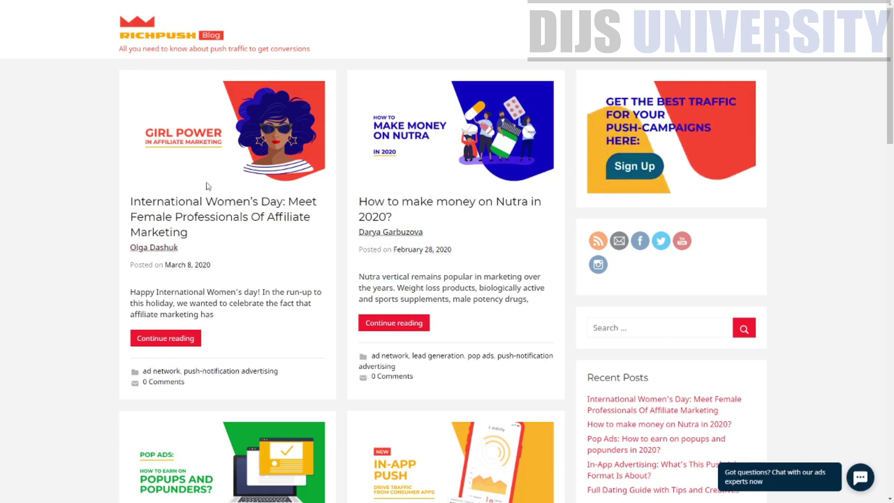
pyautogui.moveTo(277, 267); pyautogui.dragTo(163, 263)
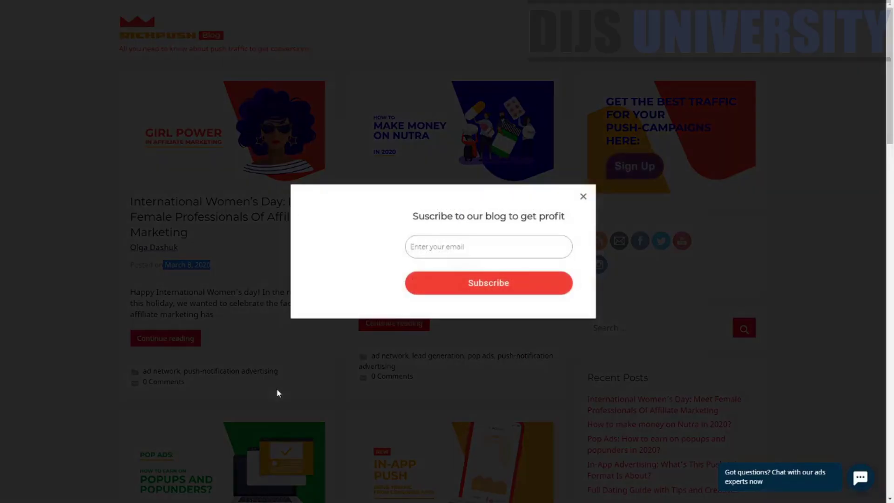
pyautogui.click(583, 196)
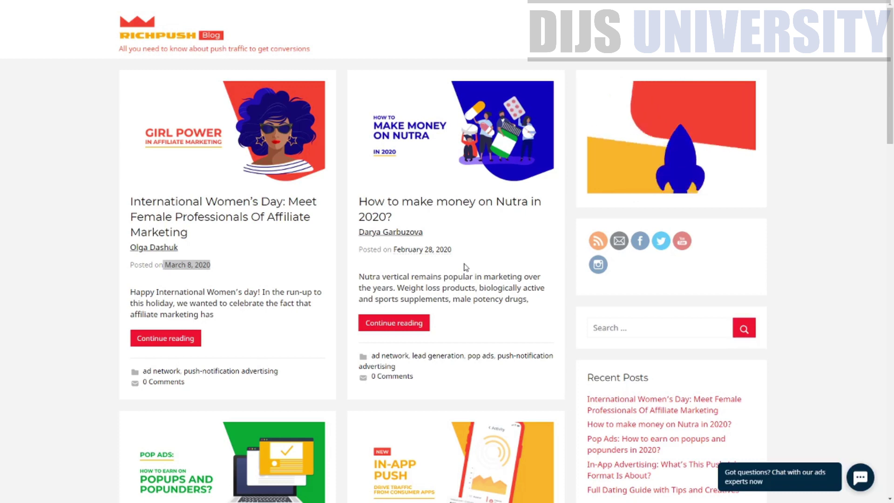
pyautogui.click(245, 269)
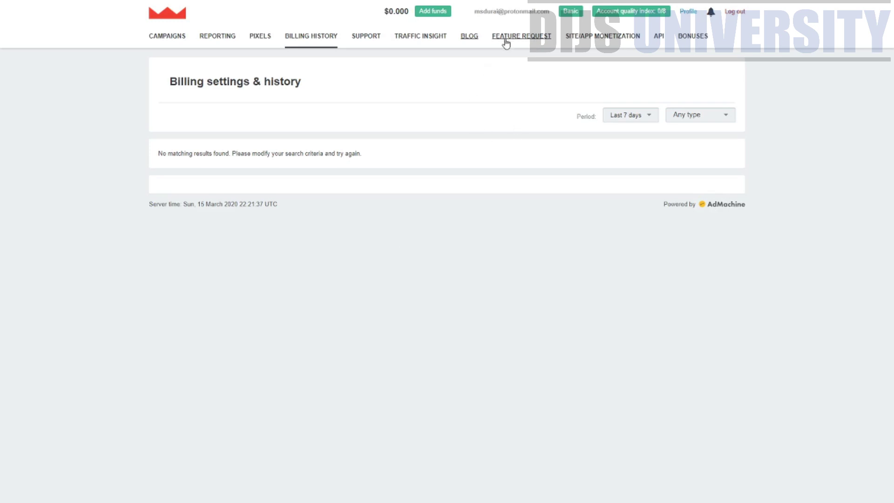
pyautogui.click(506, 42)
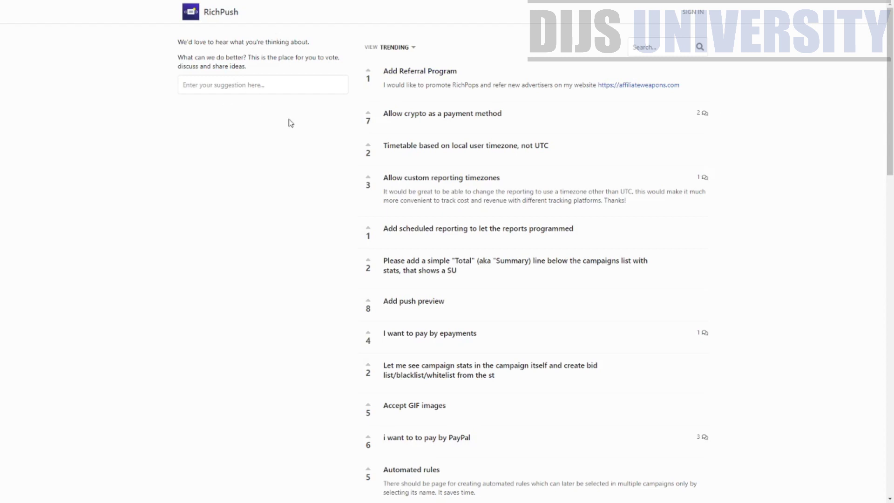
pyautogui.click(451, 118)
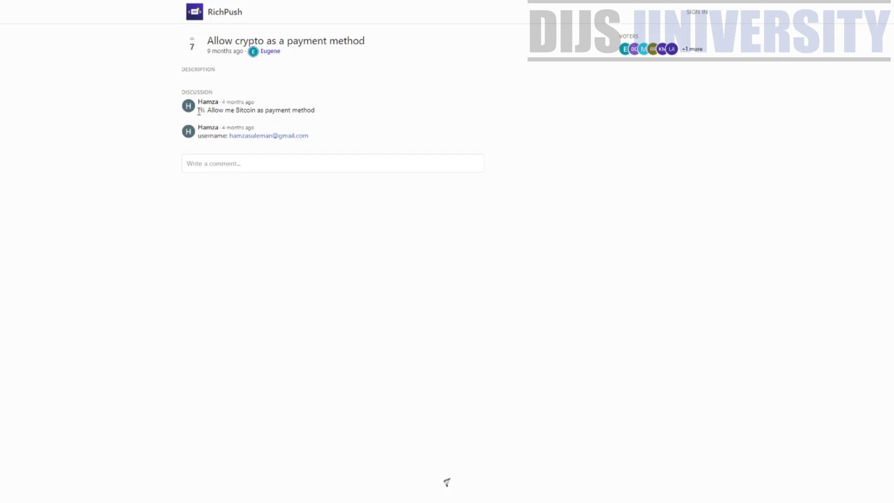
pyautogui.moveTo(198, 111); pyautogui.dragTo(324, 116)
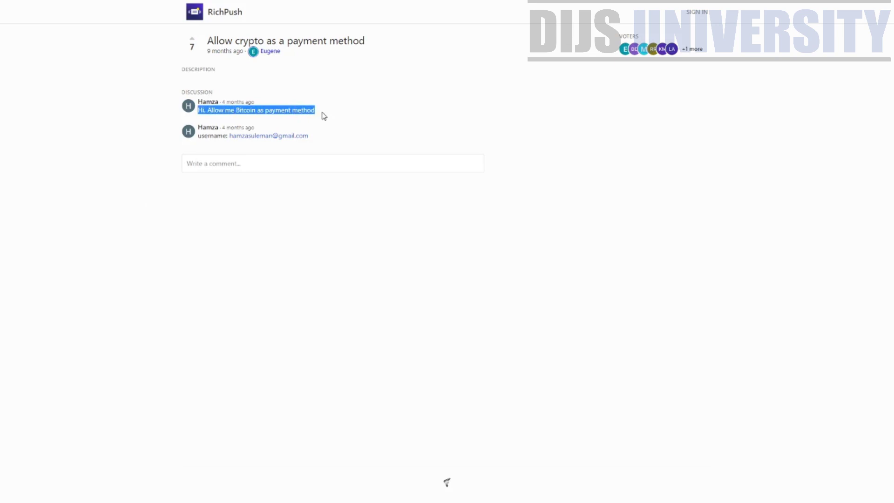
pyautogui.click(215, 32)
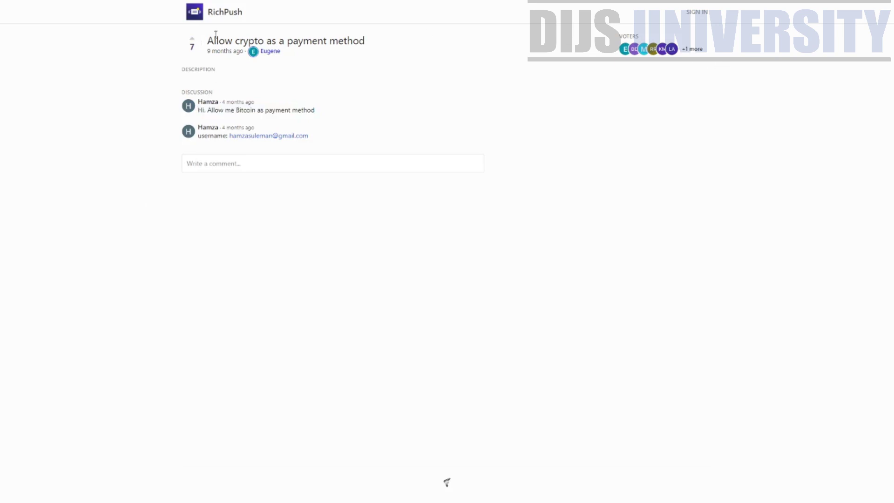
pyautogui.click(217, 18)
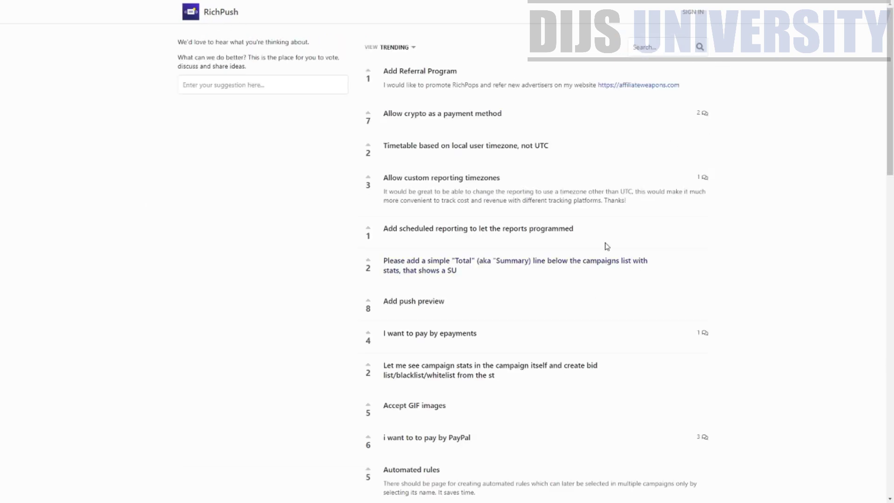
pyautogui.scroll(-1, 447, 172)
pyautogui.scroll(1, 512, 196)
pyautogui.click(442, 146)
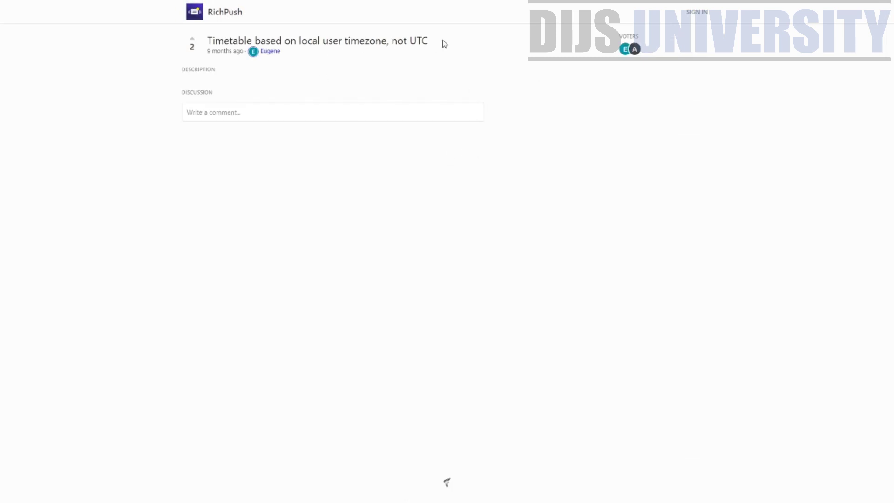
pyautogui.moveTo(442, 42); pyautogui.dragTo(334, 42)
pyautogui.click(236, 14)
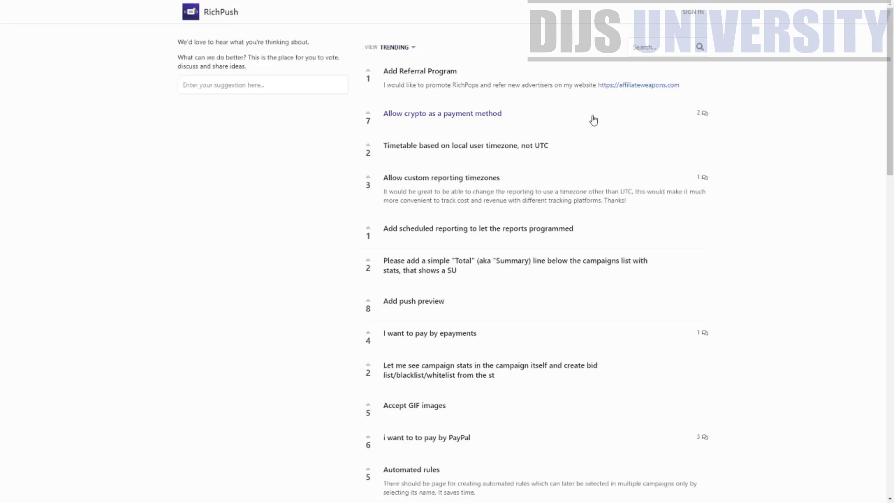
pyautogui.scroll(-1, 512, 312)
pyautogui.scroll(-12, 512, 312)
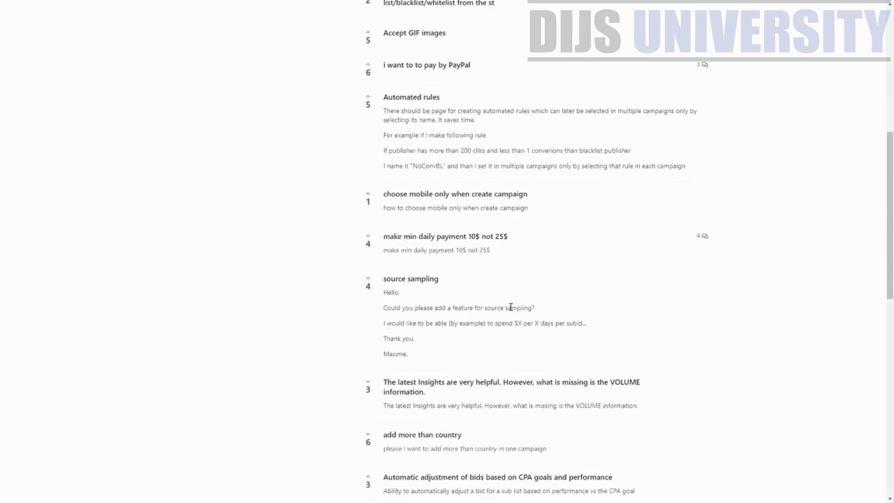
pyautogui.scroll(7, 502, 344)
pyautogui.scroll(6, 503, 345)
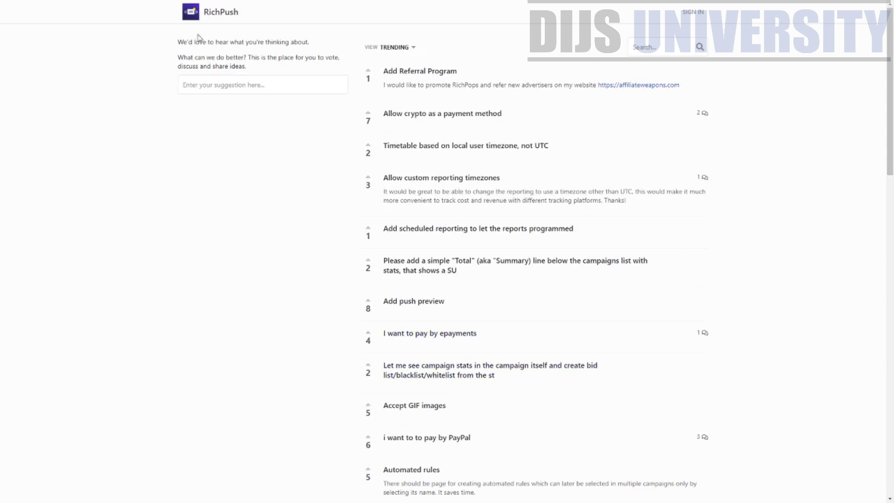
pyautogui.moveTo(189, 38); pyautogui.dragTo(302, 70)
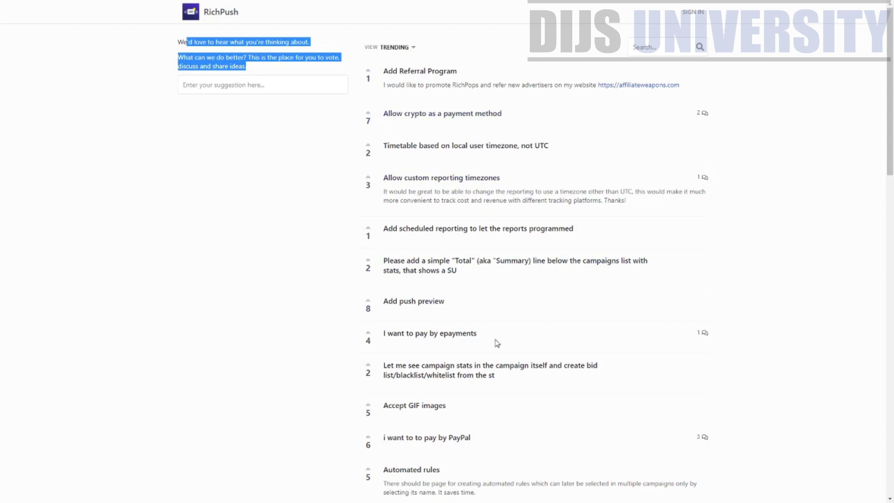
pyautogui.scroll(-7, 497, 342)
pyautogui.scroll(7, 497, 341)
pyautogui.hotkey('ctrl', 'w')
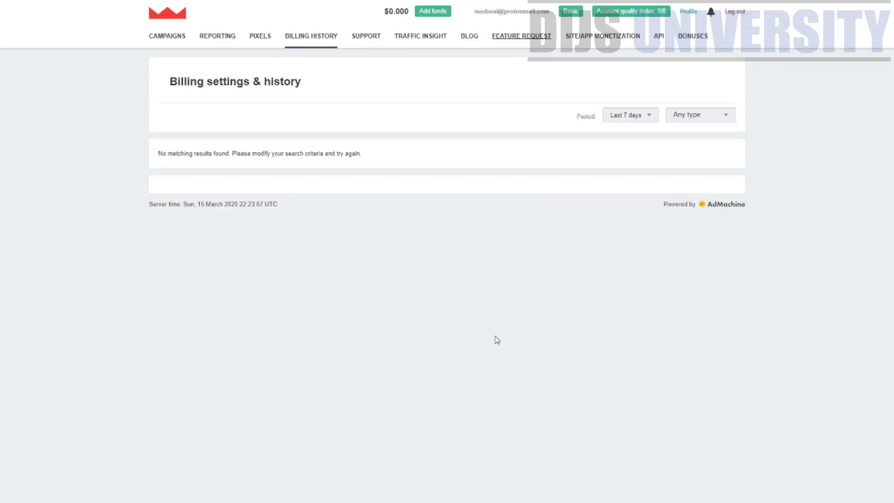
pyautogui.click(612, 39)
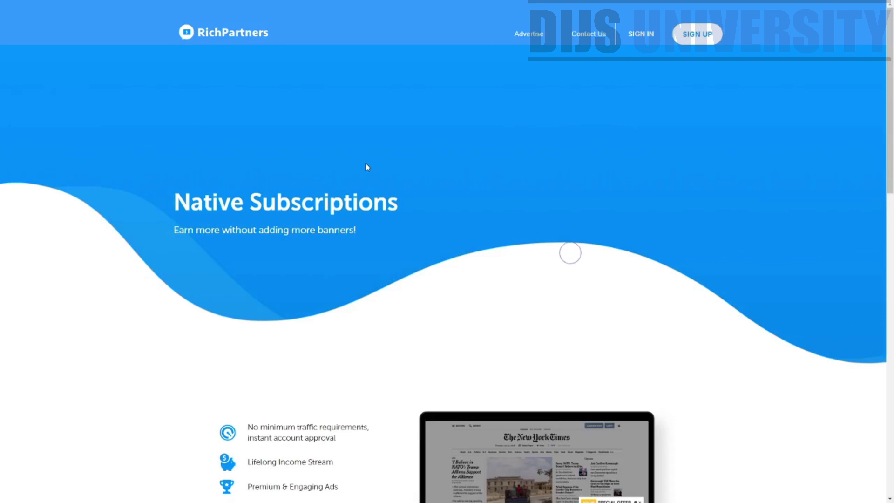
pyautogui.scroll(-1, 891, 158)
pyautogui.moveTo(891, 144); pyautogui.dragTo(891, 429)
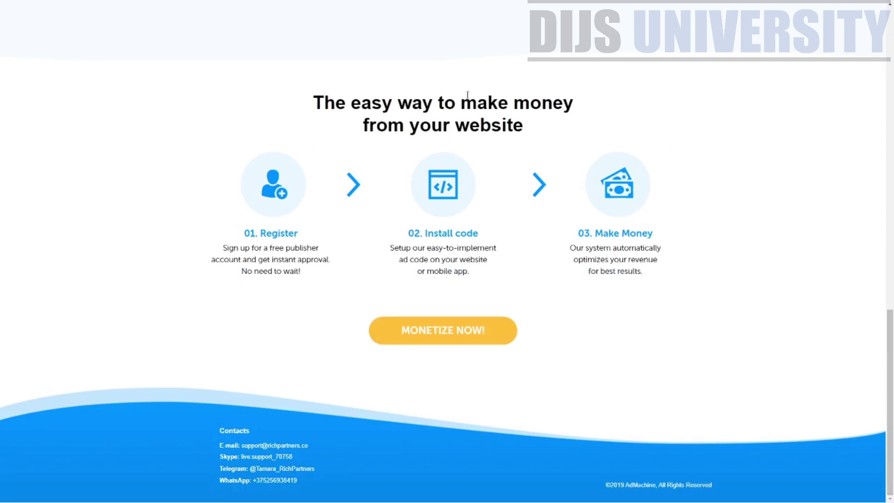
pyautogui.tripleClick(535, 125)
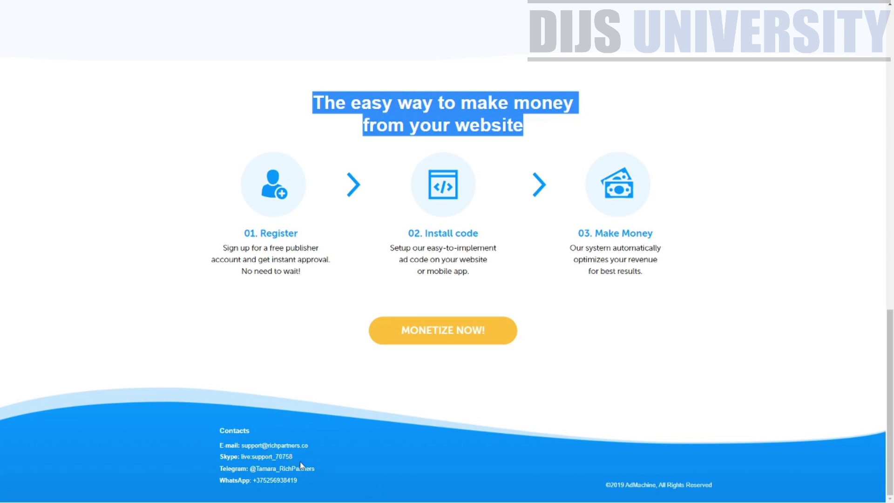
pyautogui.scroll(20, 525, 209)
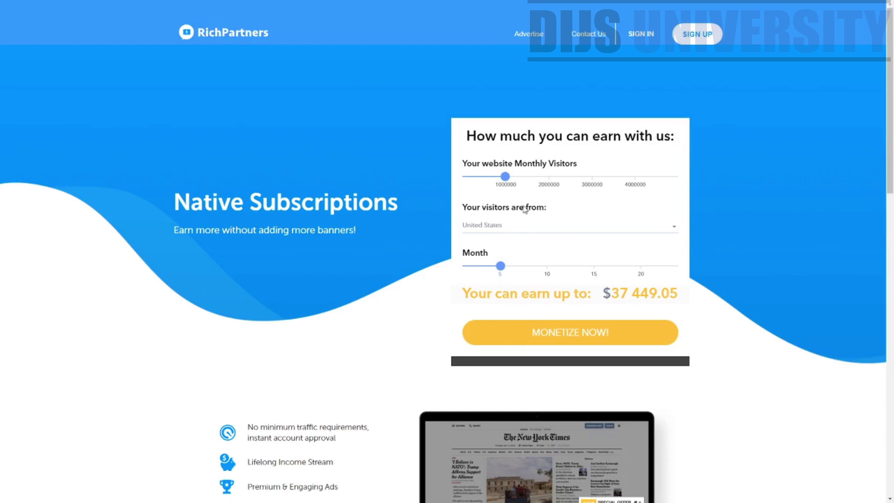
pyautogui.hotkey('ctrl', 'Tab')
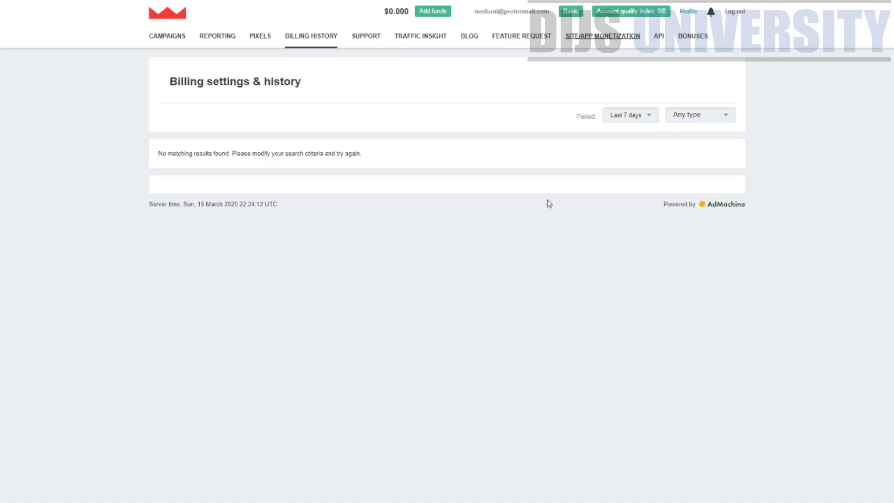
# Open the Bonuses page showing partner promo codes like RICHPUSH25 and RICHPUSH30
pyautogui.moveTo(671, 32); pyautogui.dragTo(650, 42)
pyautogui.click(672, 43)
pyautogui.click(705, 43)
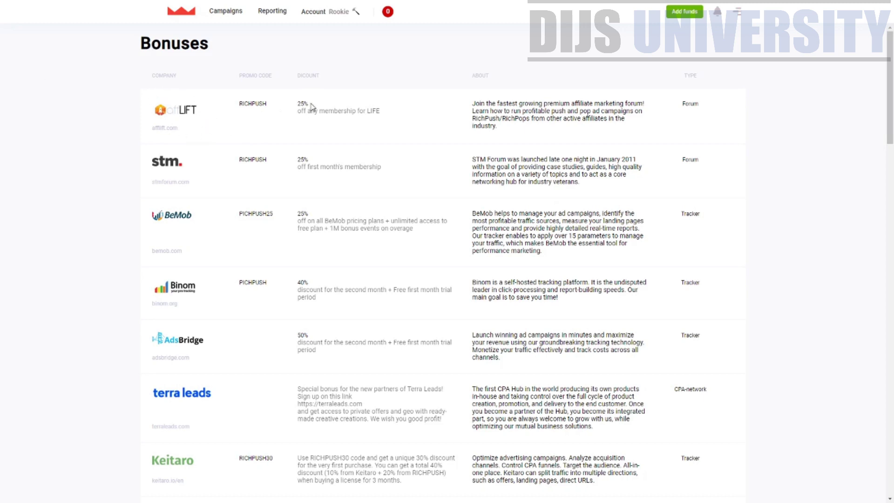
pyautogui.moveTo(311, 104); pyautogui.dragTo(297, 105)
pyautogui.moveTo(310, 160); pyautogui.dragTo(291, 195)
pyautogui.scroll(-2, 282, 186)
pyautogui.scroll(-4, 292, 199)
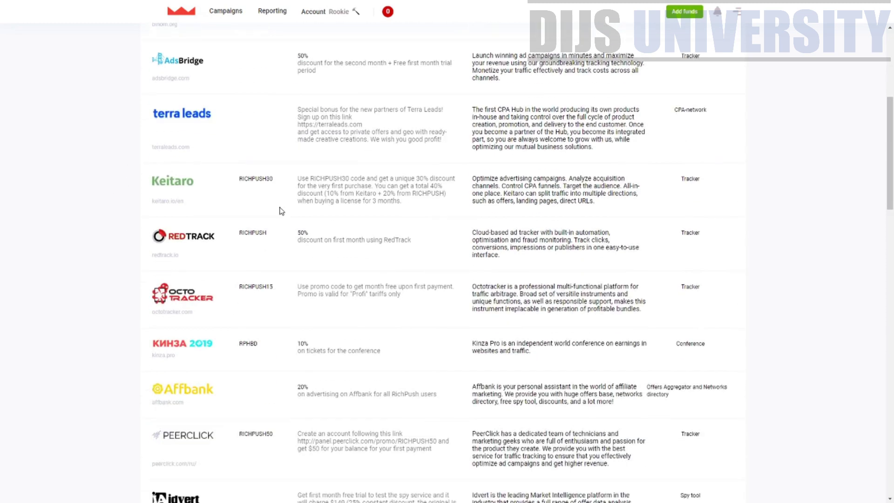
pyautogui.scroll(-3, 272, 239)
pyautogui.scroll(-10, 272, 238)
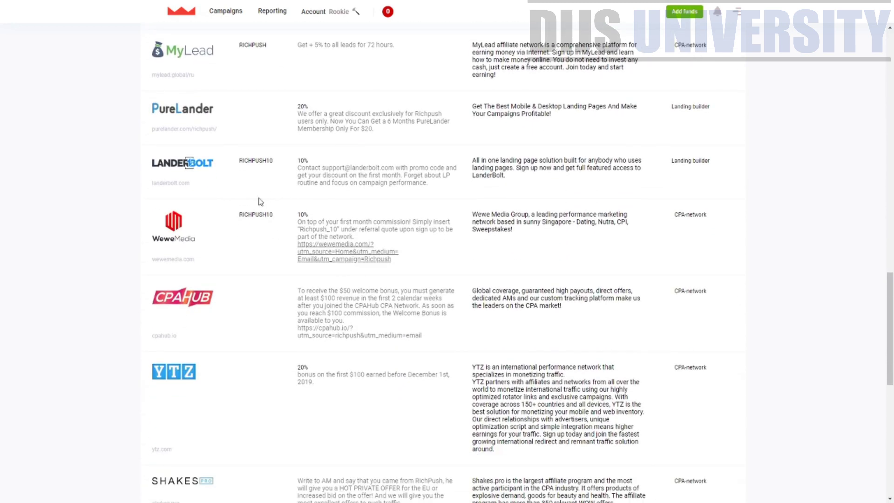
pyautogui.scroll(3, 198, 212)
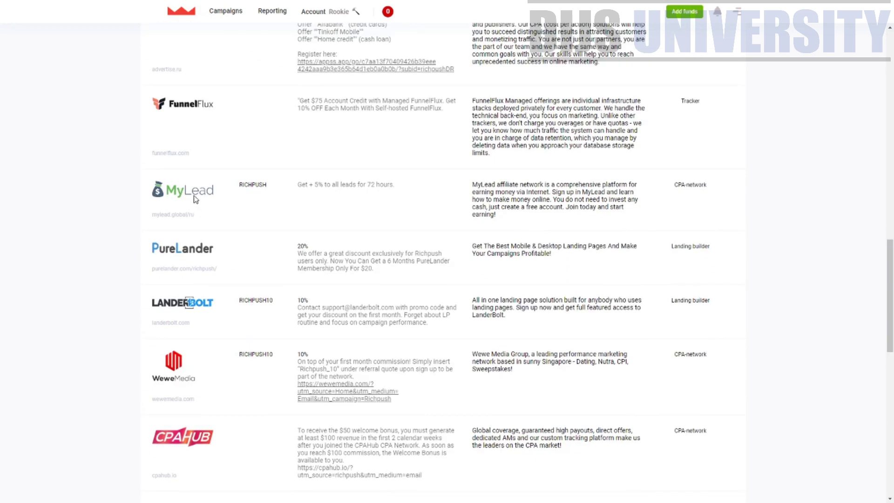
pyautogui.scroll(-9, 232, 239)
pyautogui.scroll(-4, 268, 283)
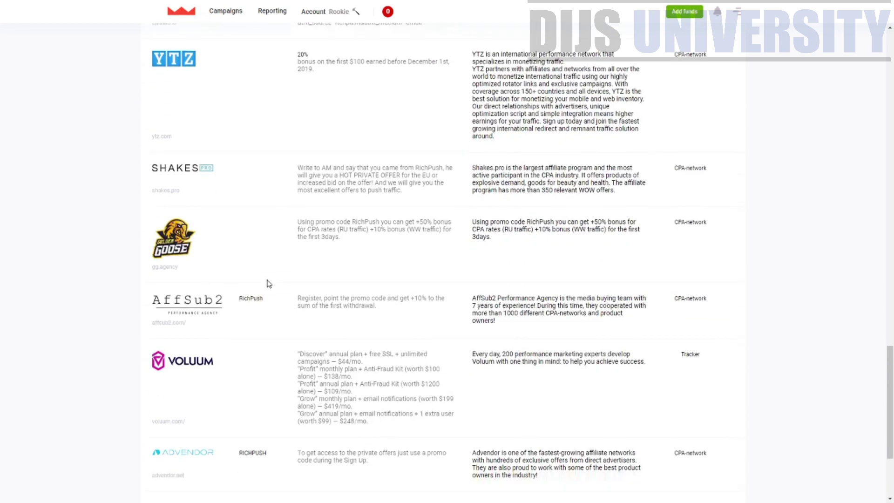
pyautogui.moveTo(312, 215); pyautogui.dragTo(158, 211)
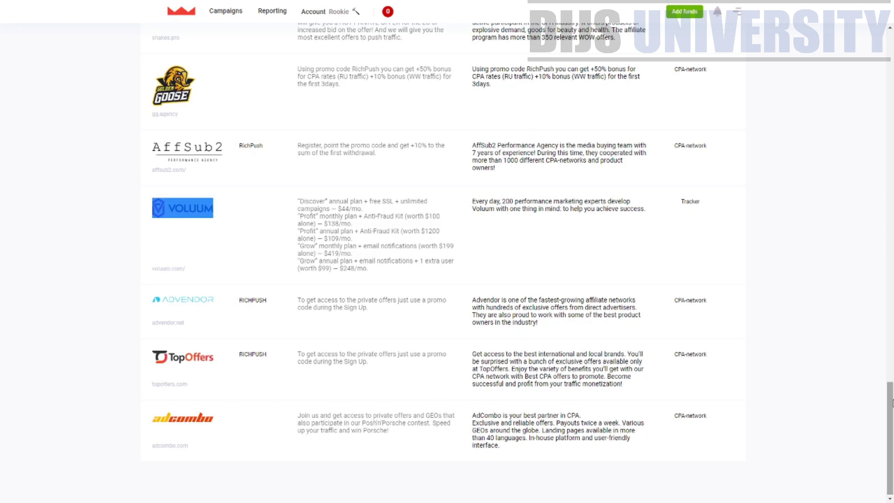
# Return to the top of Bonuses and open Add funds, preset to a $500 deposit
pyautogui.moveTo(892, 403); pyautogui.dragTo(778, 16)
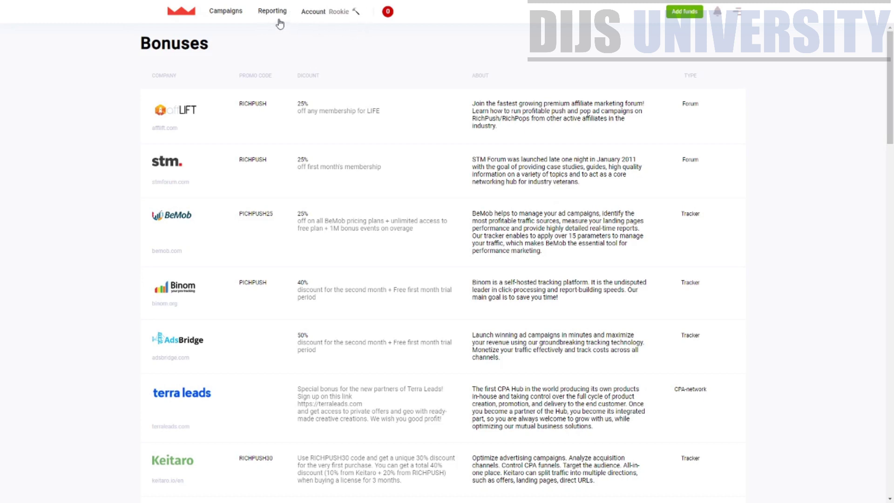
pyautogui.click(683, 12)
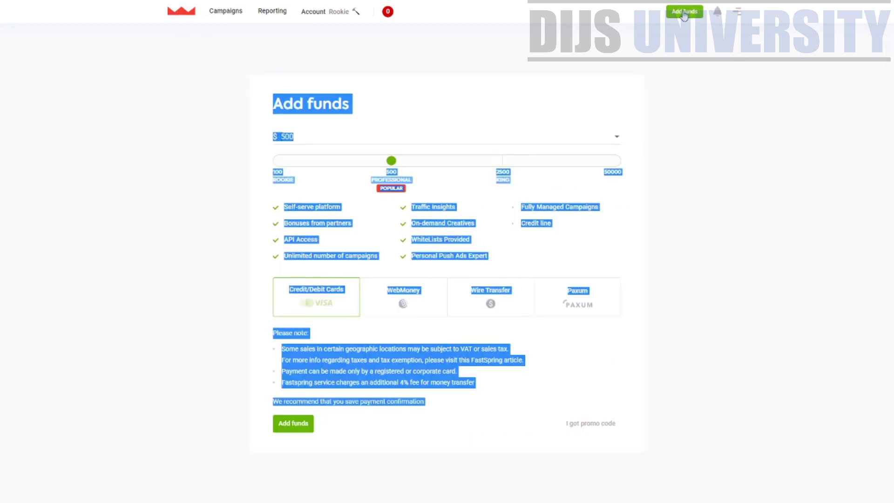
# Choose $100 from the deposit amount list instead of $500
pyautogui.click(325, 54)
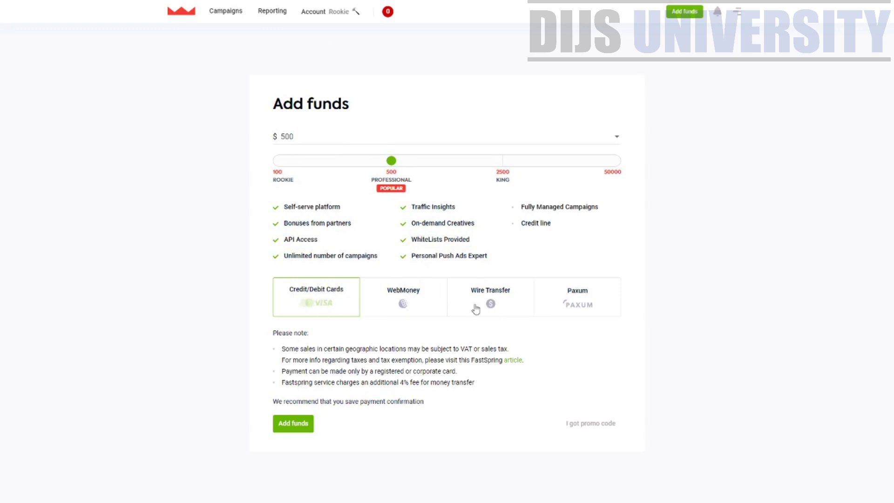
pyautogui.click(608, 305)
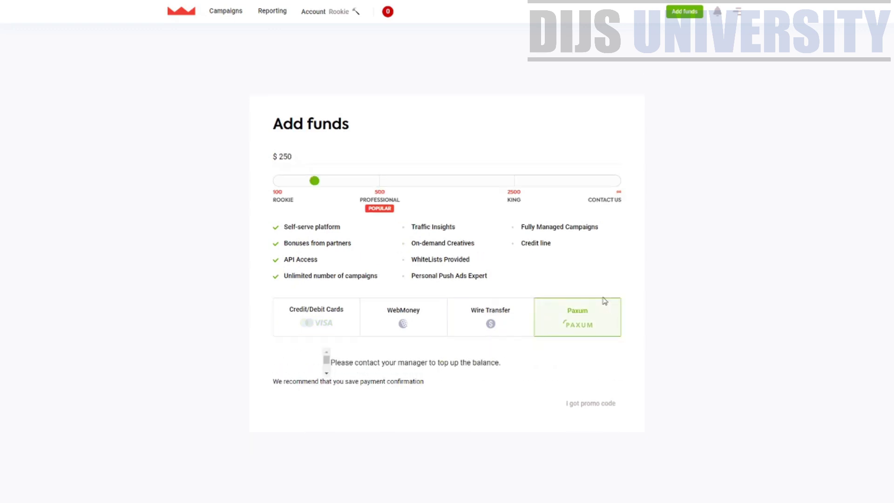
pyautogui.click(319, 308)
pyautogui.moveTo(312, 140); pyautogui.dragTo(261, 140)
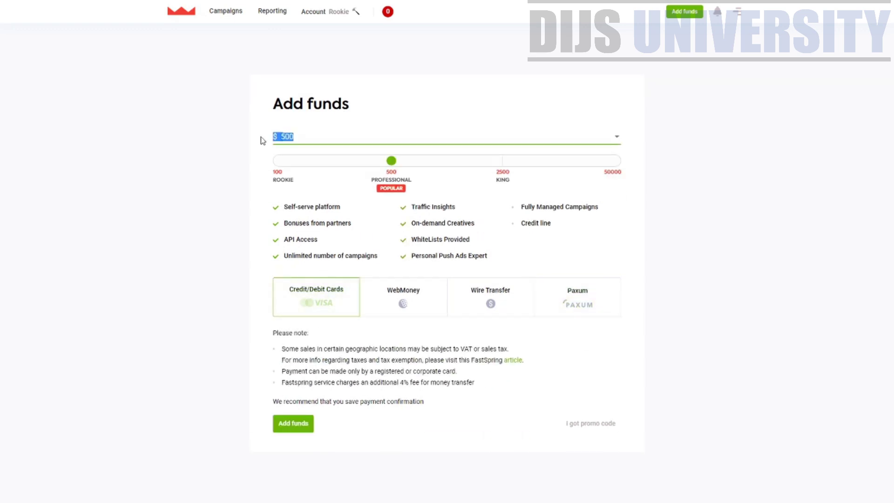
pyautogui.click(407, 144)
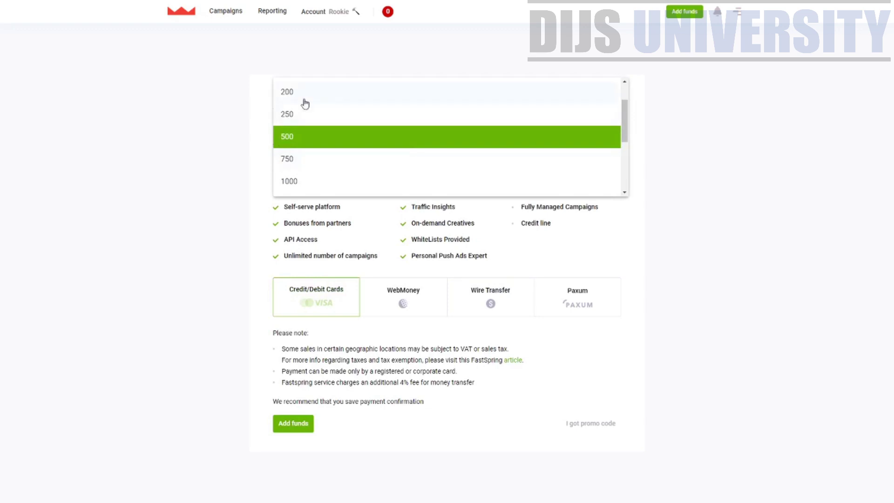
pyautogui.scroll(2, 340, 116)
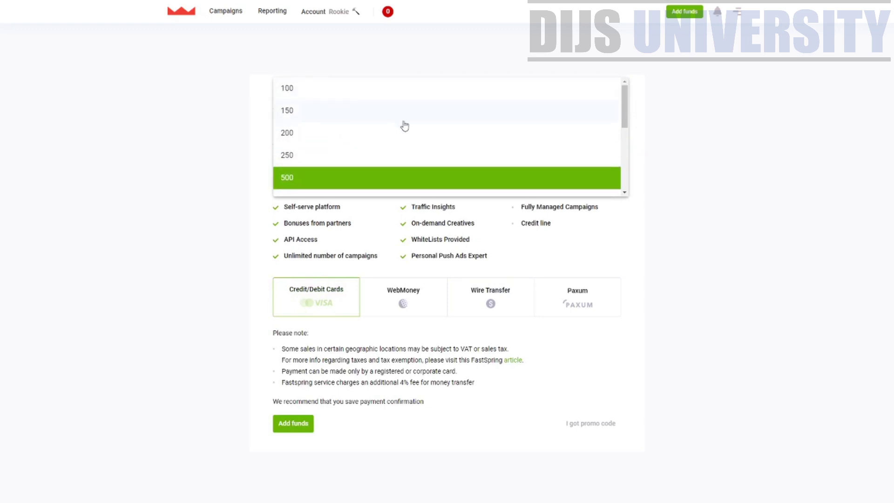
pyautogui.click(313, 90)
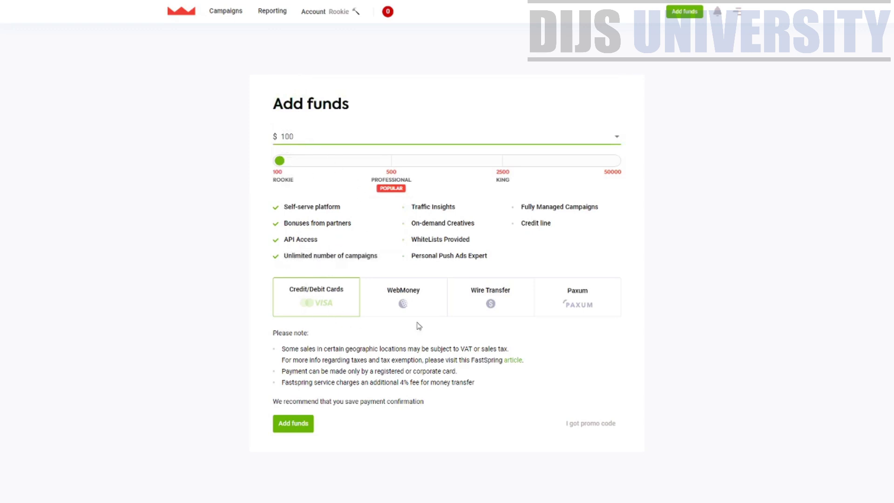
# Try WebMoney and wire transfer payment, re-entering 100 as the amount
pyautogui.click(405, 298)
pyautogui.click(341, 157)
pyautogui.press('BackSpace')
pyautogui.press('BackSpace')
pyautogui.press('BackSpace')
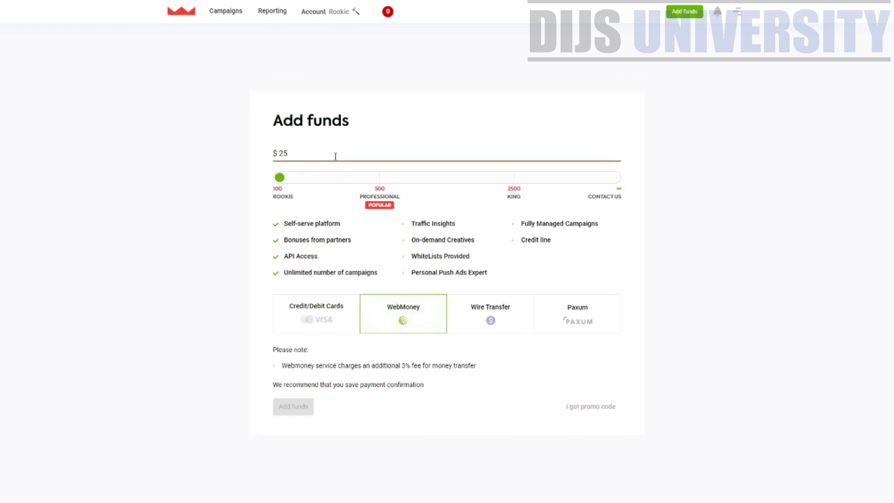
pyautogui.write('100')
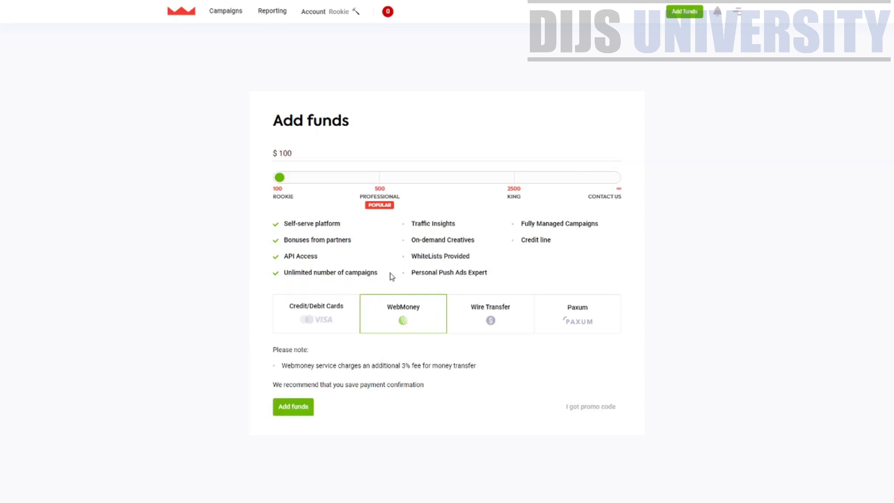
pyautogui.click(495, 313)
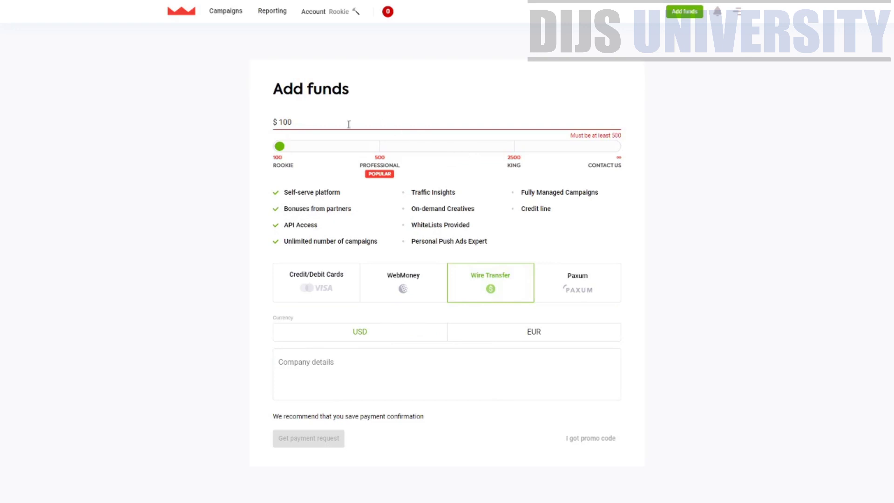
pyautogui.moveTo(571, 136); pyautogui.dragTo(591, 136)
# Correct the amount to 100 and settle on Paxum, which asks to contact the manager
pyautogui.click(595, 301)
pyautogui.click(312, 156)
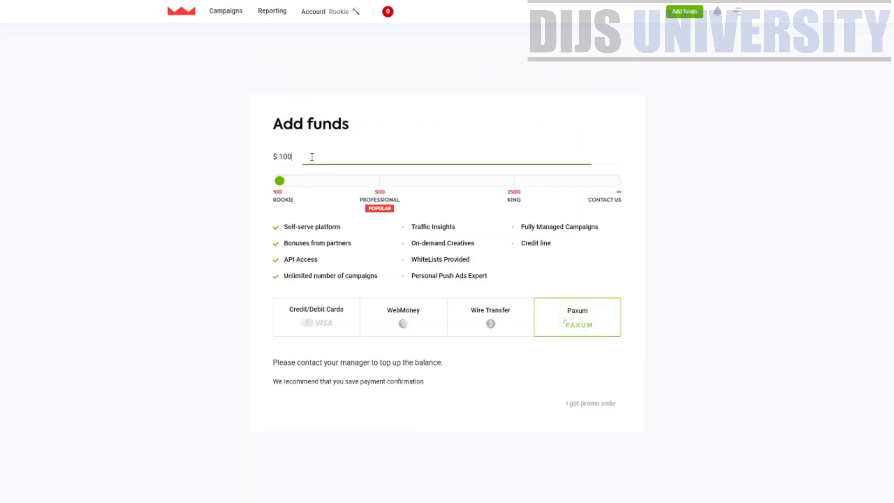
pyautogui.press('BackSpace')
pyautogui.write('0')
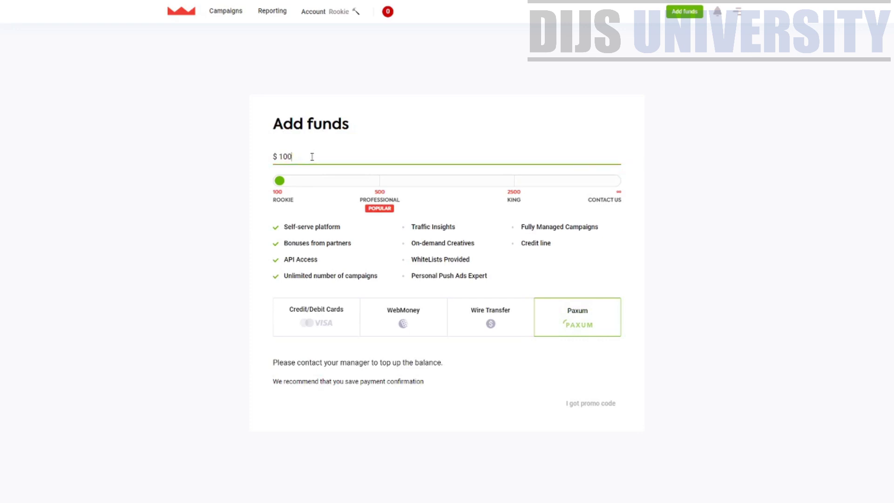
pyautogui.click(512, 255)
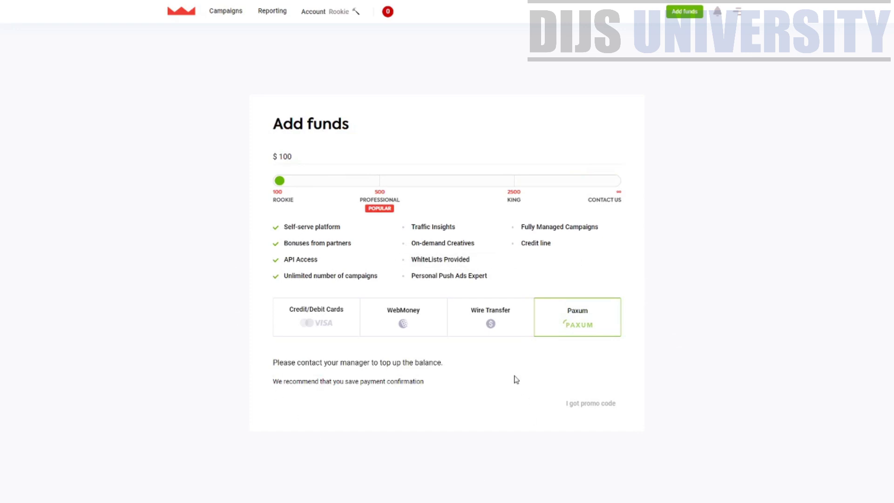
pyautogui.click(492, 322)
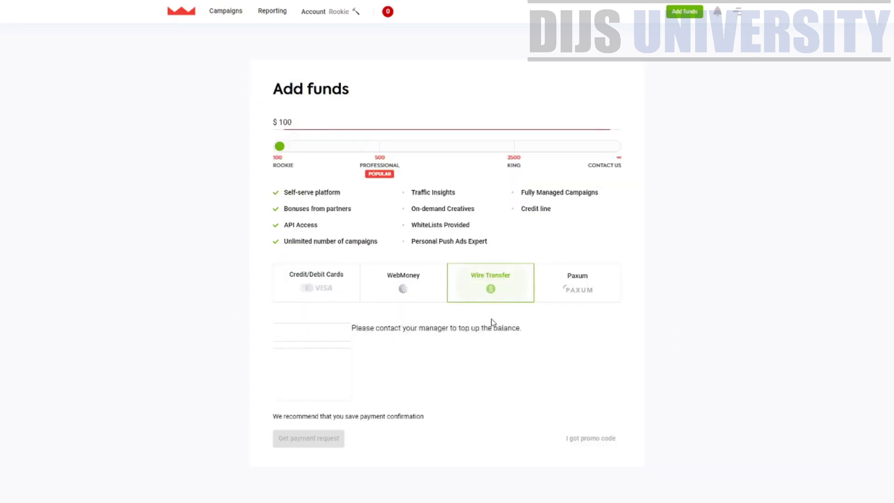
pyautogui.click(413, 285)
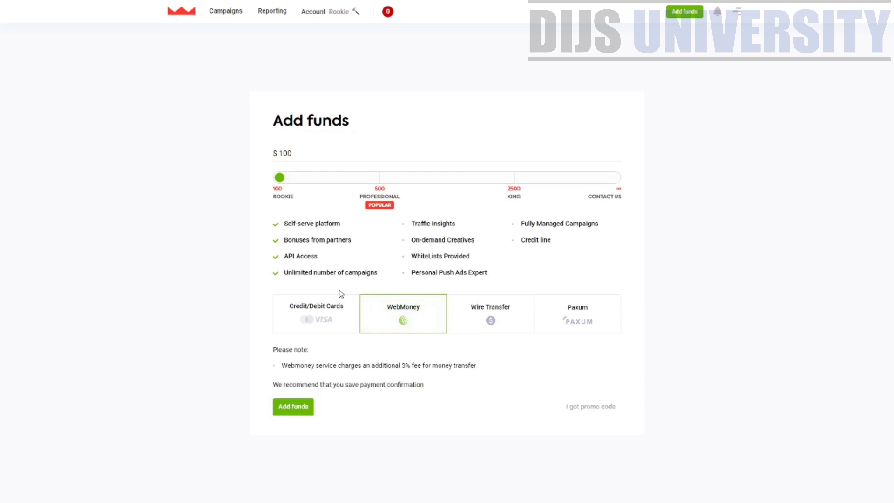
pyautogui.click(310, 324)
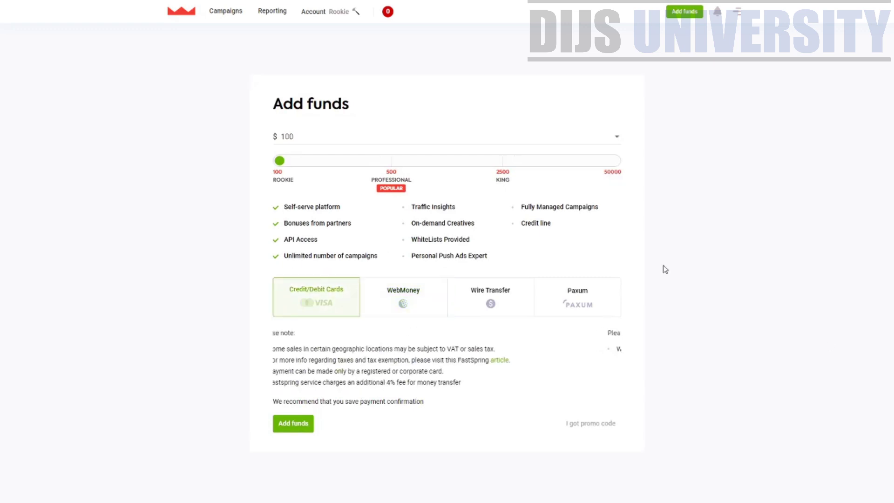
pyautogui.click(566, 304)
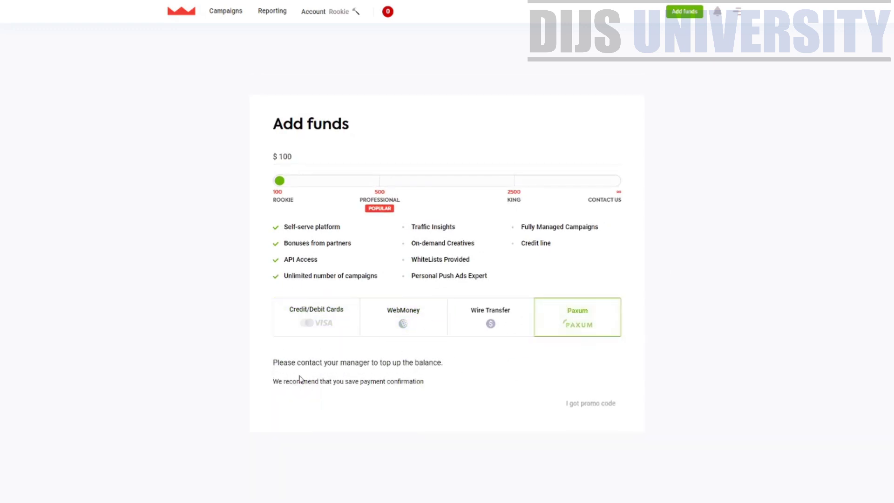
pyautogui.moveTo(279, 363); pyautogui.dragTo(444, 368)
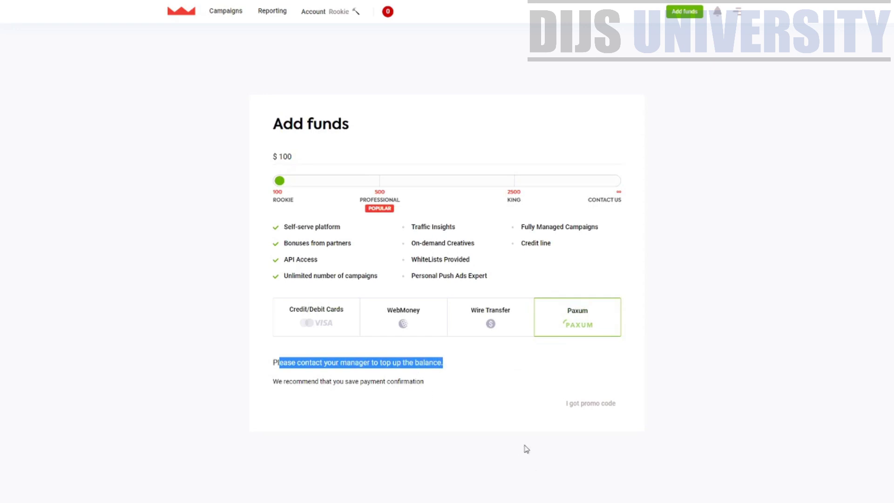
pyautogui.click(335, 13)
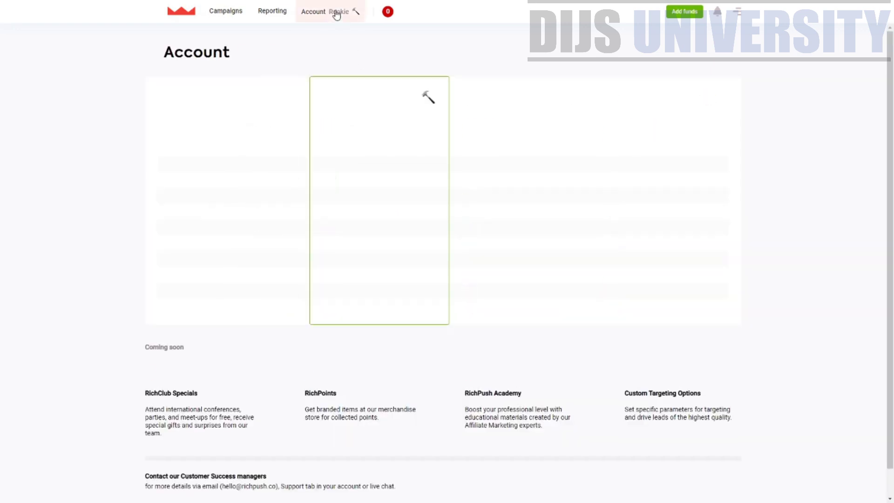
pyautogui.moveTo(305, 54); pyautogui.dragTo(152, 58)
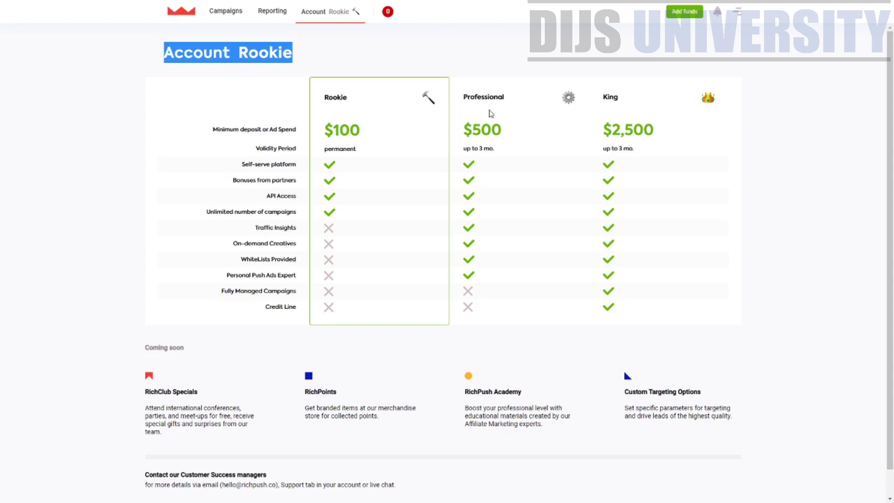
pyautogui.moveTo(373, 101); pyautogui.dragTo(521, 128)
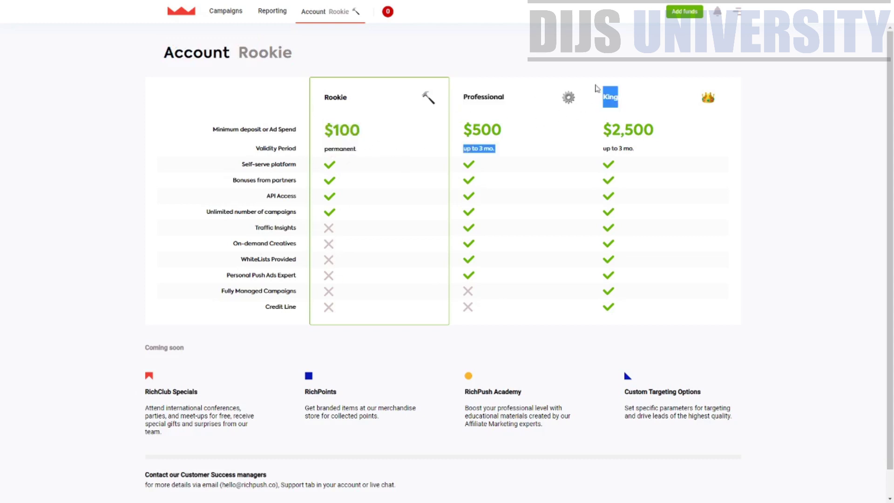
pyautogui.click(654, 100)
pyautogui.moveTo(659, 111); pyautogui.dragTo(598, 104)
pyautogui.click(641, 126)
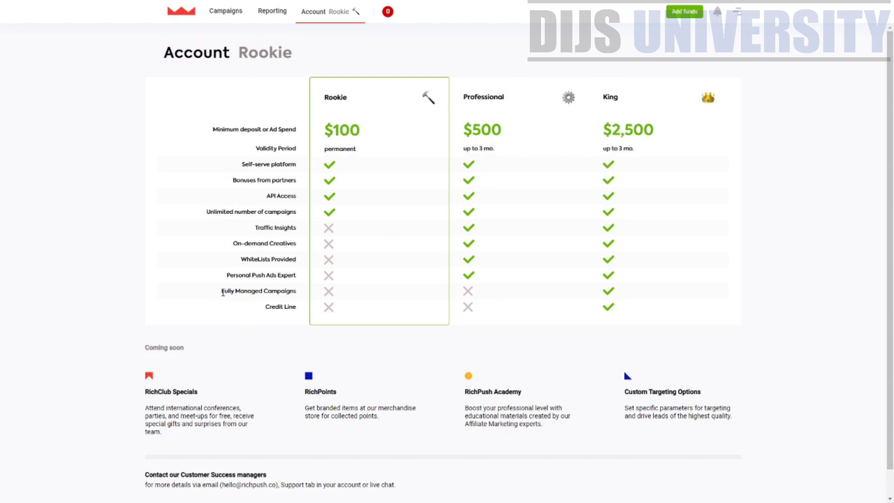
pyautogui.moveTo(222, 291); pyautogui.dragTo(304, 297)
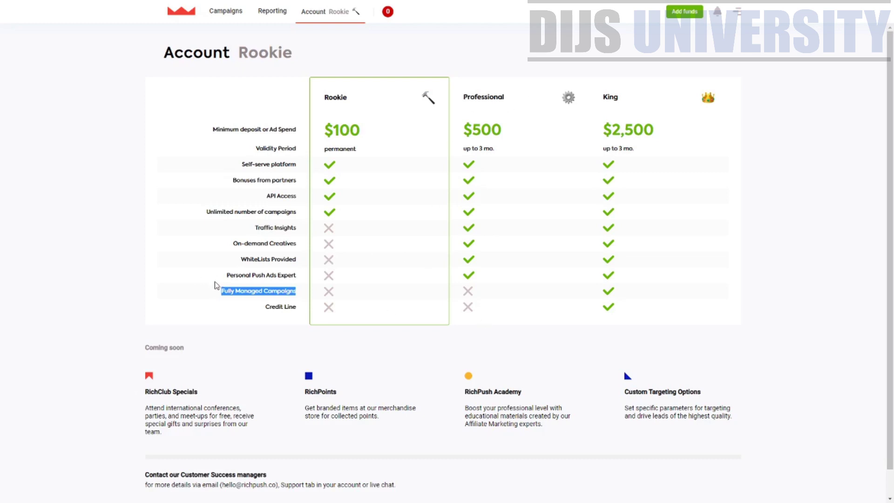
pyautogui.moveTo(230, 275); pyautogui.dragTo(295, 276)
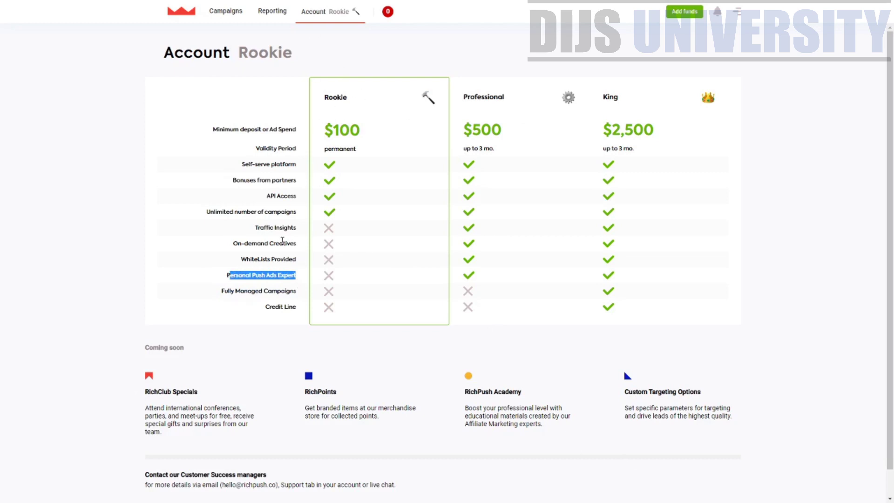
pyautogui.moveTo(255, 231); pyautogui.dragTo(306, 237)
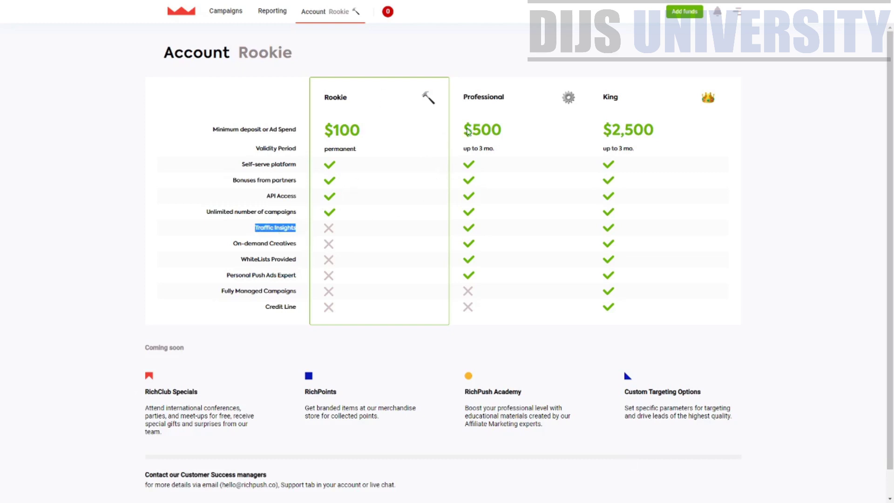
pyautogui.click(520, 104)
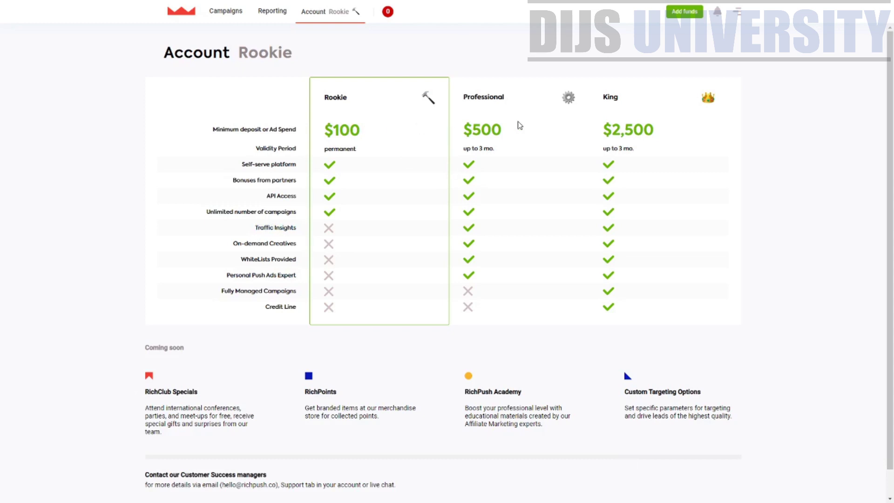
pyautogui.moveTo(519, 126); pyautogui.dragTo(460, 133)
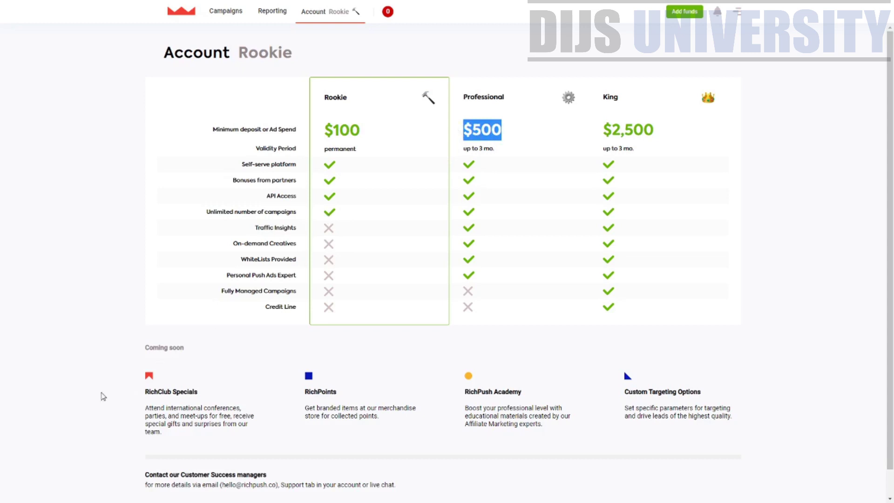
pyautogui.moveTo(192, 358); pyautogui.dragTo(145, 352)
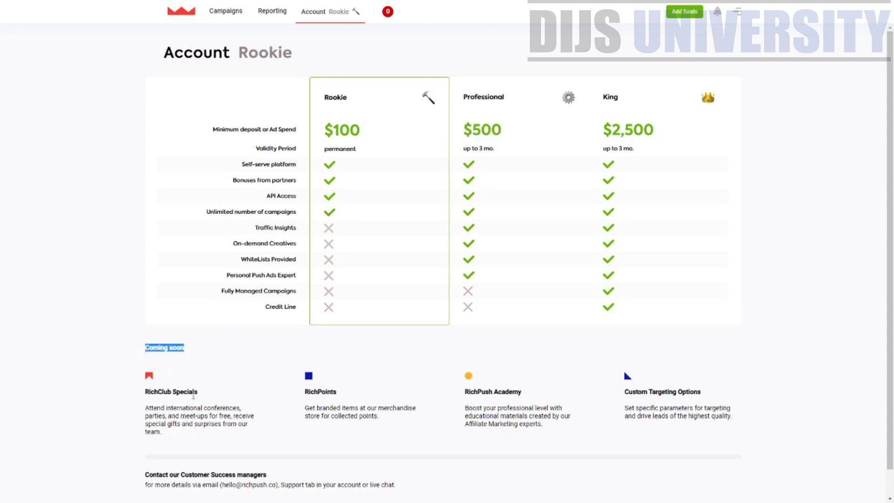
pyautogui.moveTo(208, 397); pyautogui.dragTo(142, 400)
pyautogui.click(187, 426)
pyautogui.moveTo(339, 406); pyautogui.dragTo(305, 394)
pyautogui.moveTo(523, 394); pyautogui.dragTo(543, 425)
pyautogui.moveTo(697, 393); pyautogui.dragTo(624, 394)
pyautogui.scroll(-1, 559, 424)
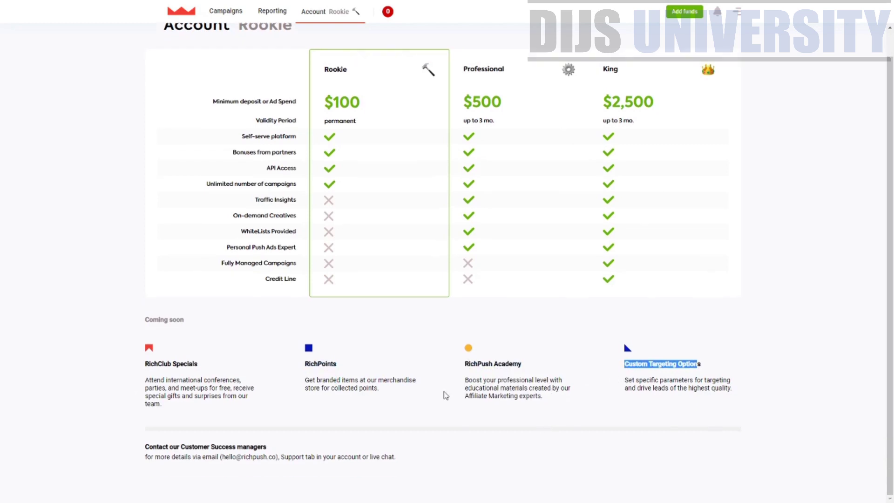
pyautogui.scroll(1, 419, 393)
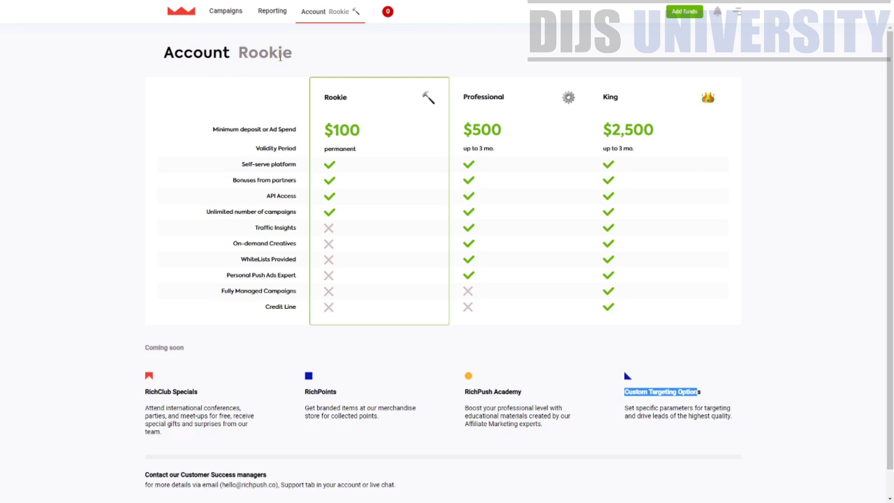
# Look over Reporting and the Bonuses discount codes, then go to Campaigns
pyautogui.click(268, 15)
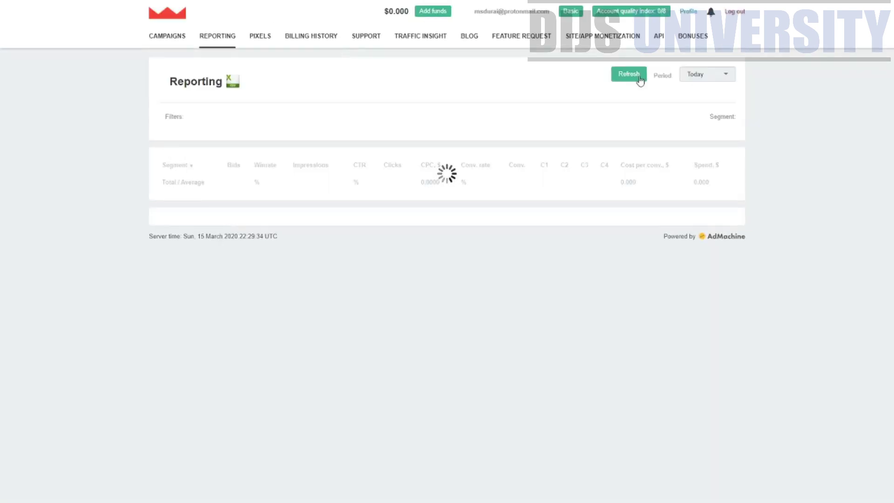
pyautogui.click(693, 37)
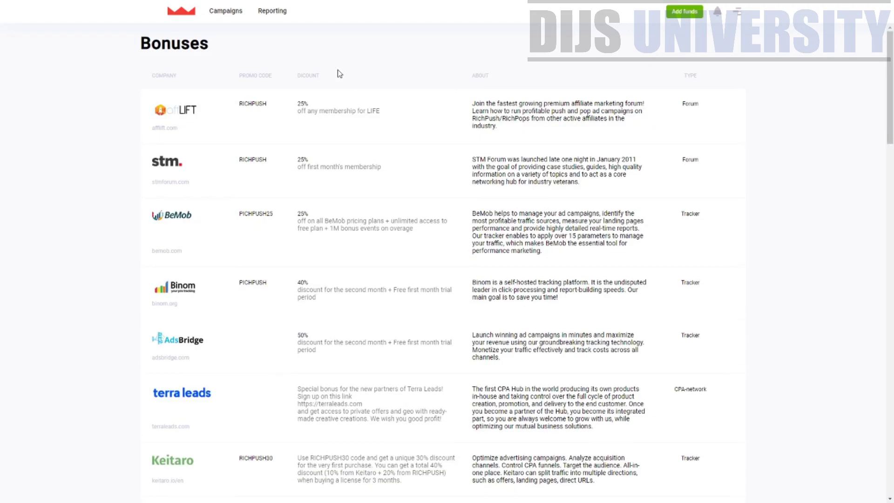
pyautogui.moveTo(320, 75); pyautogui.dragTo(293, 80)
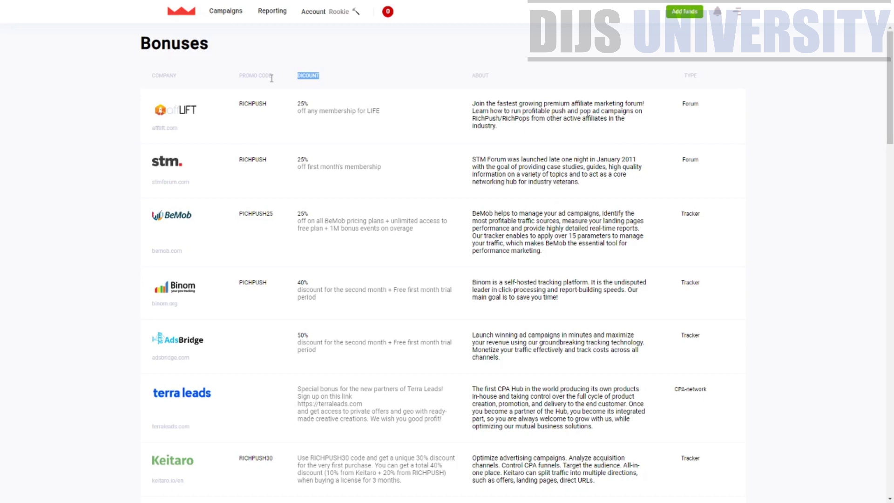
pyautogui.click(236, 12)
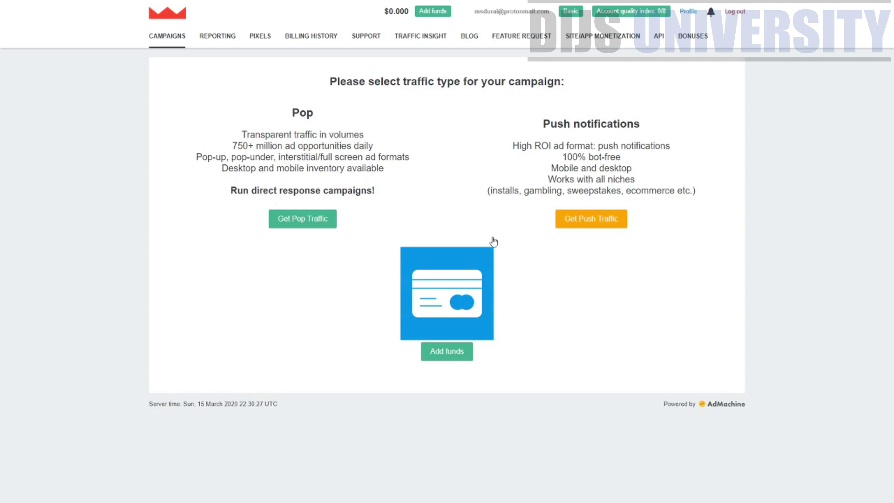
# Start a Push traffic campaign and open its Content Policy
pyautogui.click(576, 226)
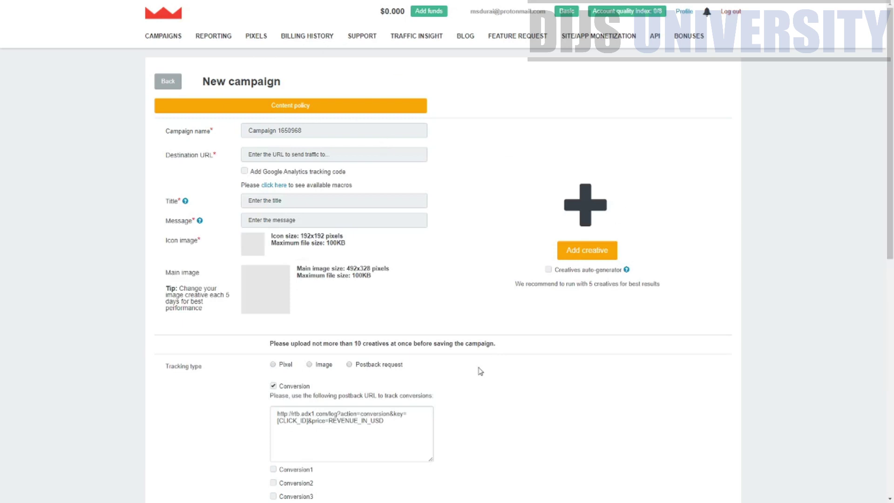
pyautogui.click(287, 108)
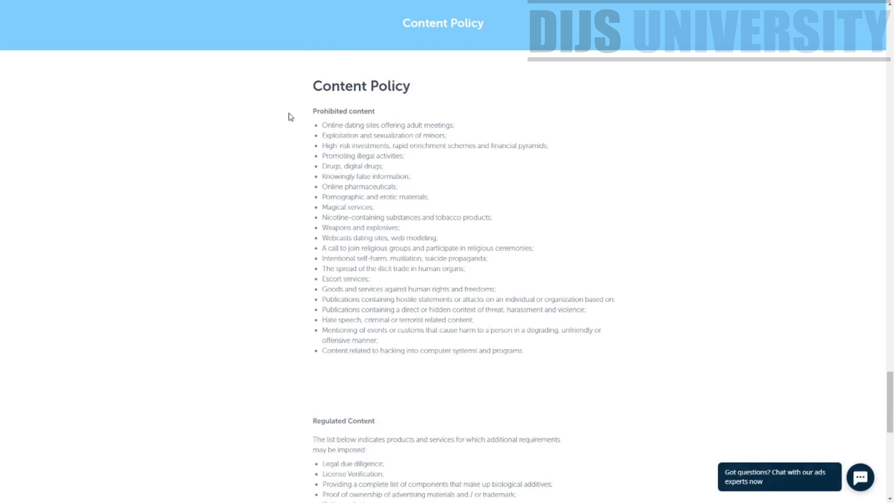
# Review the prohibited content list, then close the policy to return to the campaign form
pyautogui.moveTo(306, 113); pyautogui.dragTo(382, 117)
pyautogui.click(406, 115)
pyautogui.moveTo(413, 423); pyautogui.dragTo(317, 404)
pyautogui.click(463, 214)
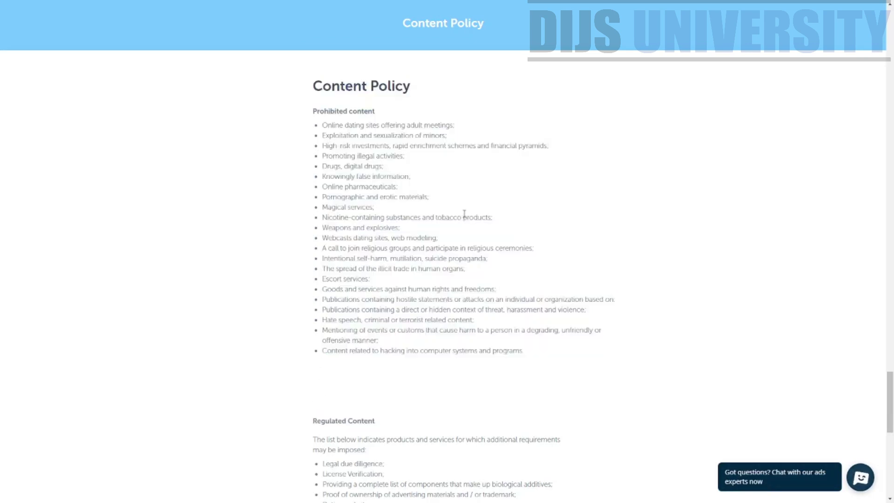
pyautogui.moveTo(320, 201); pyautogui.dragTo(417, 201)
pyautogui.click(451, 203)
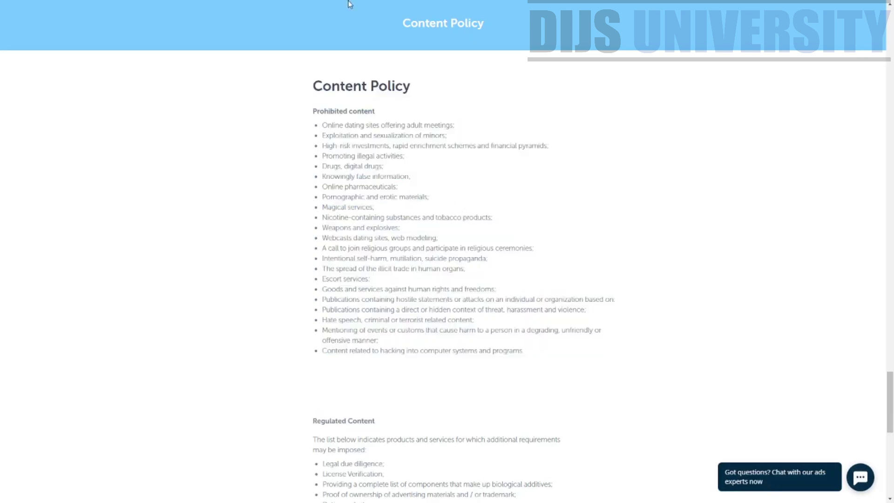
pyautogui.moveTo(328, 125); pyautogui.dragTo(457, 128)
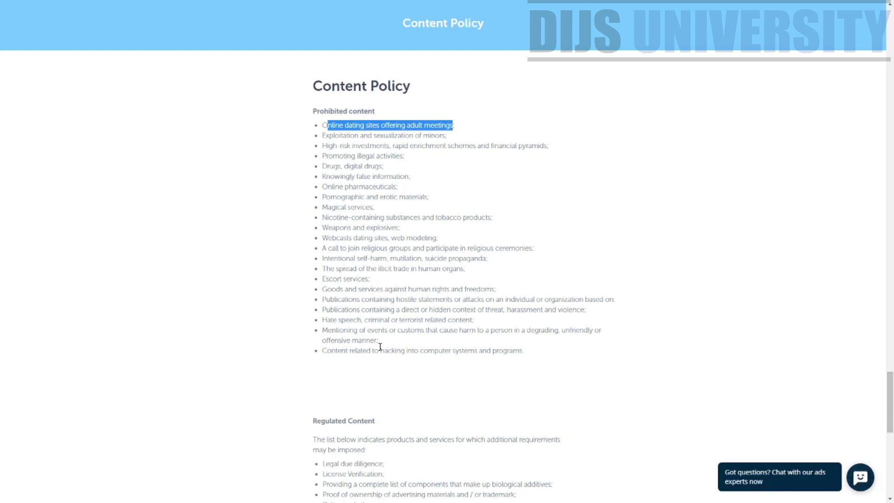
pyautogui.hotkey('ctrl', 'w')
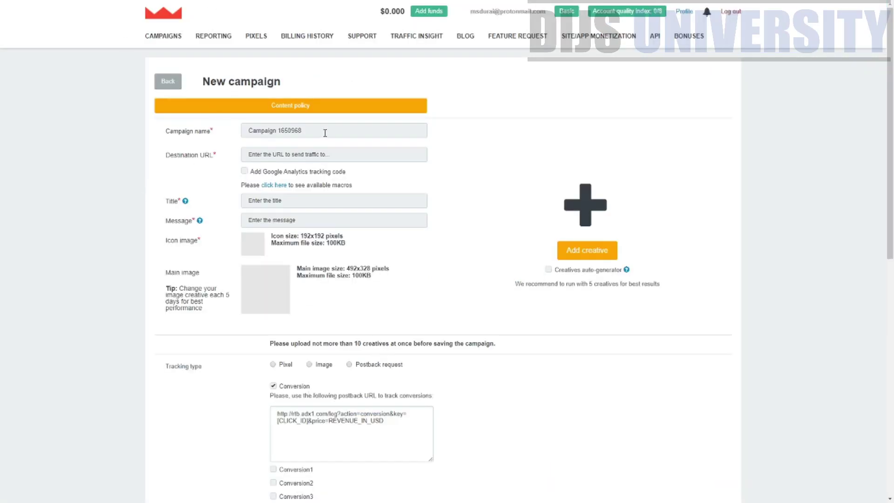
# Name the campaign 'Test' and paste the ClickBank hop link as destination URL
pyautogui.press('Tab')
pyautogui.write('Test')
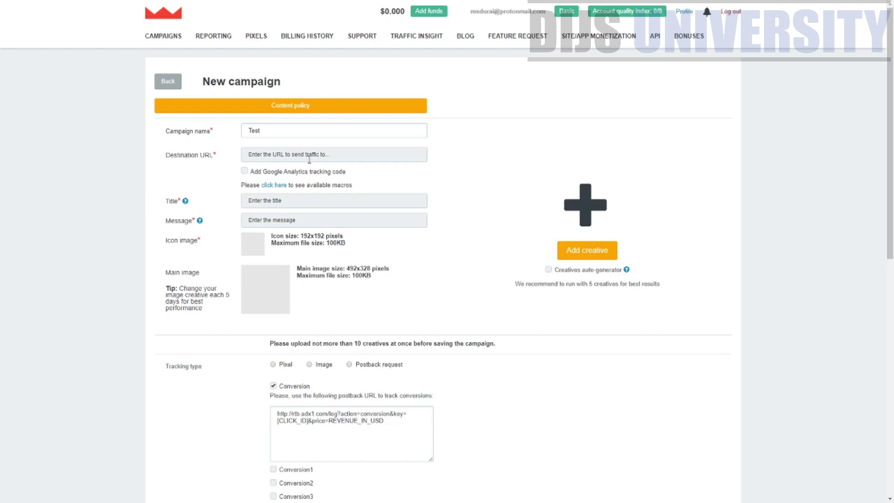
pyautogui.click(309, 156)
pyautogui.write('https://63159bm7le-l1s16mlxbhczdr.hop.clickbank.net/')
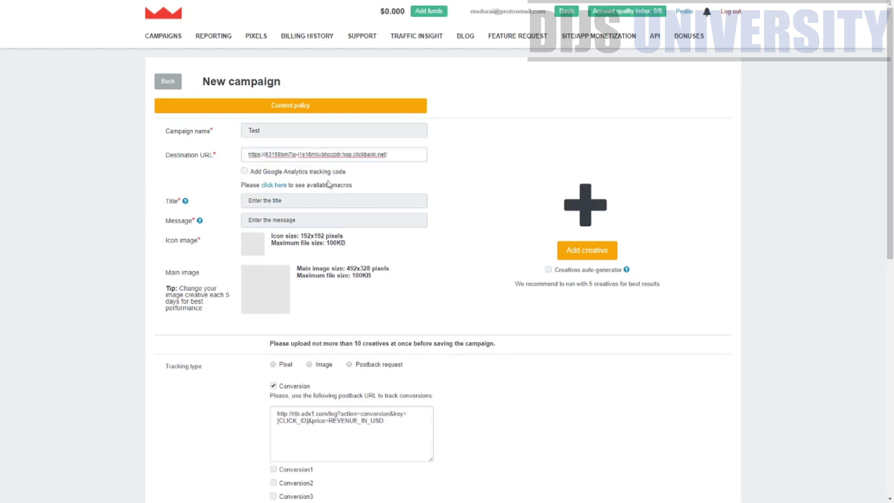
pyautogui.moveTo(343, 172); pyautogui.dragTo(266, 178)
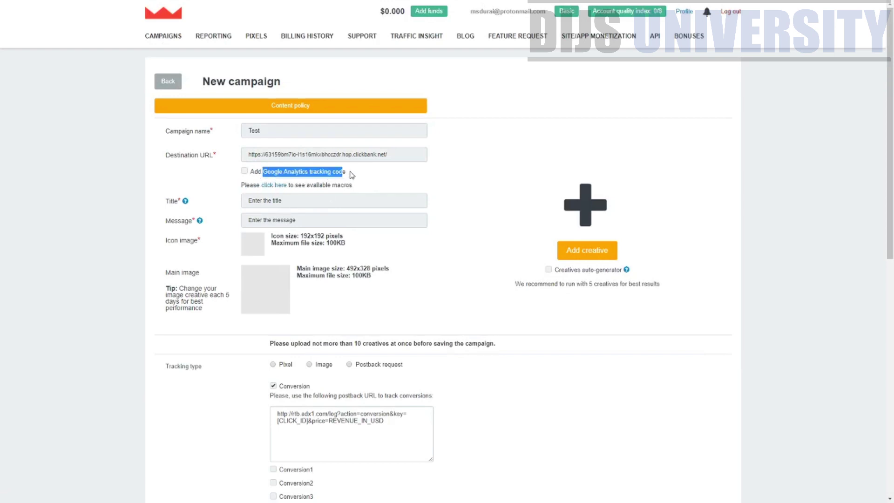
pyautogui.moveTo(351, 175); pyautogui.dragTo(264, 177)
pyautogui.moveTo(353, 186); pyautogui.dragTo(332, 188)
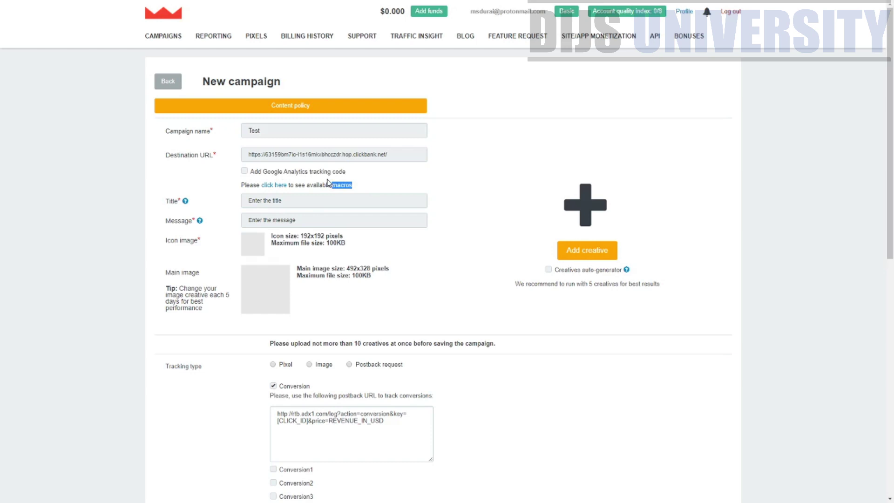
pyautogui.click(276, 200)
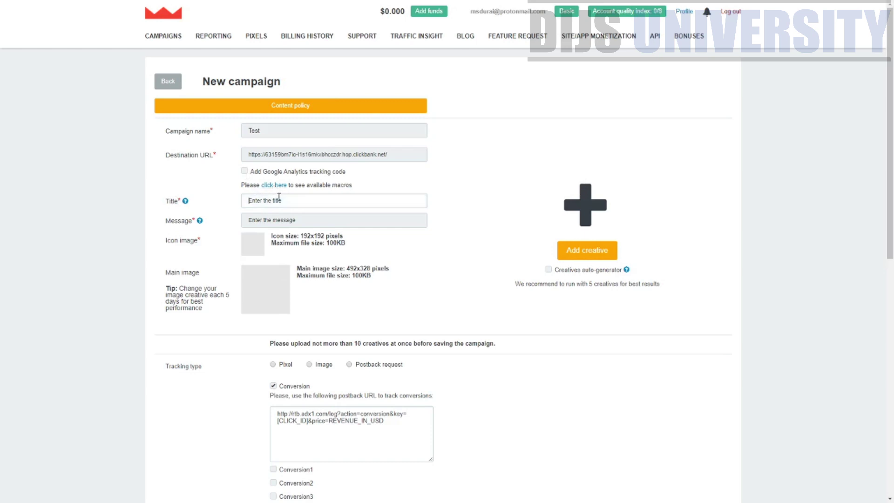
pyautogui.write('Test')
pyautogui.press('Tab')
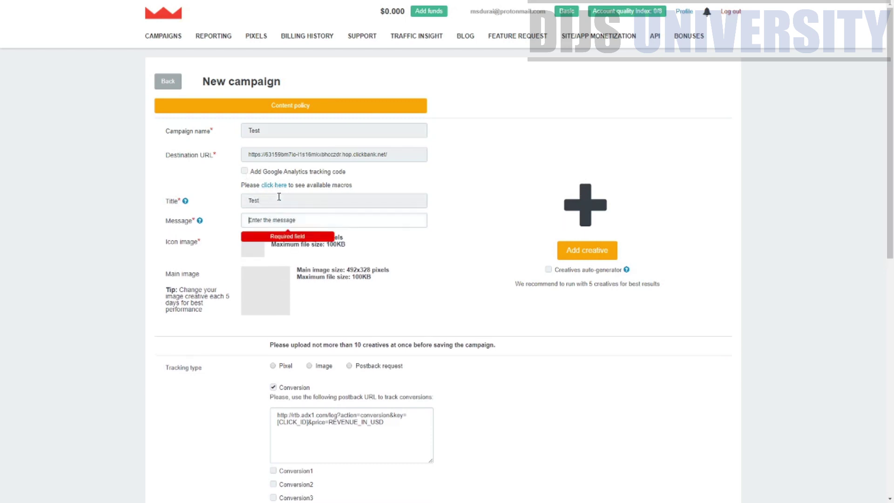
pyautogui.write('Tes 1')
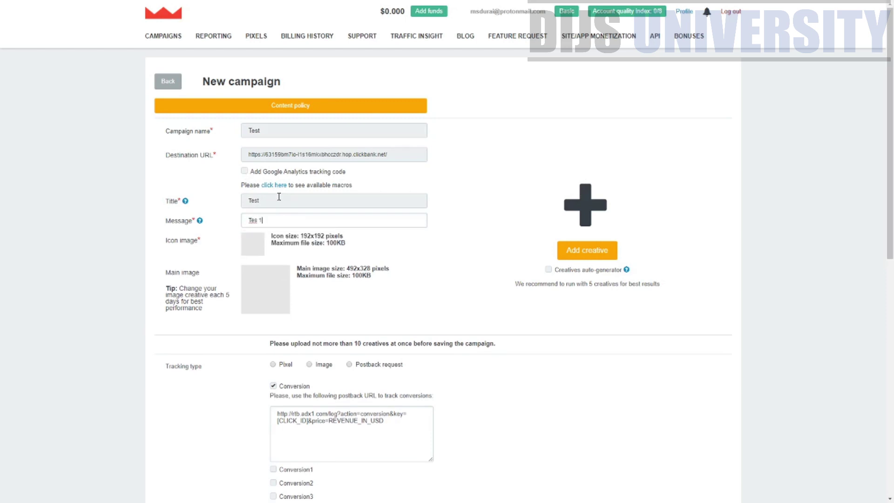
pyautogui.write('2345678910')
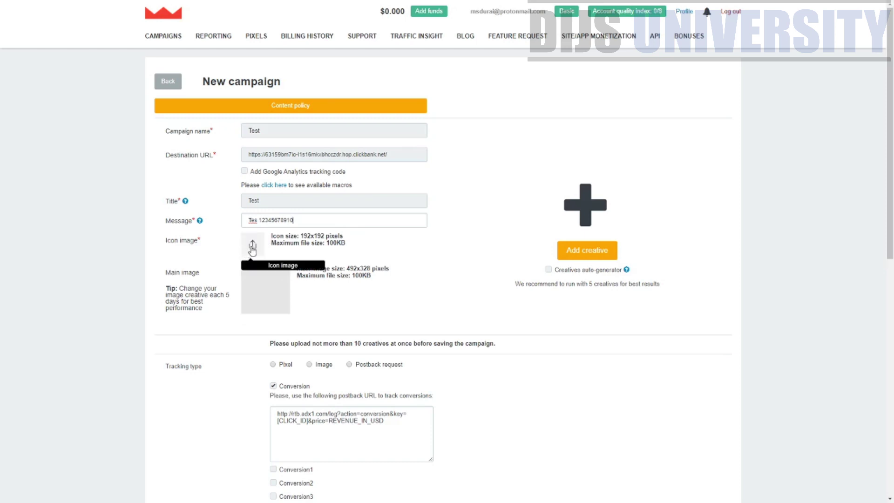
# Upload a picture as the 192x192 notification icon
pyautogui.moveTo(352, 237); pyautogui.dragTo(298, 235)
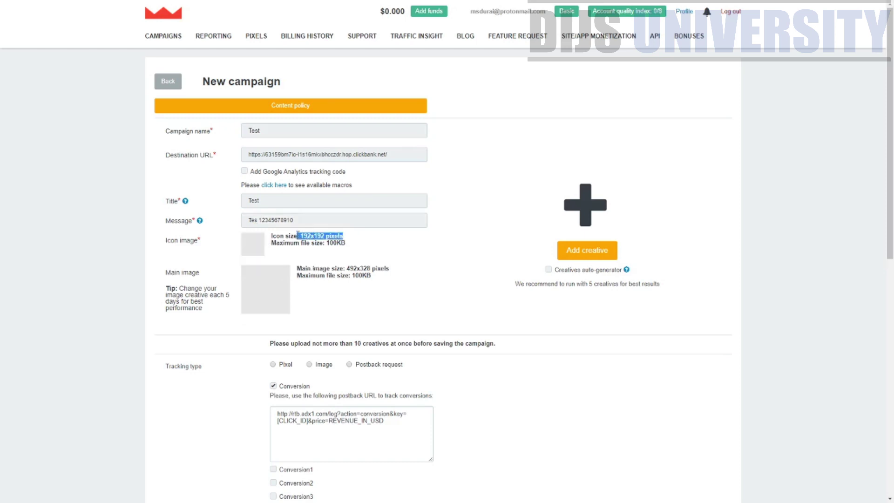
pyautogui.click(298, 234)
pyautogui.moveTo(300, 235)
pyautogui.mouseDown()
pyautogui.moveTo(343, 243)
pyautogui.moveTo(306, 243)
pyautogui.mouseUp()
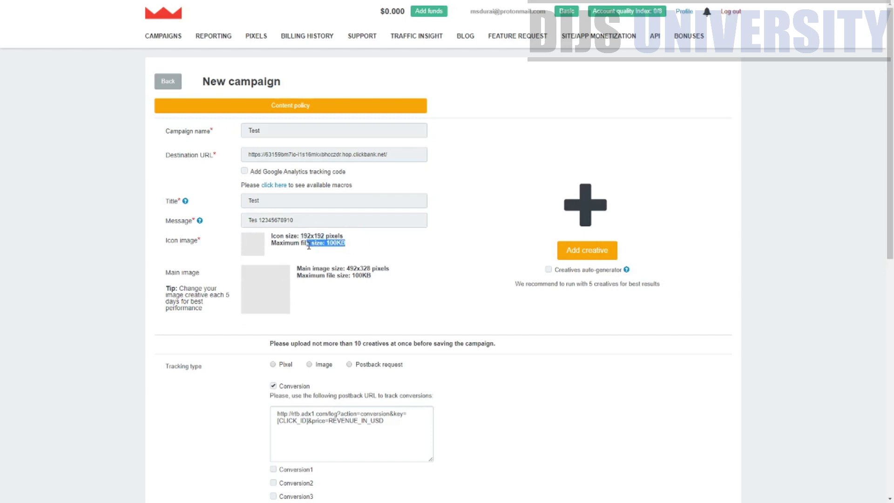
pyautogui.click(252, 246)
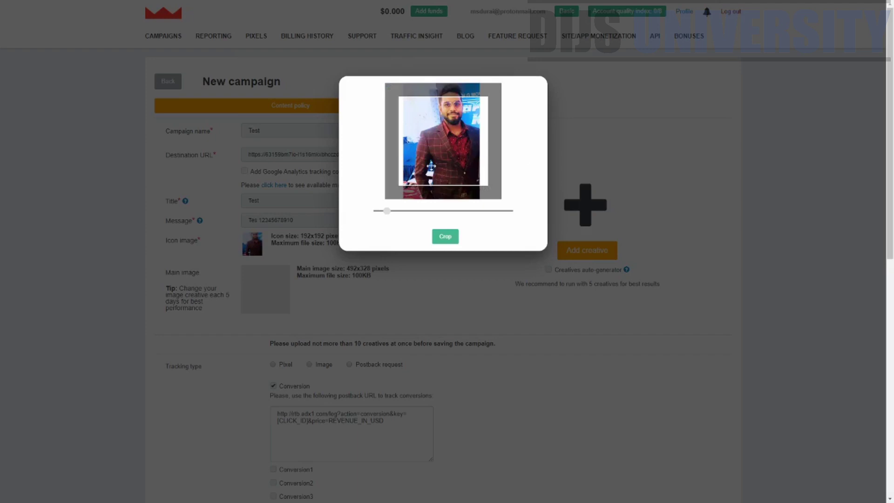
# Zoom and position the icon photo so the face is centred, then apply the crop
pyautogui.moveTo(389, 213); pyautogui.dragTo(407, 225)
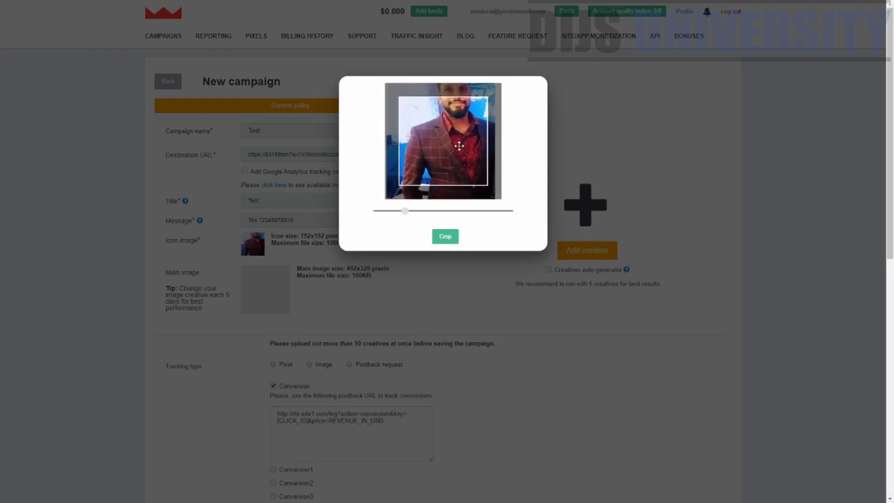
pyautogui.moveTo(460, 146); pyautogui.dragTo(452, 184)
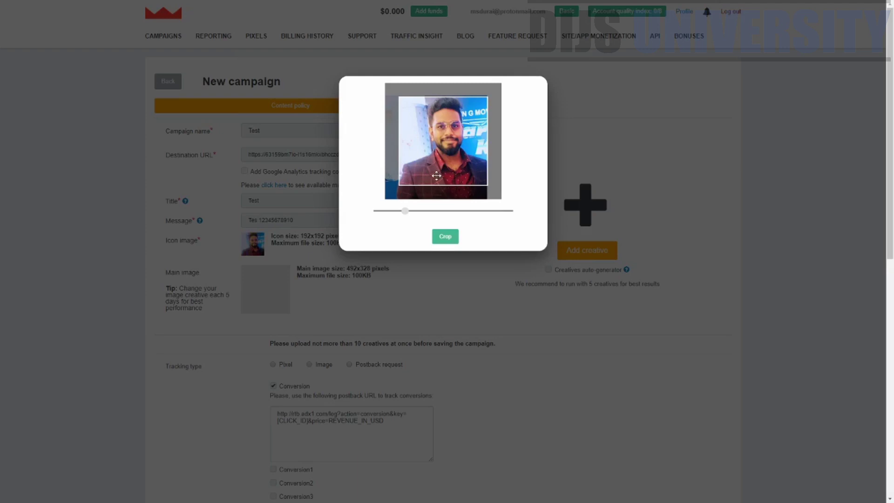
pyautogui.moveTo(404, 211); pyautogui.dragTo(403, 211)
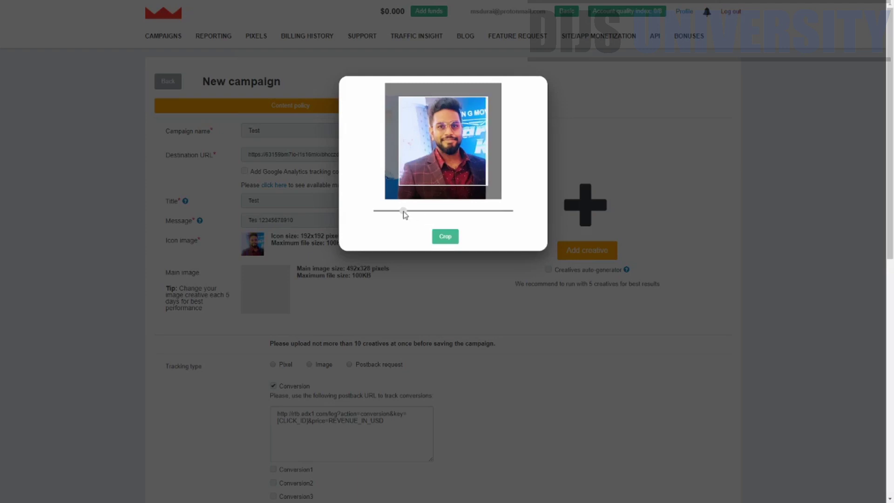
pyautogui.moveTo(444, 159); pyautogui.dragTo(447, 159)
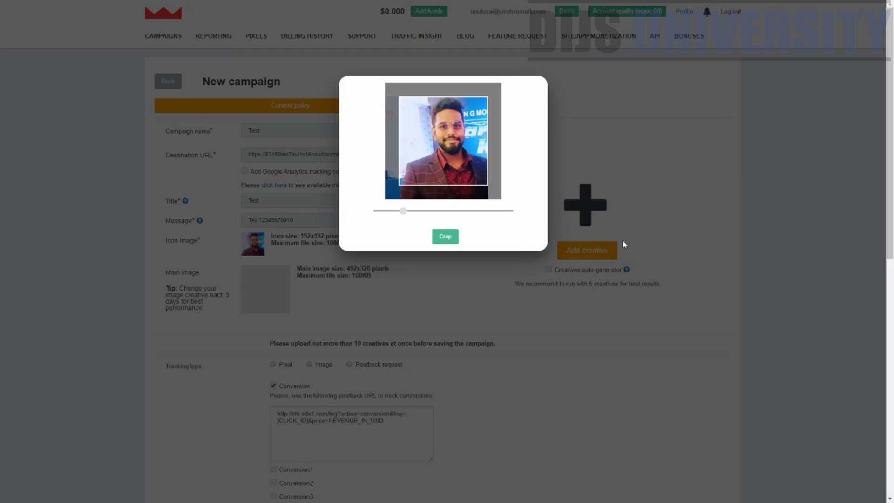
pyautogui.click(443, 242)
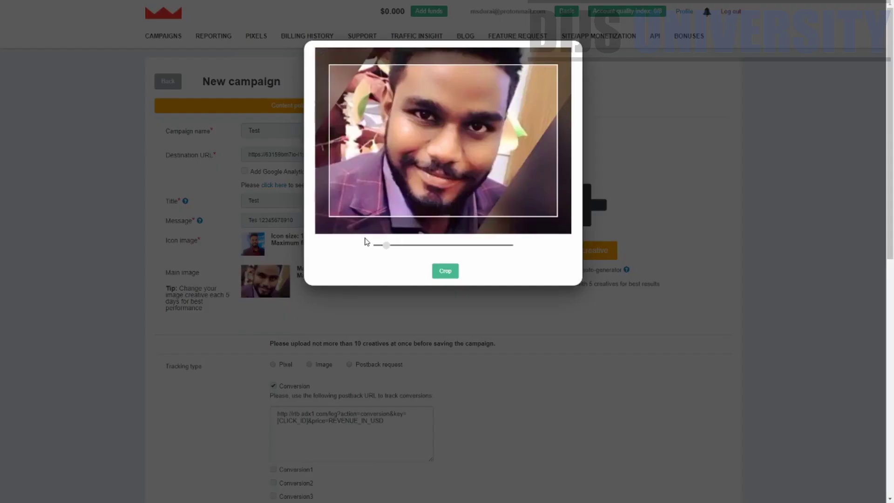
# Zoom and reposition the main image photo in the crop box, then apply the crop
pyautogui.moveTo(374, 244); pyautogui.dragTo(355, 254)
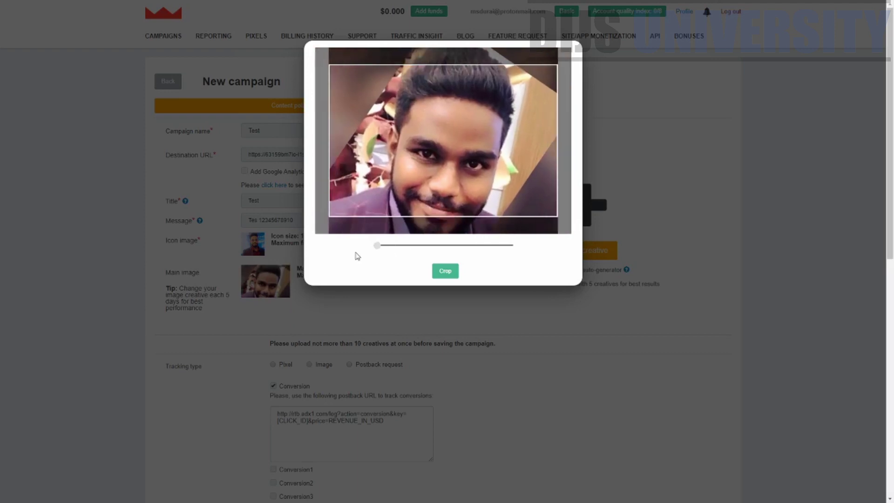
pyautogui.moveTo(440, 120); pyautogui.dragTo(464, 139)
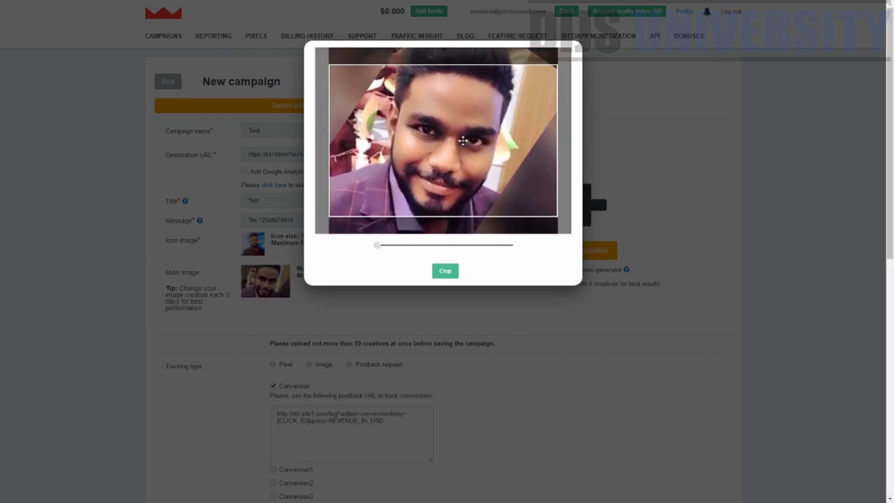
pyautogui.click(446, 272)
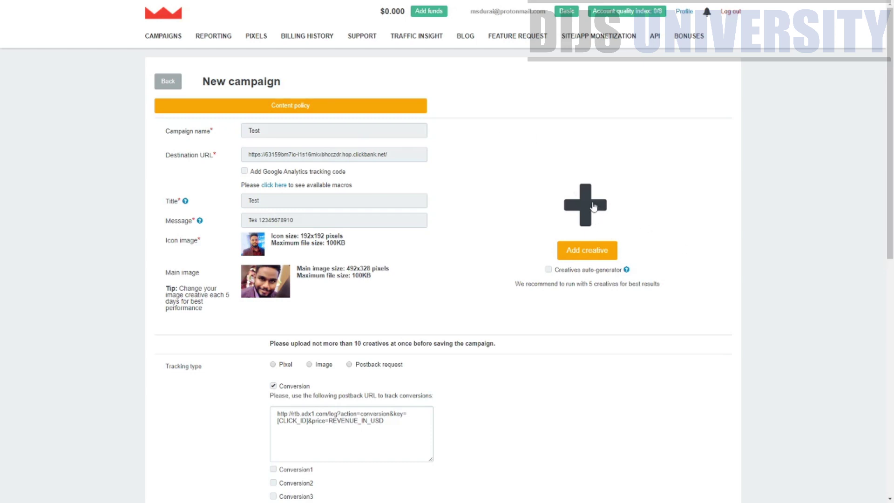
# Add another creative form after noting the five-creatives recommendation
pyautogui.moveTo(514, 285); pyautogui.dragTo(661, 285)
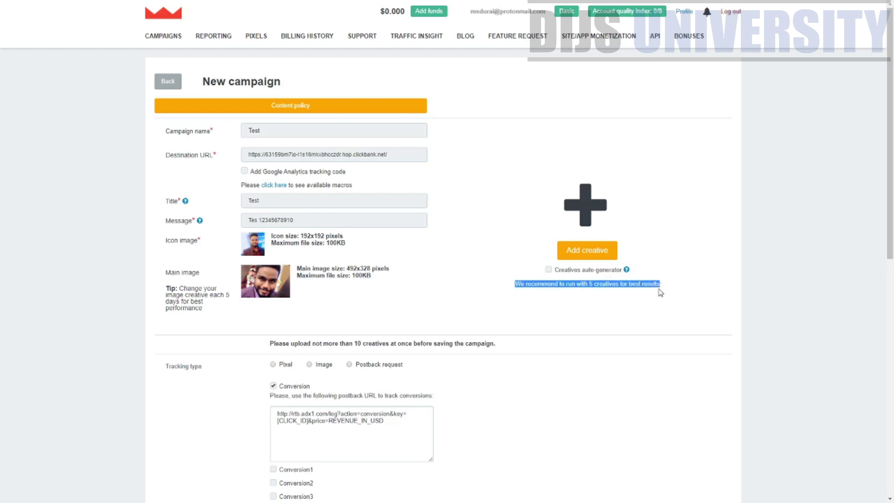
pyautogui.click(582, 207)
pyautogui.scroll(-4, 191, 392)
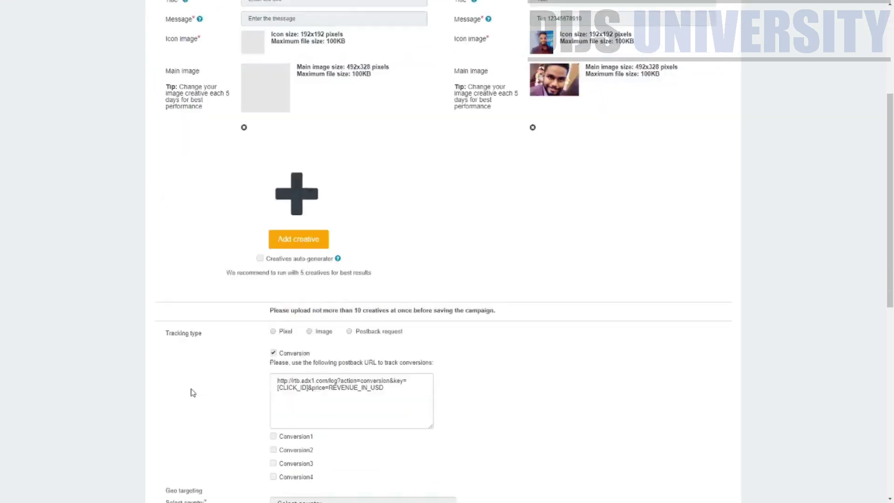
pyautogui.scroll(1, 236, 292)
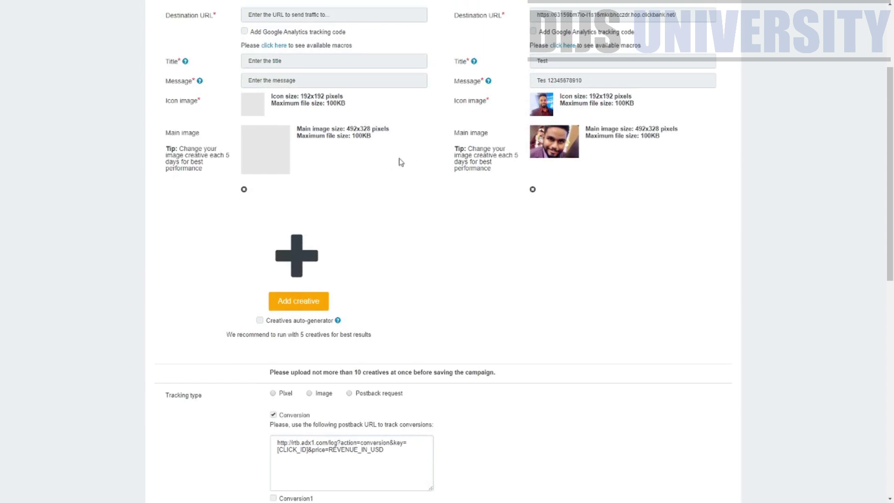
pyautogui.scroll(2, 440, 179)
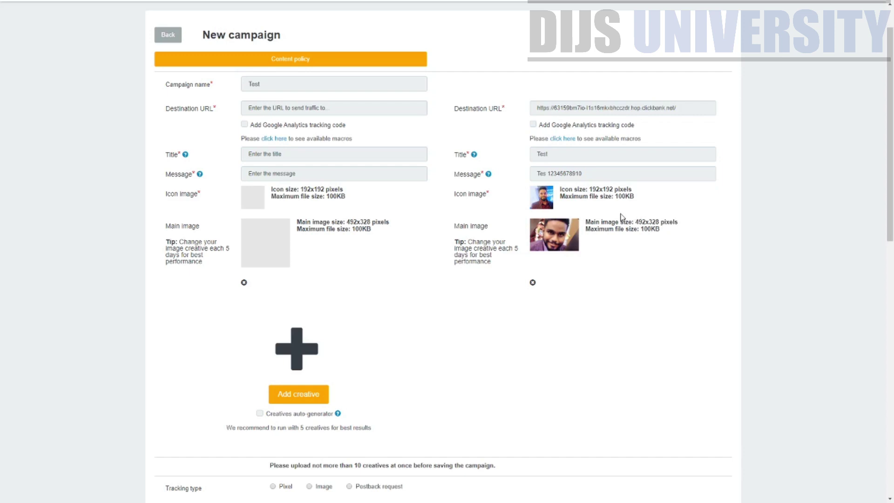
# Review the ten-creatives upload limit notice in the creatives section
pyautogui.scroll(-5, 362, 286)
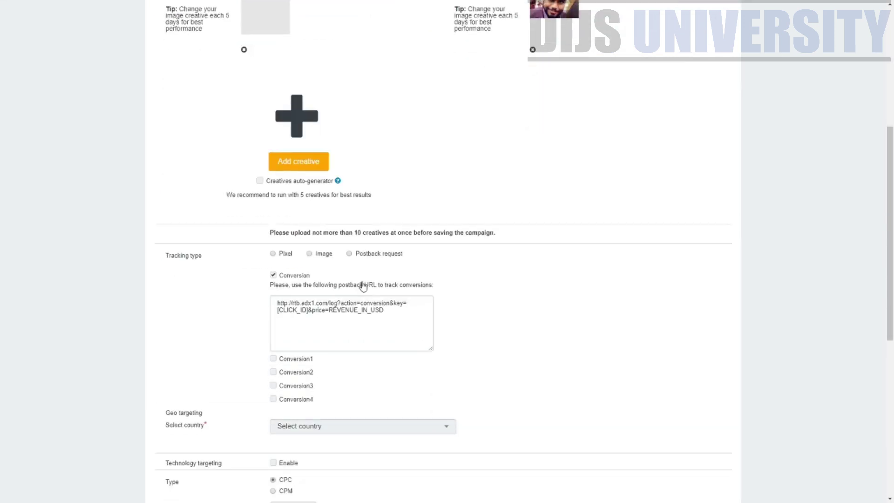
pyautogui.moveTo(270, 232); pyautogui.dragTo(447, 234)
pyautogui.click(597, 226)
pyautogui.moveTo(294, 233); pyautogui.dragTo(502, 234)
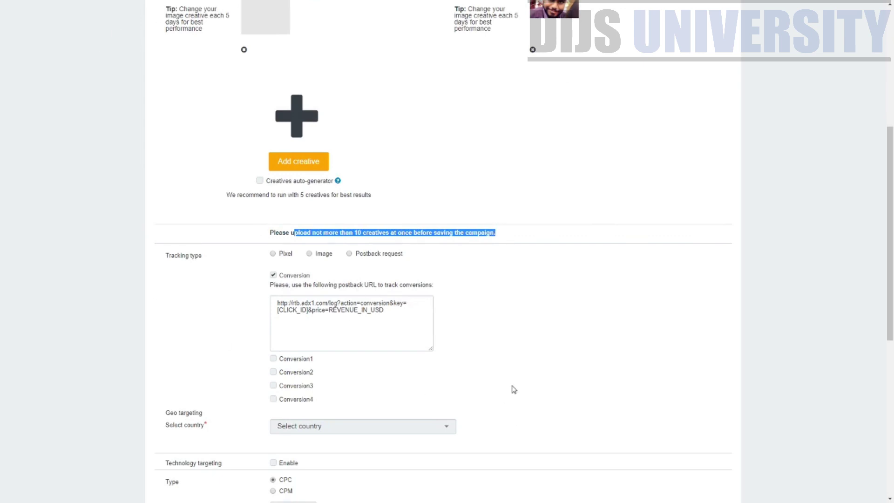
# Try Pixel and Image tracking, then settle on Postback request as the tracking type
pyautogui.scroll(-3, 512, 391)
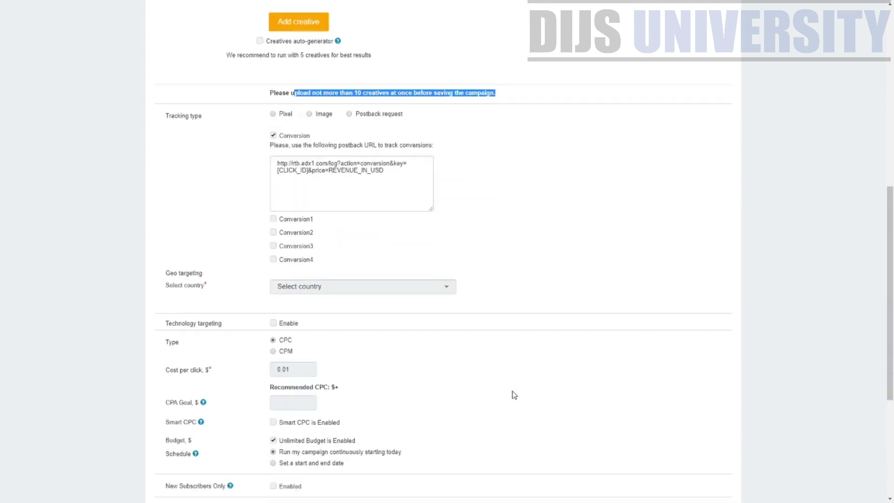
pyautogui.click(273, 114)
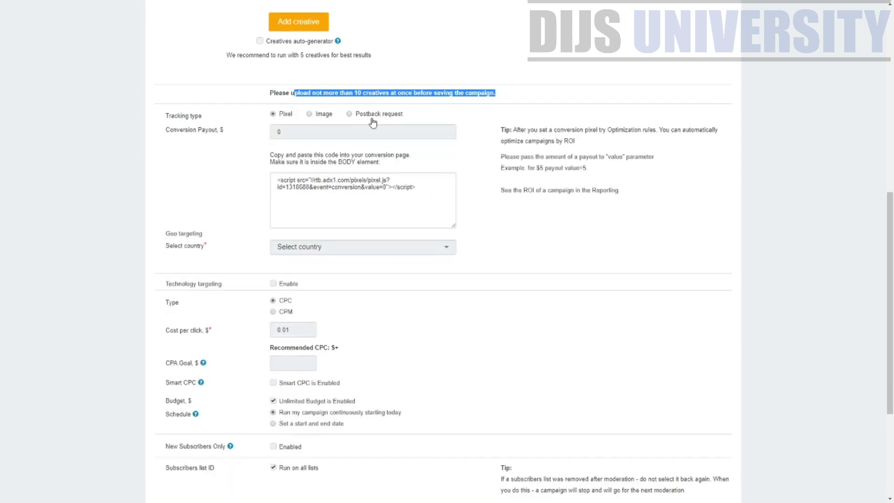
pyautogui.click(349, 115)
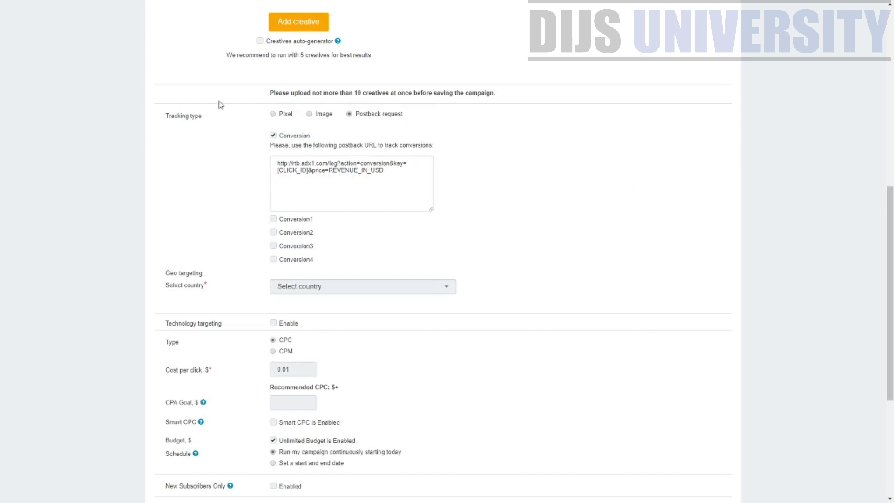
pyautogui.click(310, 116)
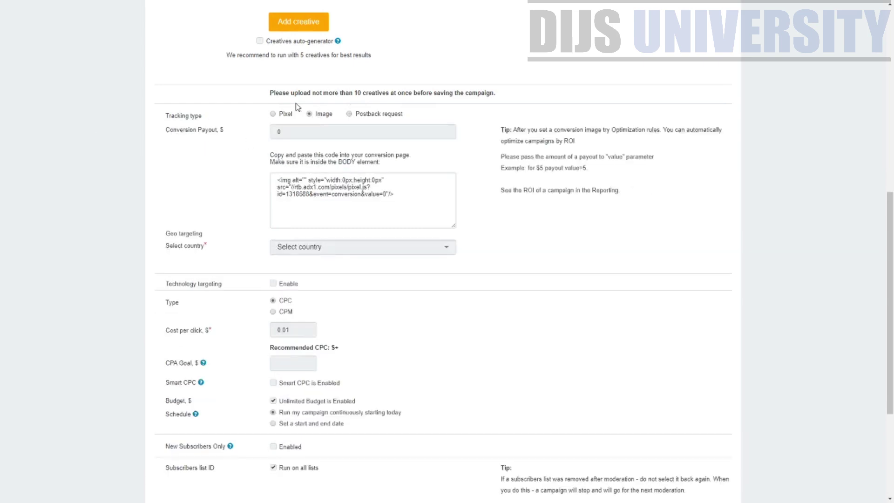
pyautogui.click(349, 115)
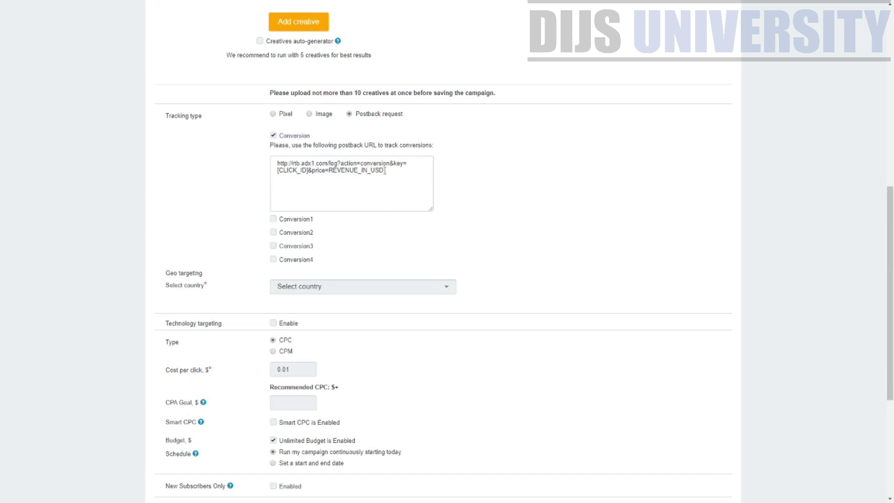
# Select the full conversion postback URL and highlight the Tracking type label
pyautogui.tripleClick(381, 172)
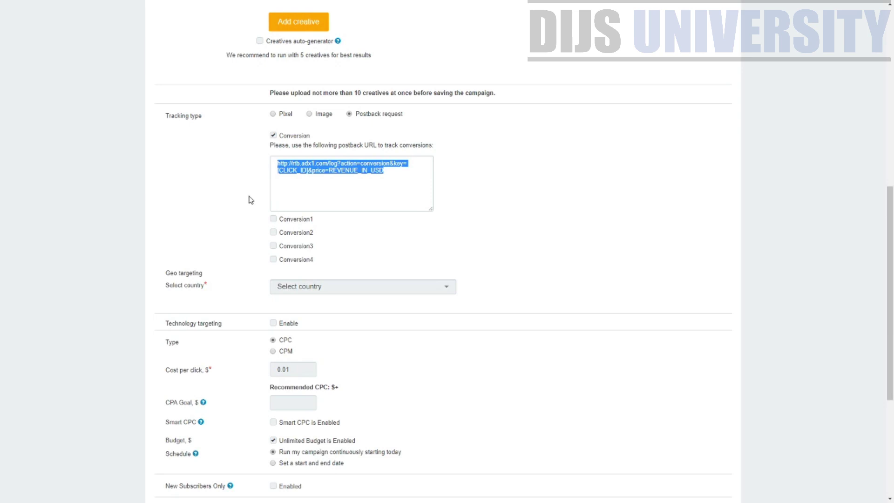
pyautogui.click(381, 176)
pyautogui.tripleClick(381, 176)
pyautogui.moveTo(164, 117); pyautogui.dragTo(201, 117)
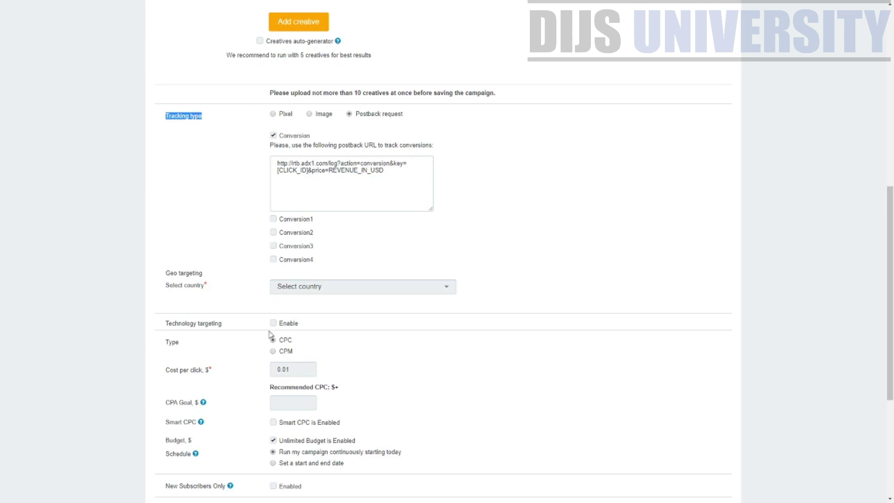
# Filter the country list with 'malay' and target Malaysia, revealing Region and City targeting
pyautogui.moveTo(160, 285); pyautogui.dragTo(223, 289)
pyautogui.click(399, 296)
pyautogui.click(397, 289)
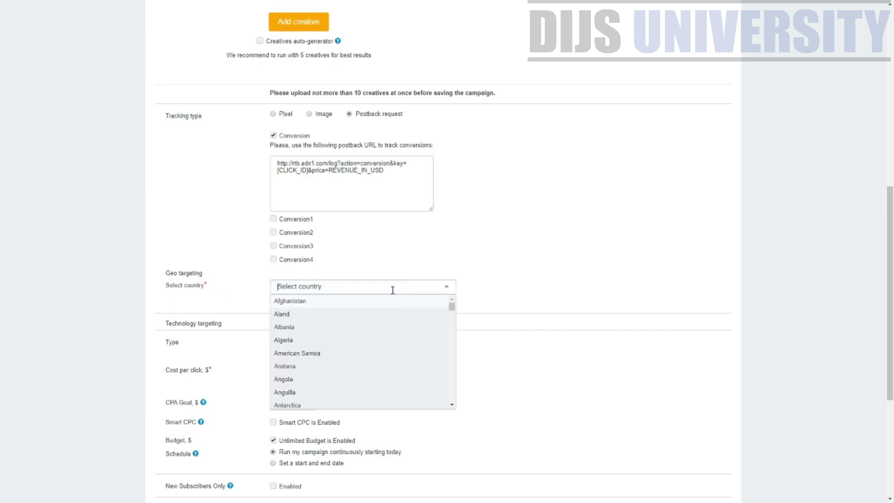
pyautogui.write('malay')
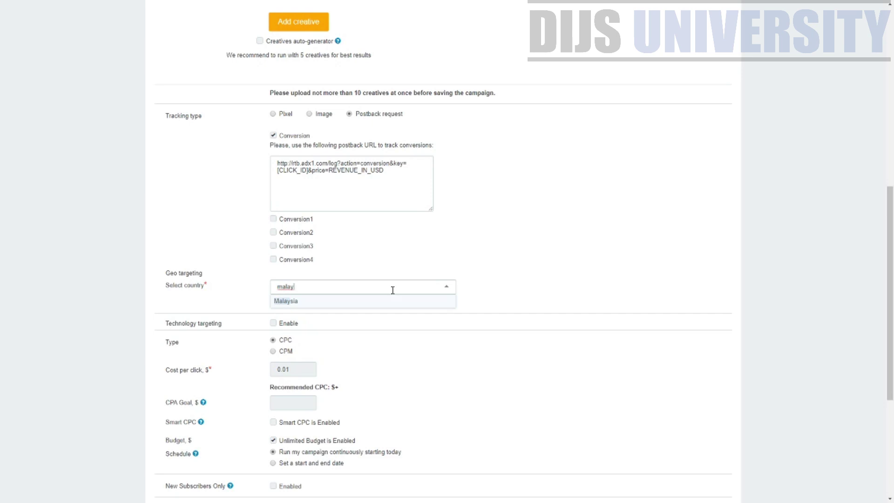
pyautogui.click(367, 300)
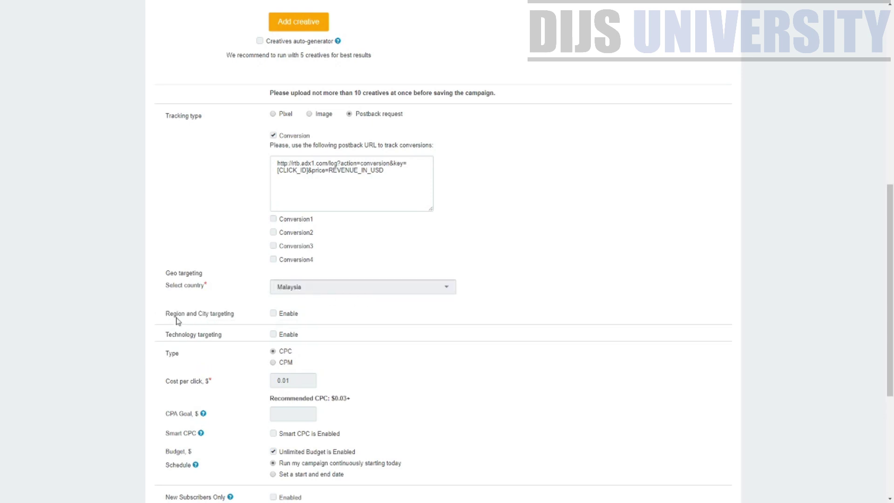
pyautogui.moveTo(166, 313); pyautogui.dragTo(239, 315)
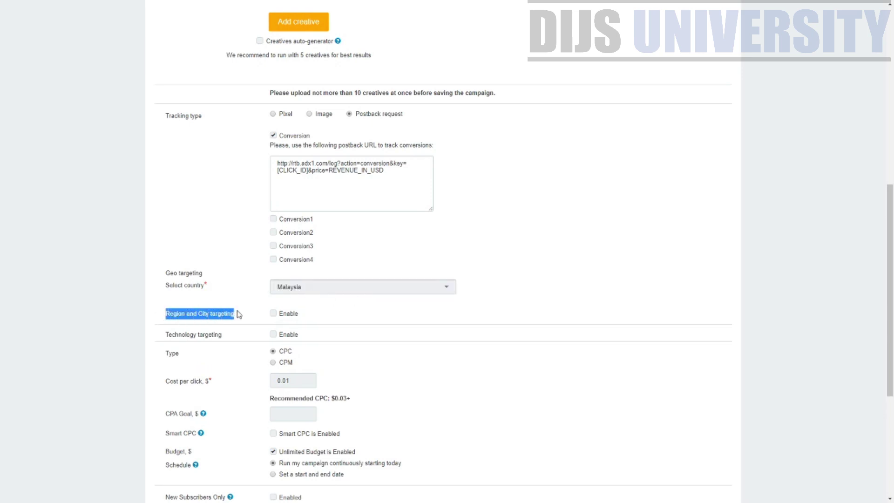
pyautogui.scroll(-2, 257, 309)
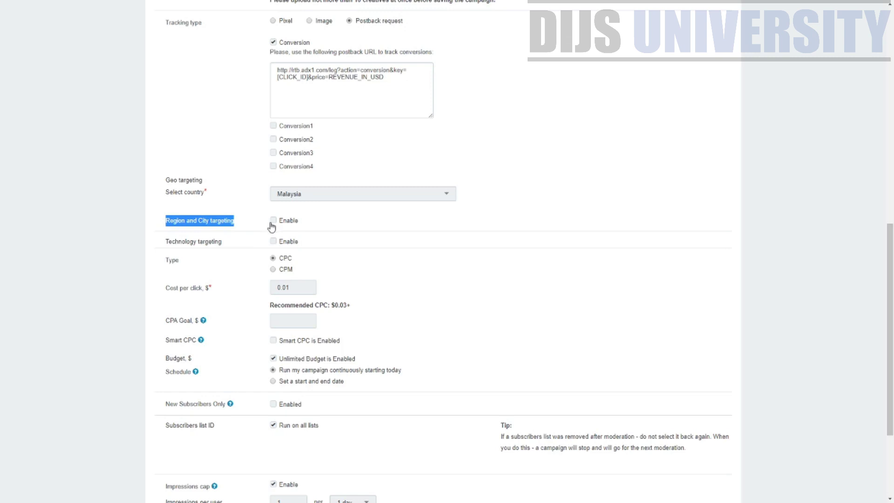
pyautogui.click(246, 220)
# Enable Region and City targeting, tick Malaysia – Country and expand its regions
pyautogui.moveTo(236, 221); pyautogui.dragTo(163, 224)
pyautogui.click(273, 220)
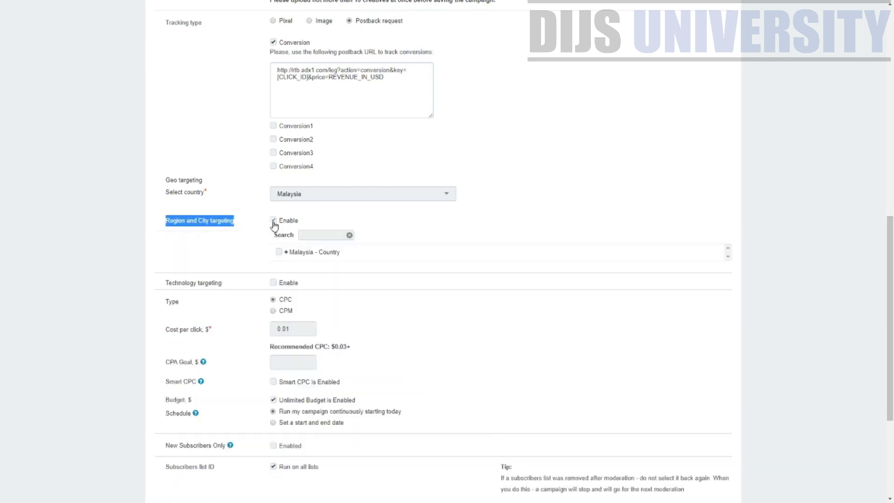
pyautogui.click(314, 237)
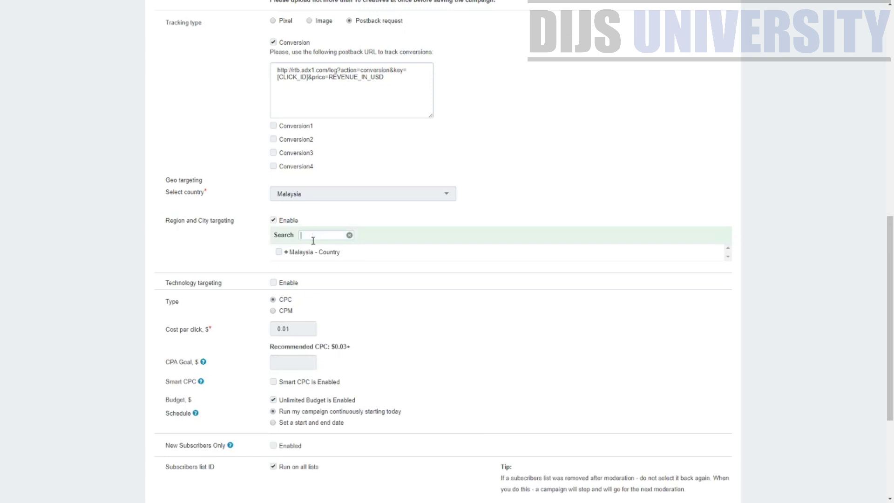
pyautogui.click(289, 254)
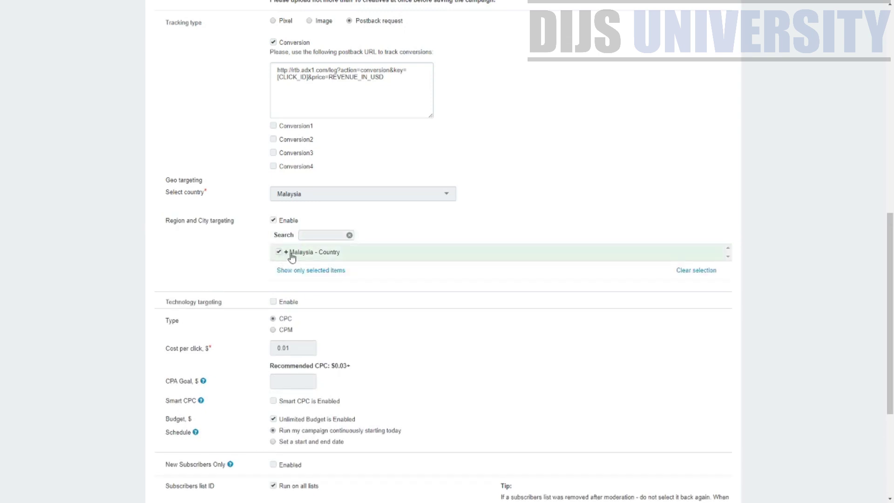
pyautogui.click(287, 254)
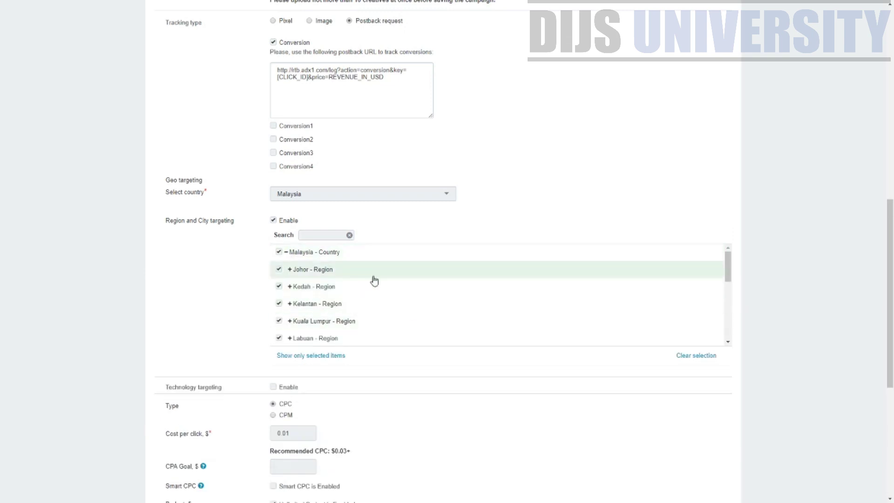
# Enable Technology targeting to show Device, OS, Browser and Connection Type options
pyautogui.scroll(-3, 298, 307)
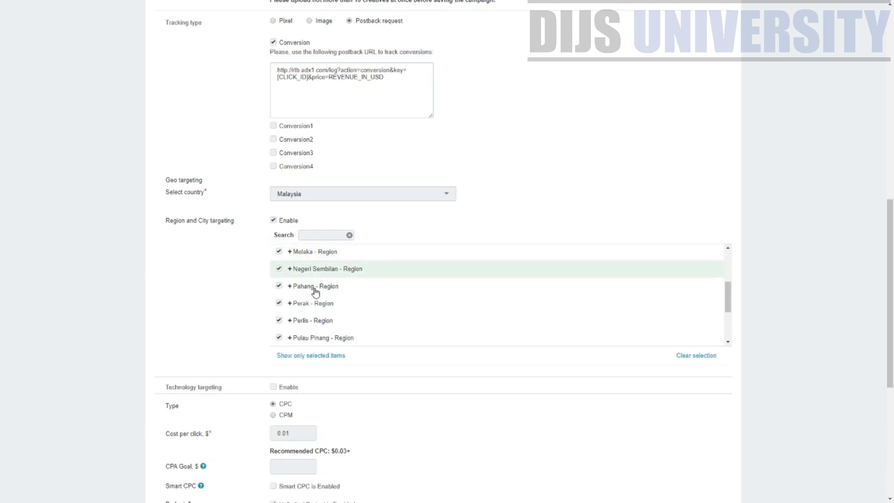
pyautogui.scroll(-3, 314, 292)
pyautogui.moveTo(889, 338); pyautogui.dragTo(889, 427)
pyautogui.moveTo(166, 149); pyautogui.dragTo(236, 155)
pyautogui.click(273, 149)
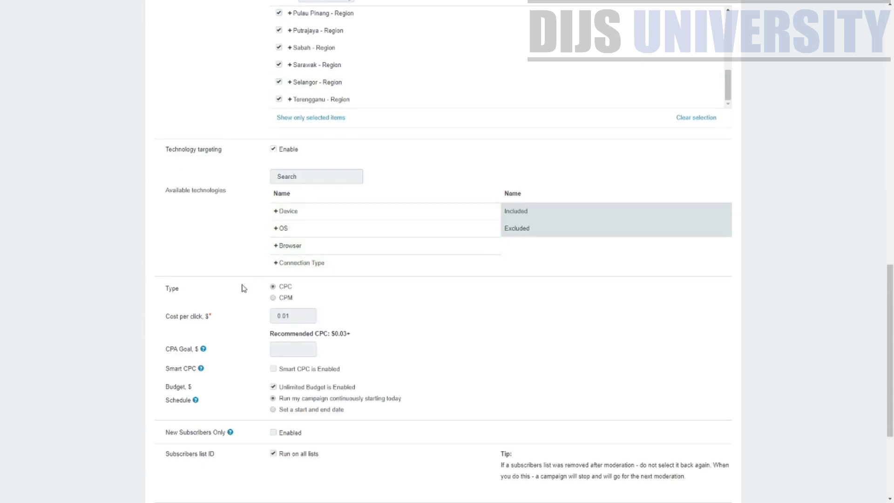
pyautogui.moveTo(892, 306); pyautogui.dragTo(892, 365)
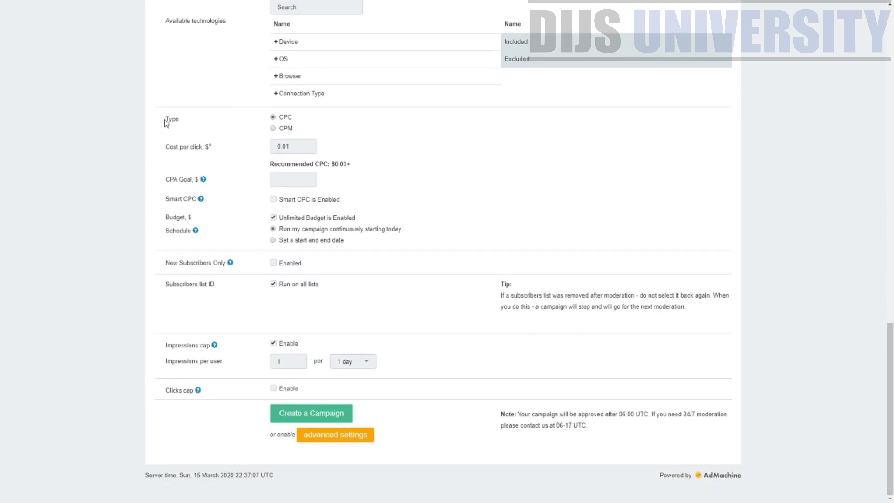
pyautogui.doubleClick(165, 121)
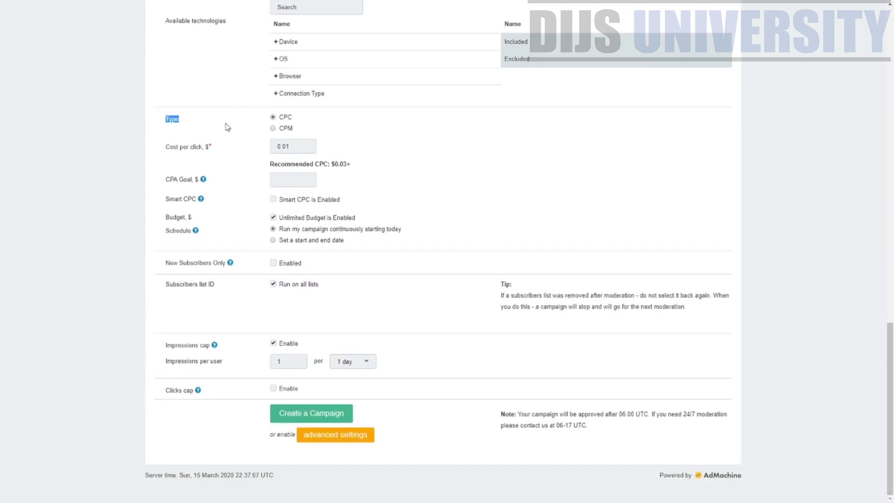
pyautogui.click(303, 145)
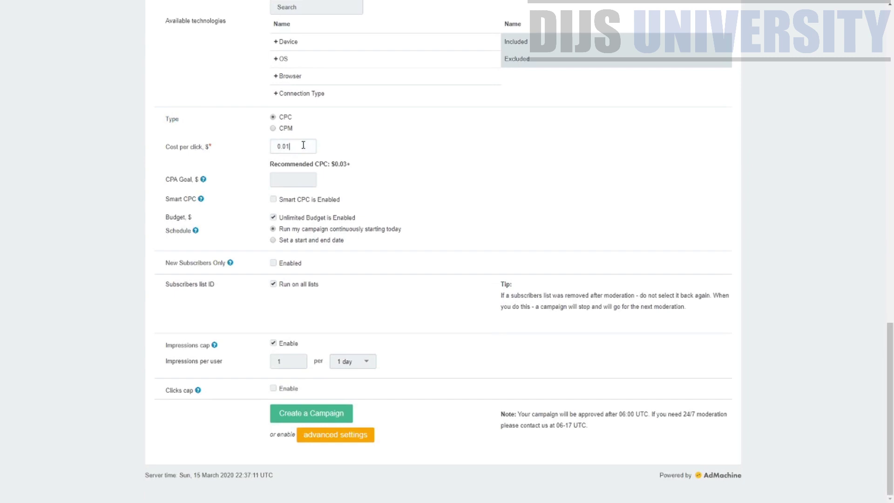
pyautogui.press('BackSpace')
pyautogui.click(379, 139)
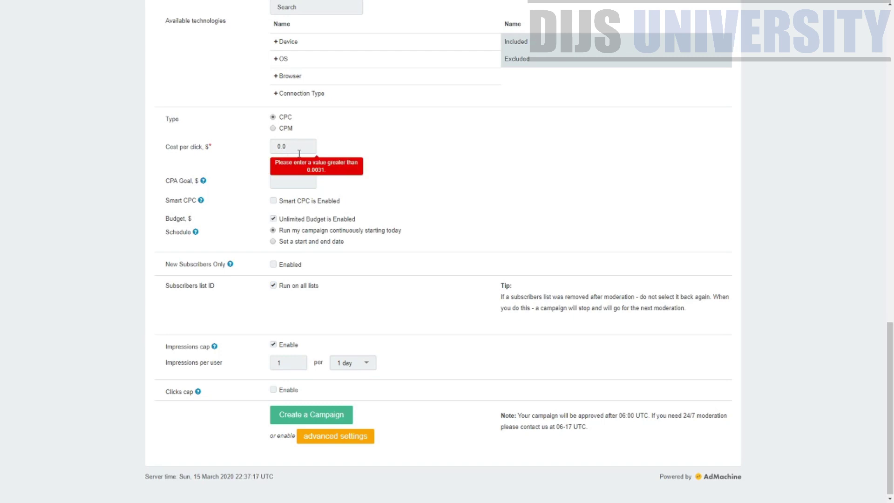
pyautogui.click(301, 147)
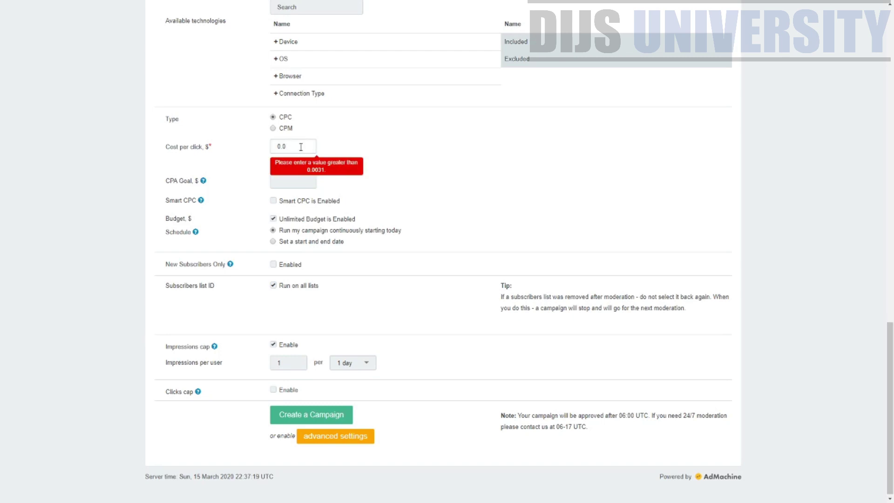
pyautogui.write('3')
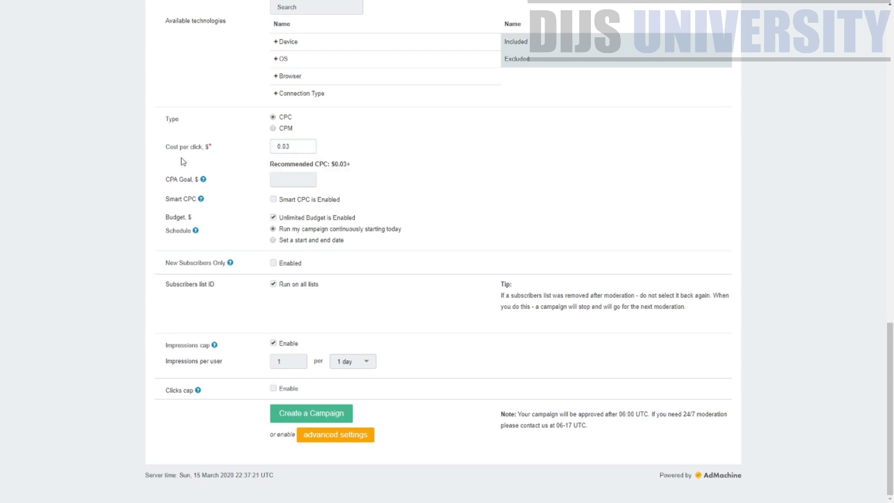
pyautogui.click(315, 182)
pyautogui.moveTo(203, 182)
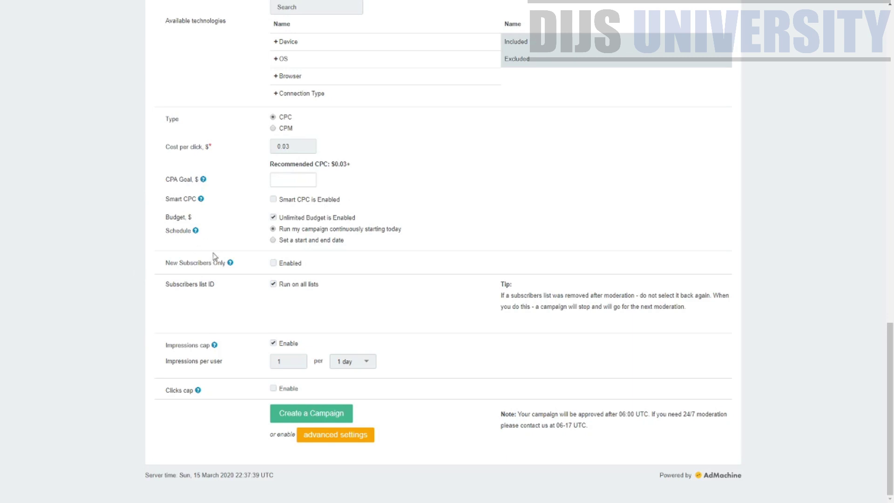
pyautogui.moveTo(166, 181); pyautogui.dragTo(201, 184)
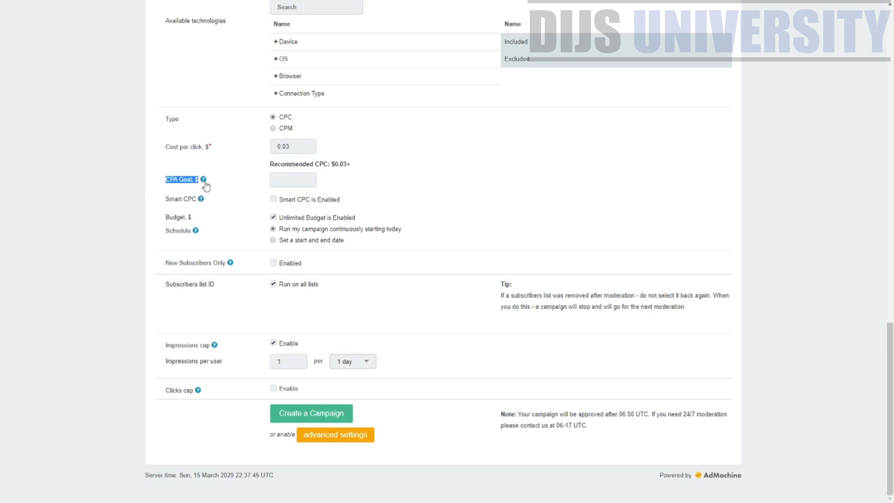
pyautogui.moveTo(205, 185)
pyautogui.click(284, 179)
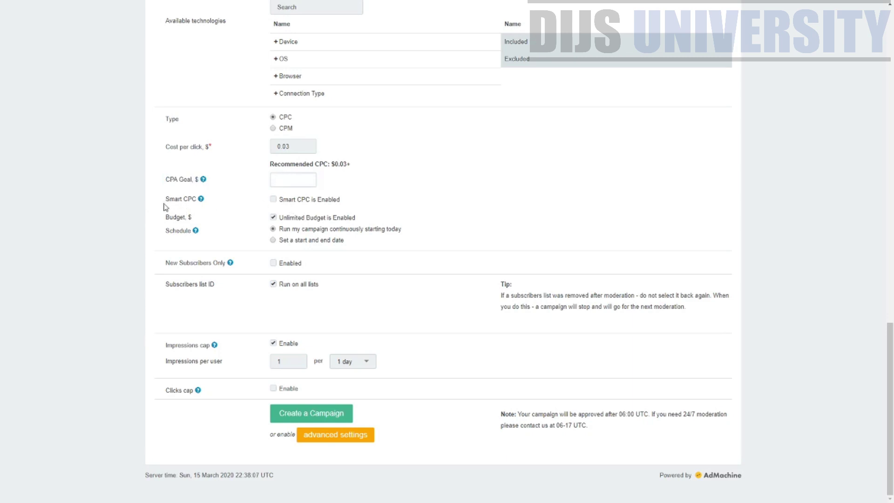
pyautogui.moveTo(166, 201); pyautogui.dragTo(206, 207)
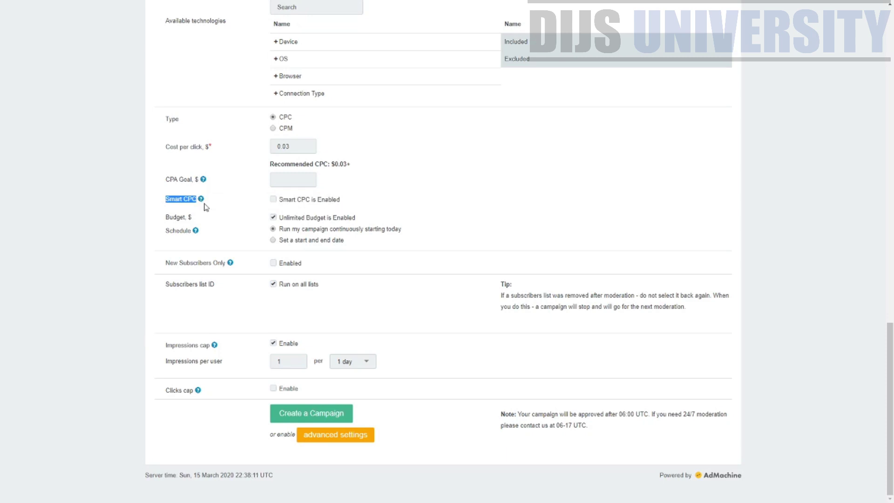
pyautogui.moveTo(200, 201)
pyautogui.moveTo(166, 180); pyautogui.dragTo(195, 203)
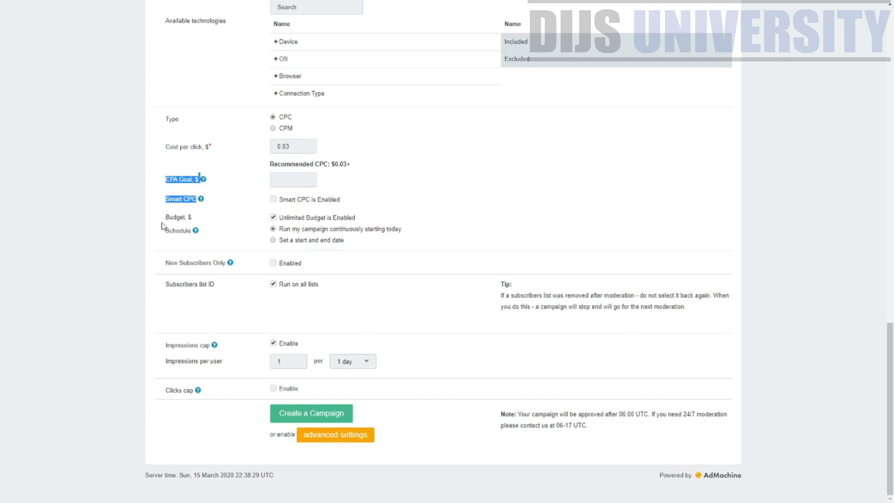
pyautogui.moveTo(169, 218); pyautogui.dragTo(201, 219)
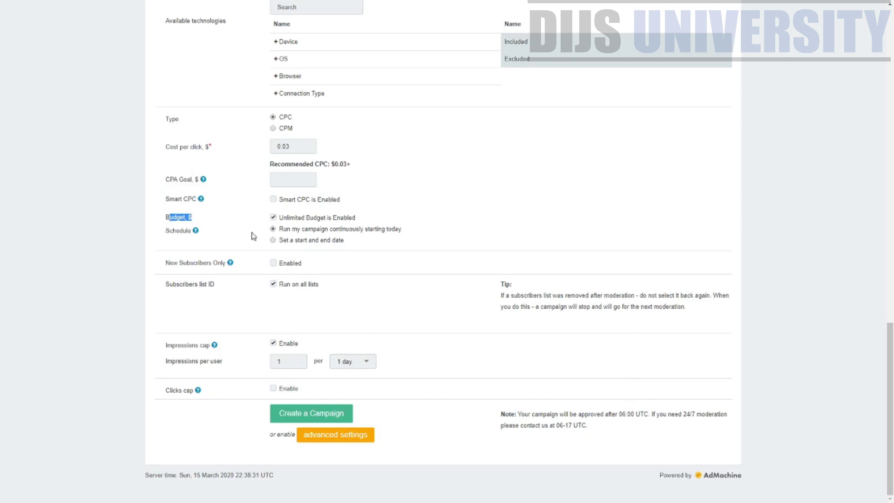
# Turn off unlimited budget and set the daily budget to 100
pyautogui.click(273, 217)
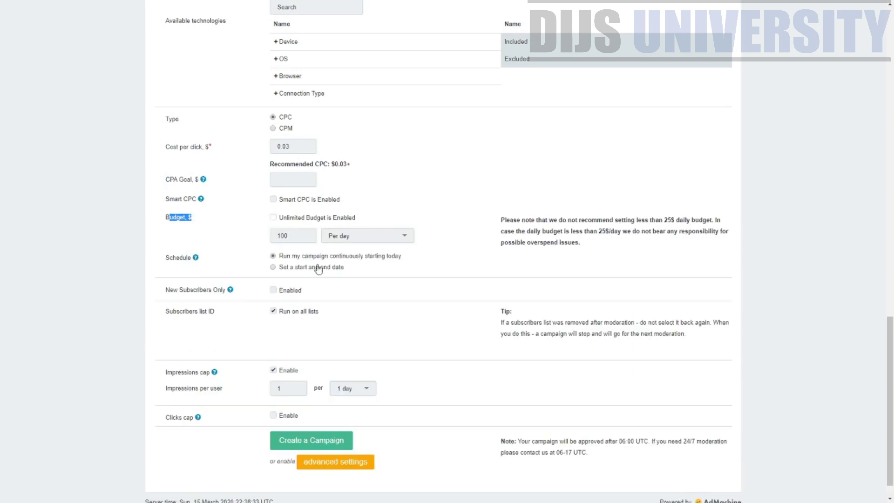
pyautogui.moveTo(296, 234); pyautogui.dragTo(269, 235)
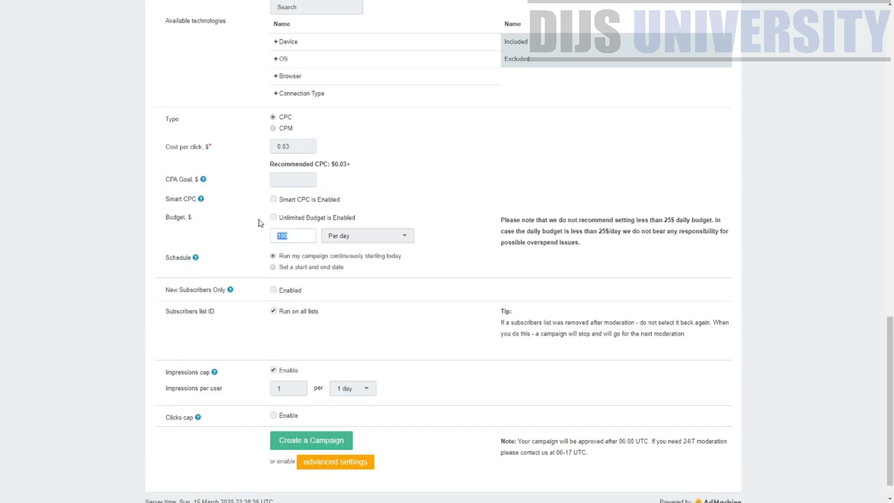
pyautogui.press('BackSpace')
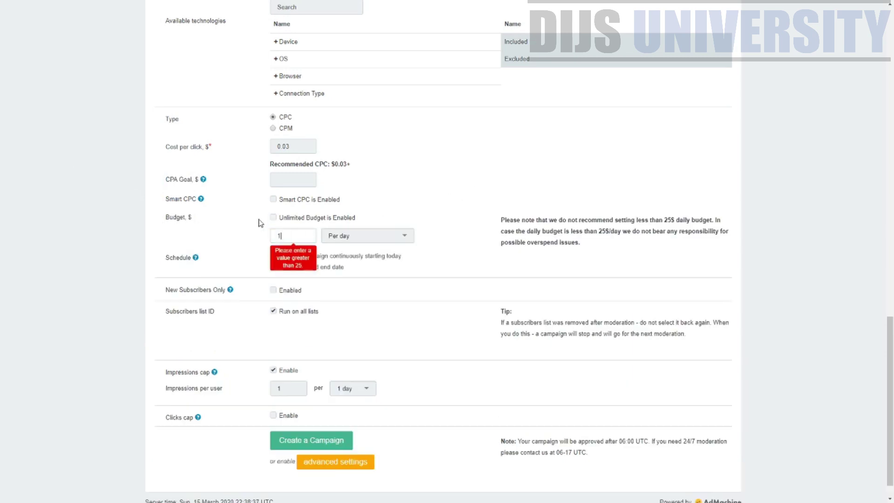
pyautogui.write('100')
pyautogui.click(322, 278)
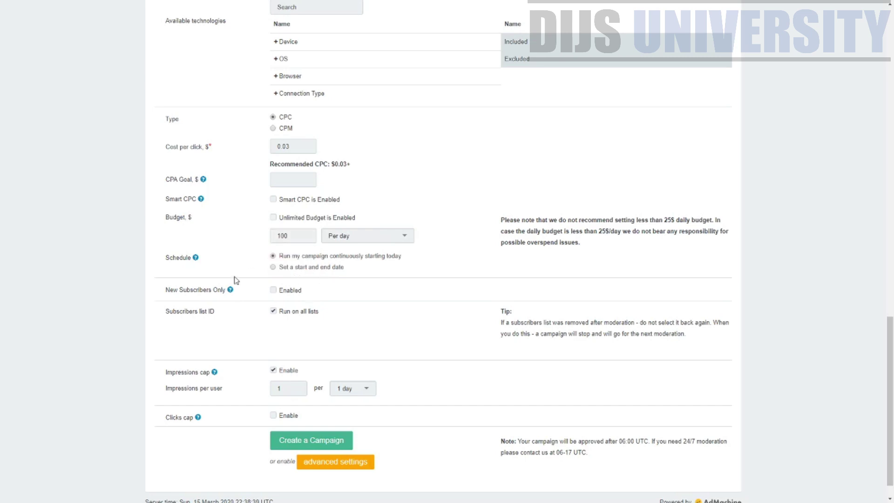
# Review the Schedule and New Subscribers Only options
pyautogui.moveTo(165, 259); pyautogui.dragTo(191, 261)
pyautogui.scroll(-1, 276, 267)
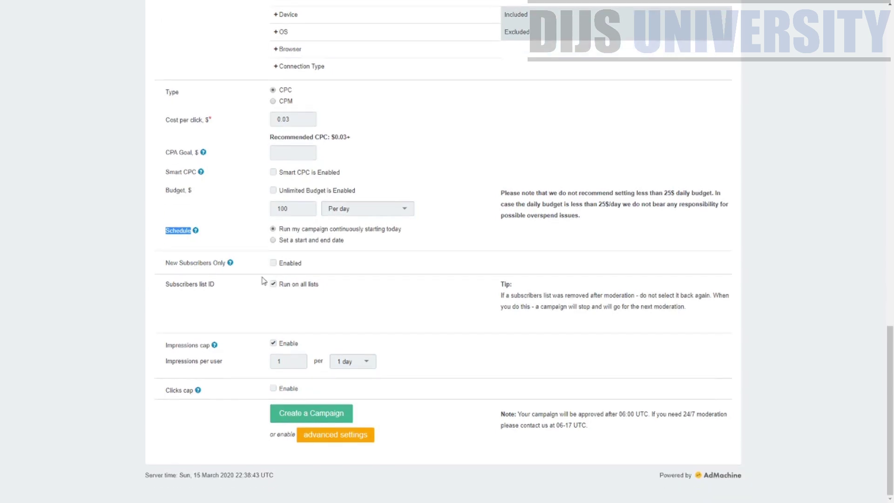
pyautogui.moveTo(165, 264); pyautogui.dragTo(222, 265)
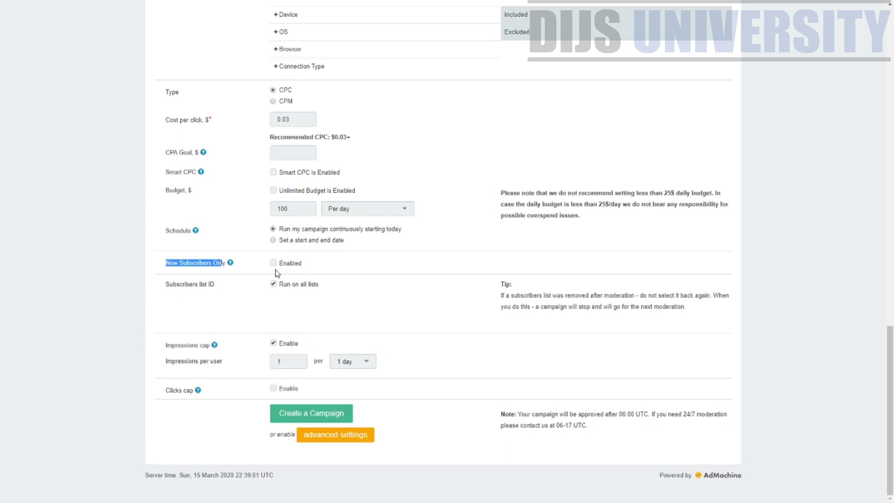
pyautogui.click(273, 263)
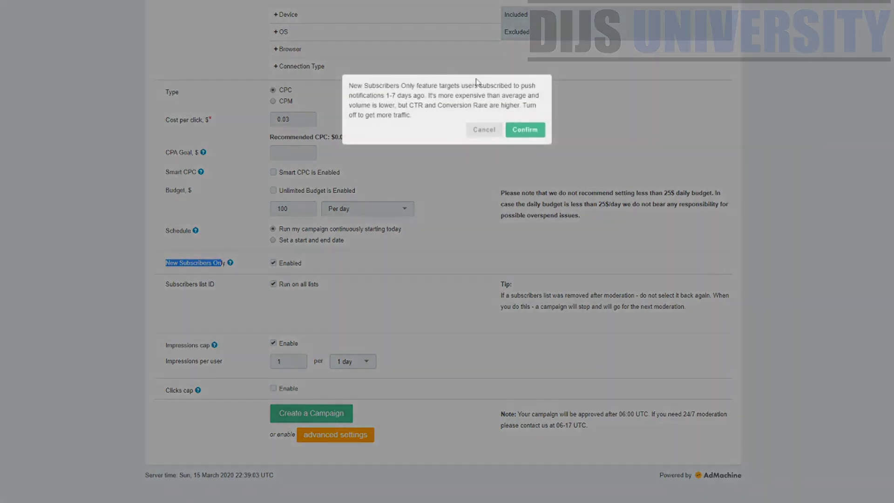
pyautogui.moveTo(348, 85); pyautogui.dragTo(531, 93)
pyautogui.click(476, 102)
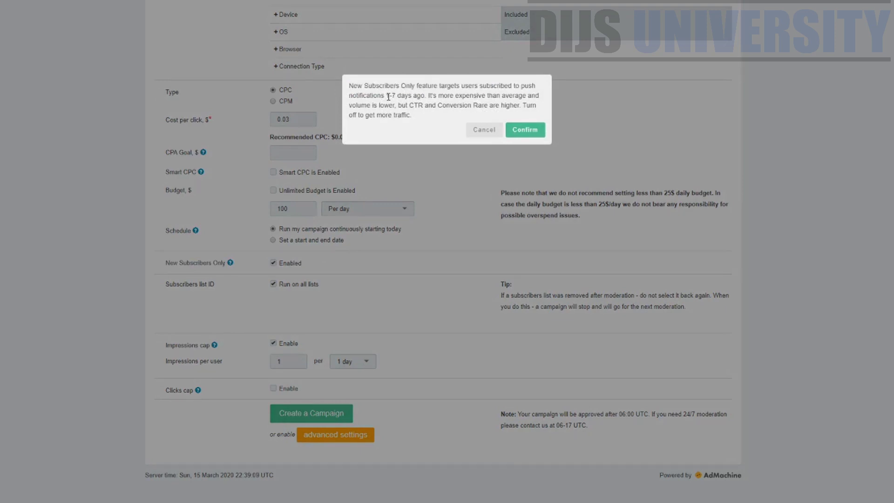
pyautogui.moveTo(385, 97); pyautogui.dragTo(425, 98)
pyautogui.moveTo(414, 106); pyautogui.dragTo(490, 110)
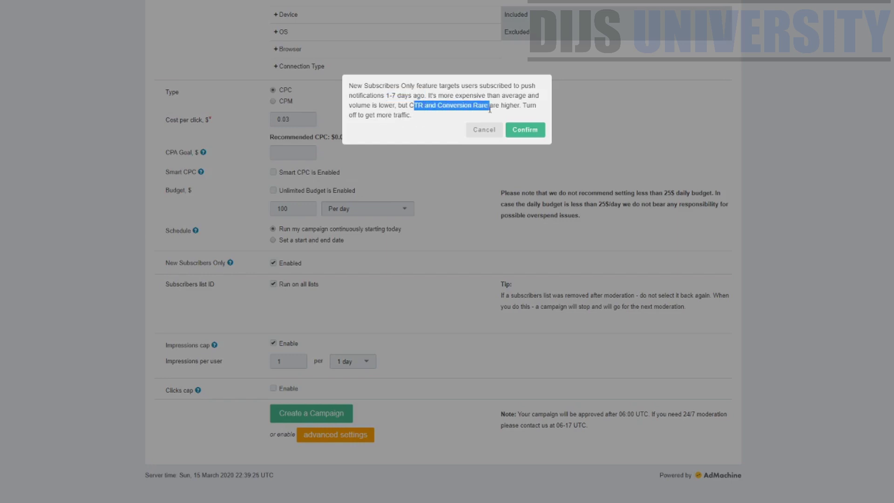
pyautogui.click(485, 107)
pyautogui.moveTo(472, 105); pyautogui.dragTo(483, 107)
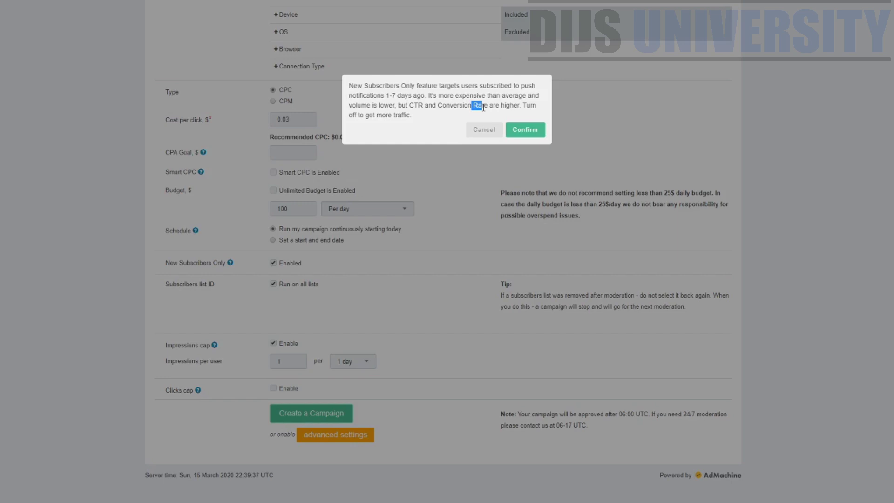
pyautogui.moveTo(410, 105); pyautogui.dragTo(520, 109)
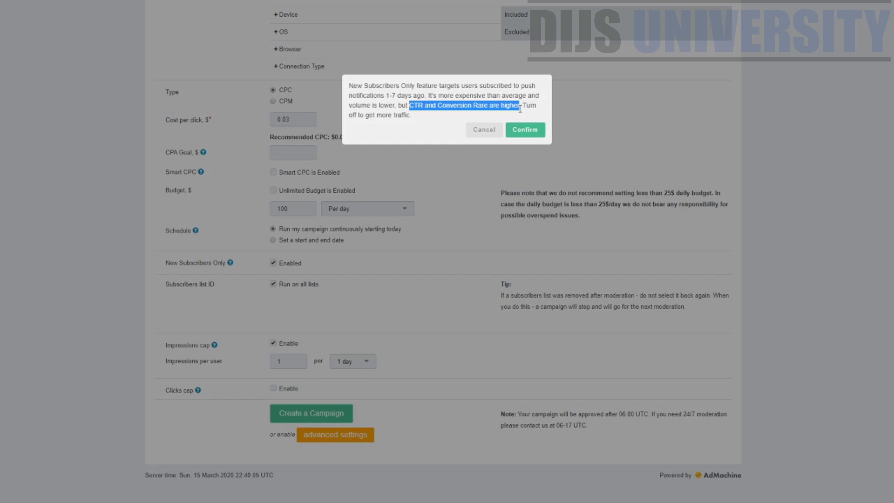
pyautogui.click(477, 160)
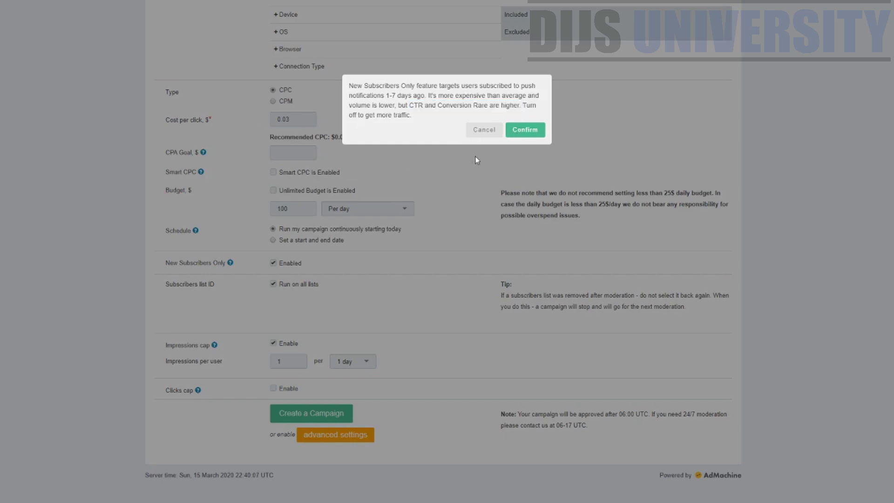
pyautogui.click(485, 131)
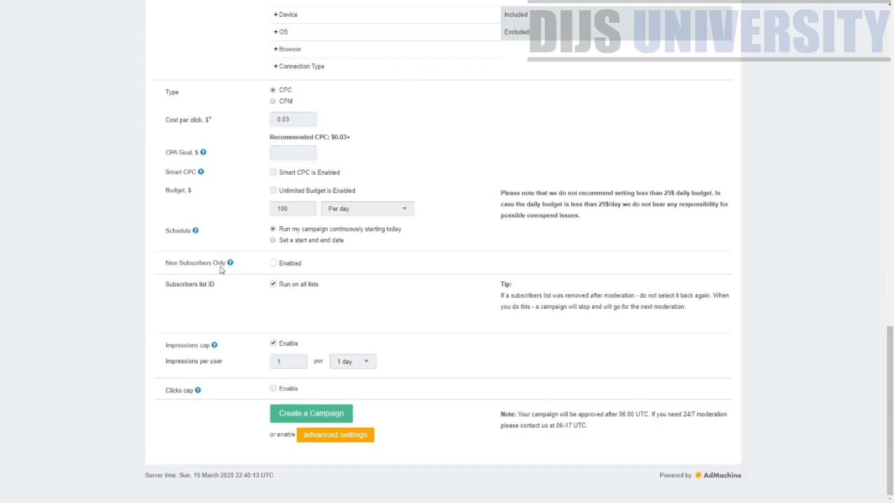
# Review the New Subscribers Only, Subscribers list ID and Impressions cap options
pyautogui.moveTo(226, 264); pyautogui.dragTo(166, 265)
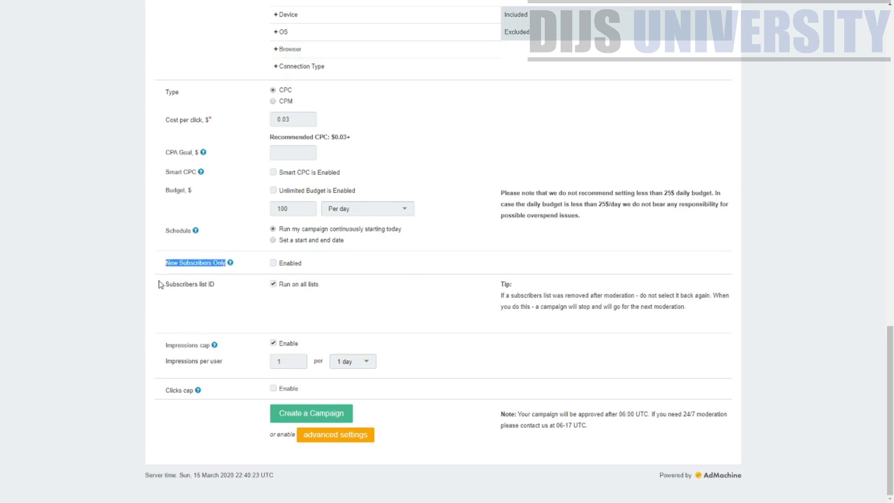
pyautogui.moveTo(160, 284); pyautogui.dragTo(234, 285)
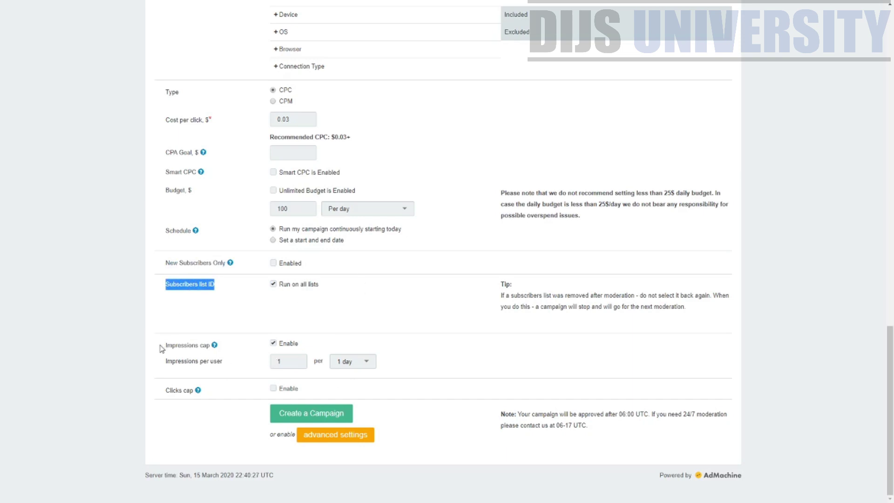
pyautogui.moveTo(161, 345); pyautogui.dragTo(210, 355)
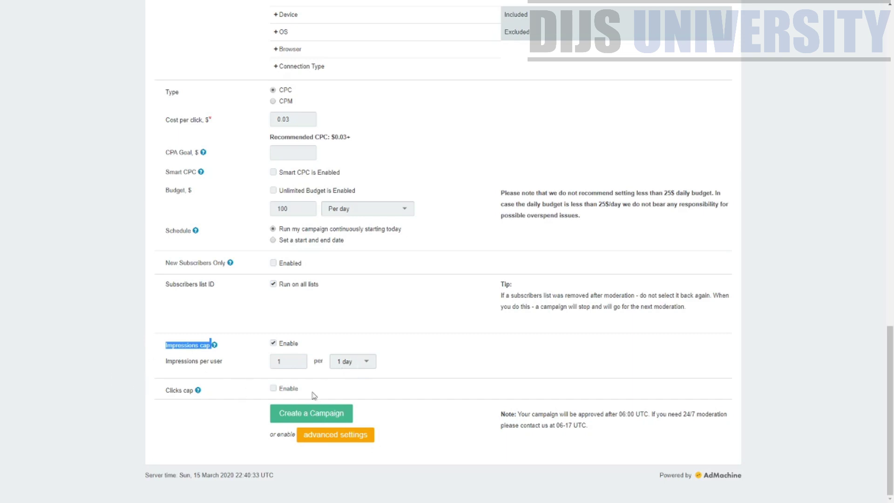
# Enable the clicks cap and set clicks per user to 100 per 1 day
pyautogui.click(273, 389)
pyautogui.scroll(-1, 164, 392)
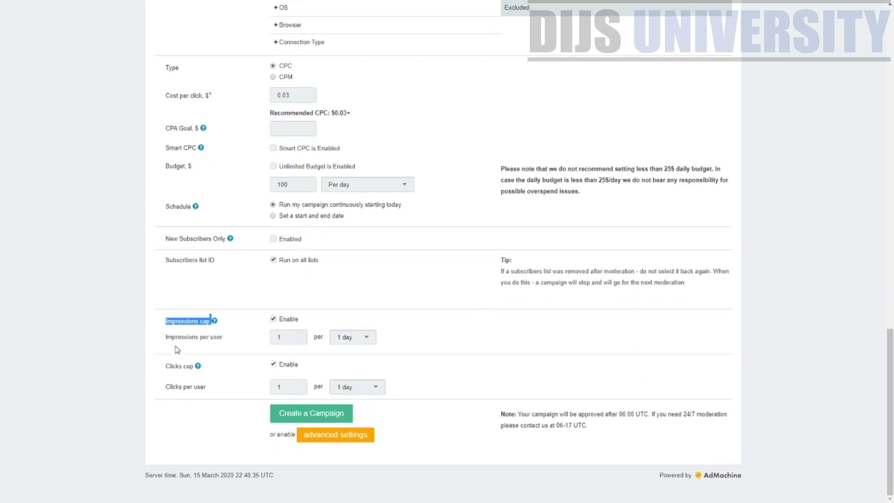
pyautogui.moveTo(169, 366); pyautogui.dragTo(190, 365)
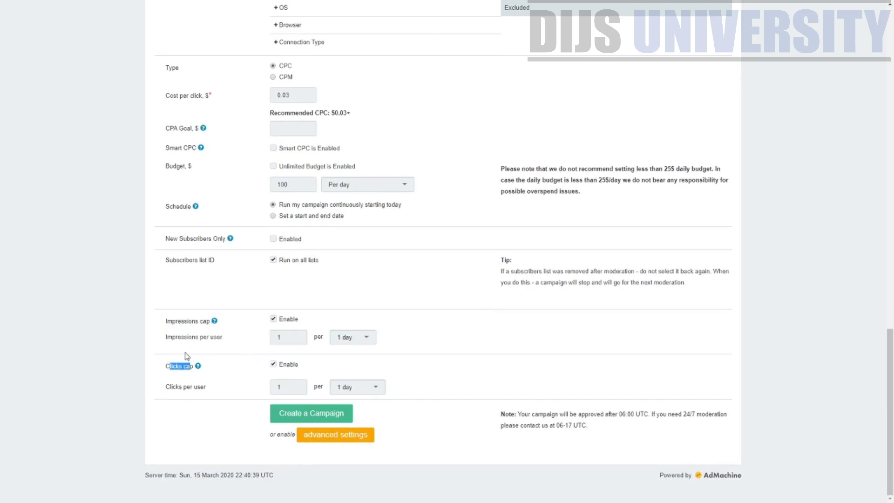
pyautogui.click(295, 386)
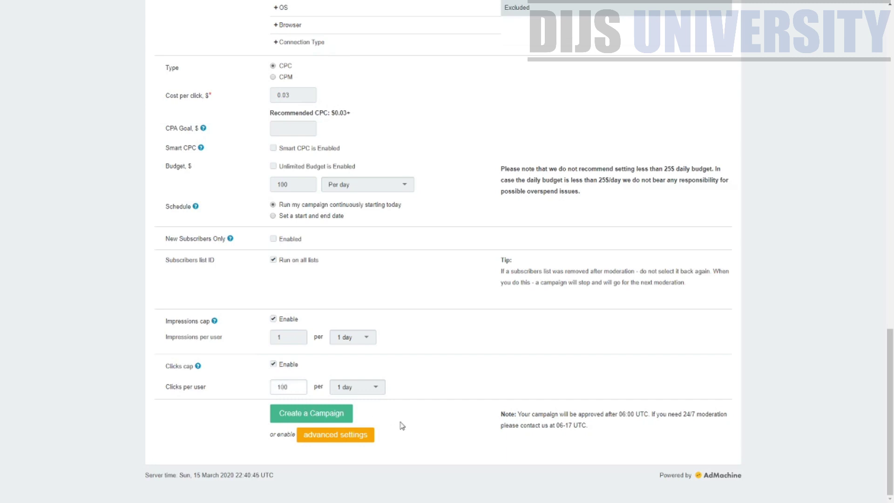
pyautogui.click(342, 434)
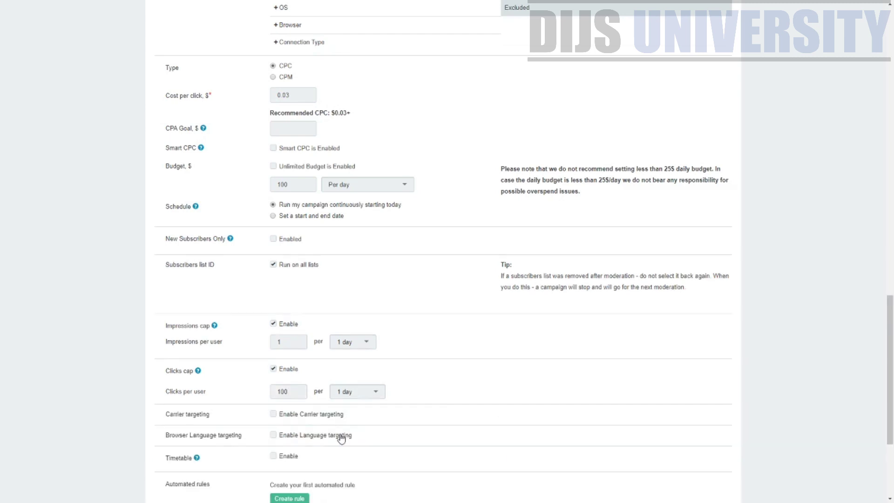
pyautogui.scroll(-2, 358, 371)
pyautogui.scroll(-2, 358, 370)
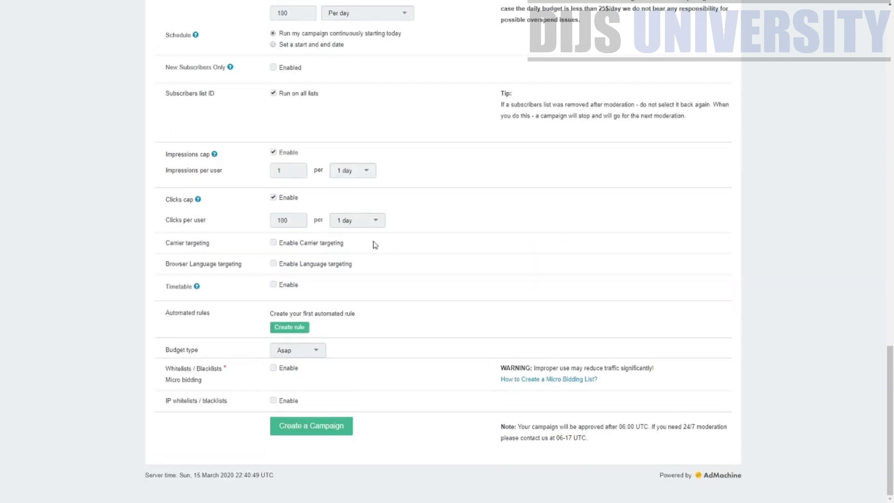
pyautogui.tripleClick(269, 245)
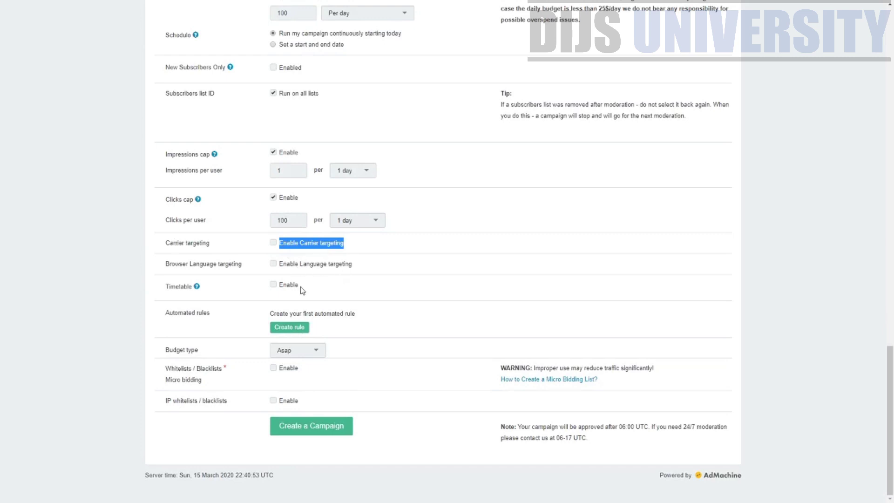
pyautogui.moveTo(168, 272); pyautogui.dragTo(264, 278)
pyautogui.click(208, 302)
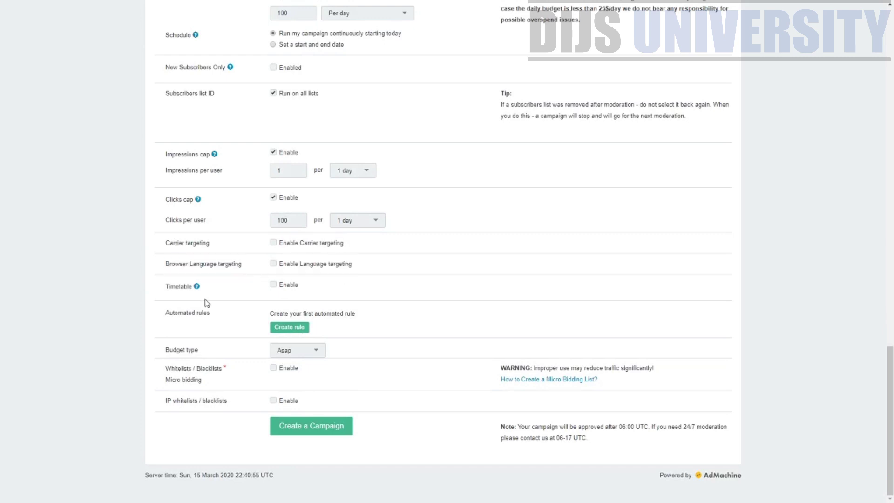
pyautogui.moveTo(195, 289); pyautogui.dragTo(169, 287)
pyautogui.click(284, 289)
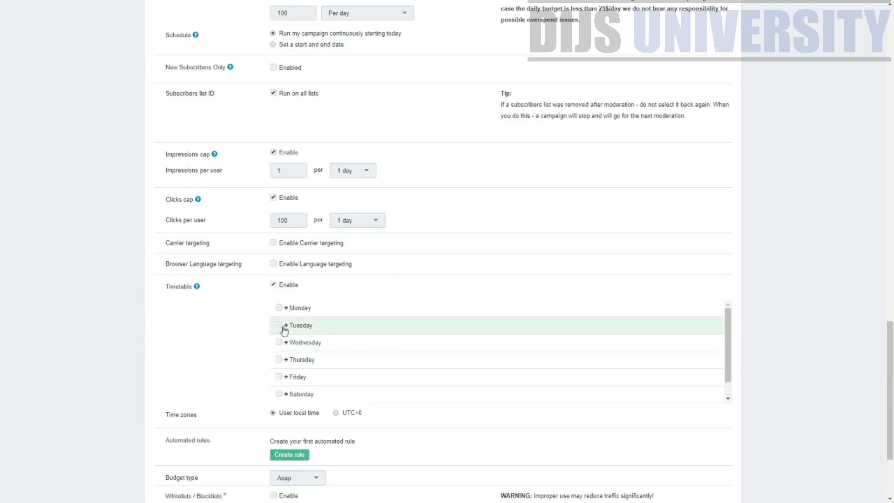
pyautogui.click(286, 308)
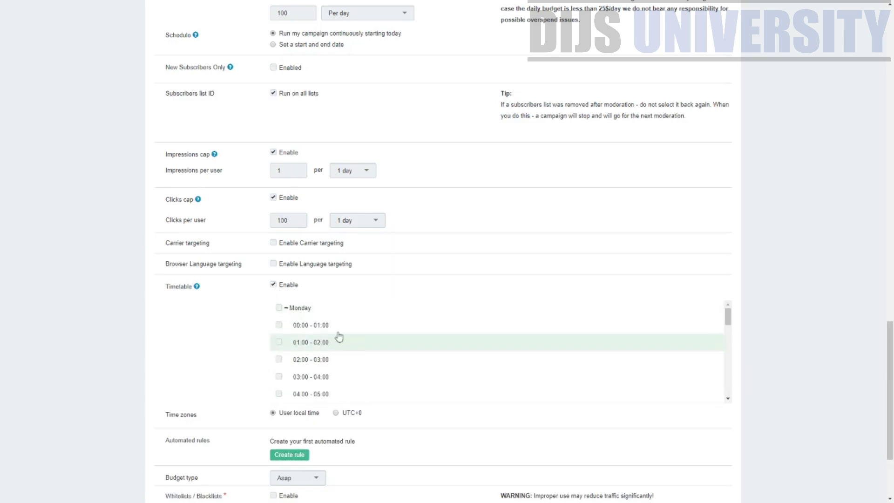
pyautogui.scroll(-10, 324, 347)
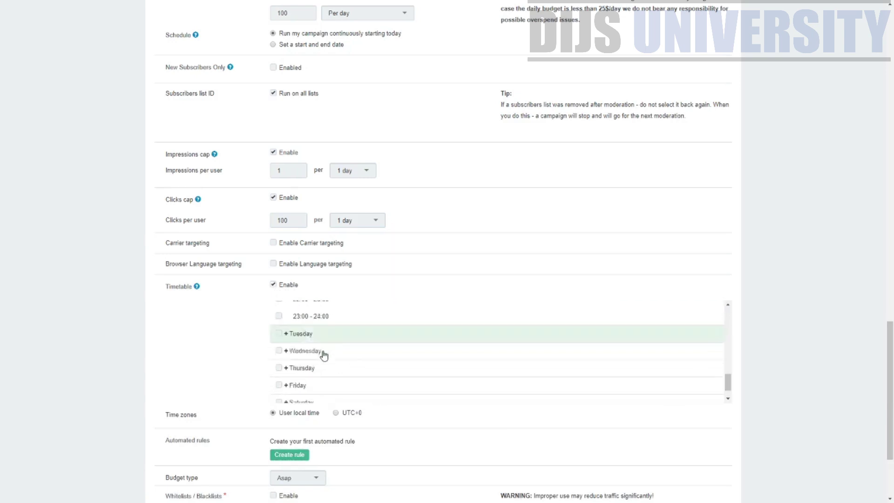
pyautogui.scroll(-1, 324, 353)
pyautogui.moveTo(891, 366); pyautogui.dragTo(891, 401)
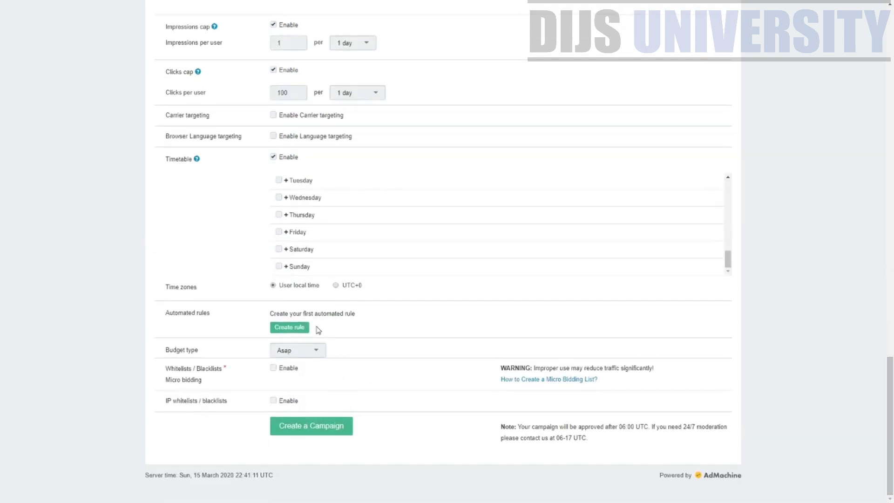
pyautogui.tripleClick(216, 318)
pyautogui.moveTo(173, 312); pyautogui.dragTo(133, 310)
pyautogui.moveTo(199, 350); pyautogui.dragTo(156, 352)
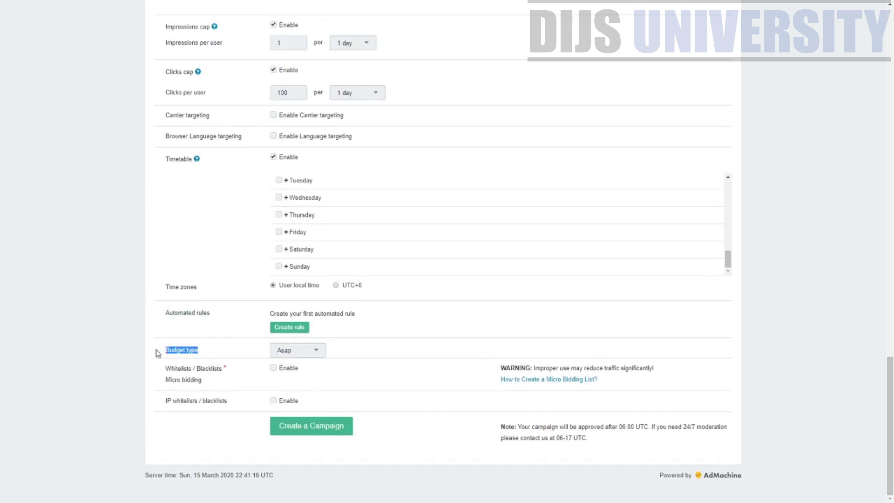
pyautogui.click(217, 360)
pyautogui.moveTo(207, 355); pyautogui.dragTo(362, 354)
# Keep Asap as the budget type and review the whitelist and Automated rules options
pyautogui.click(304, 349)
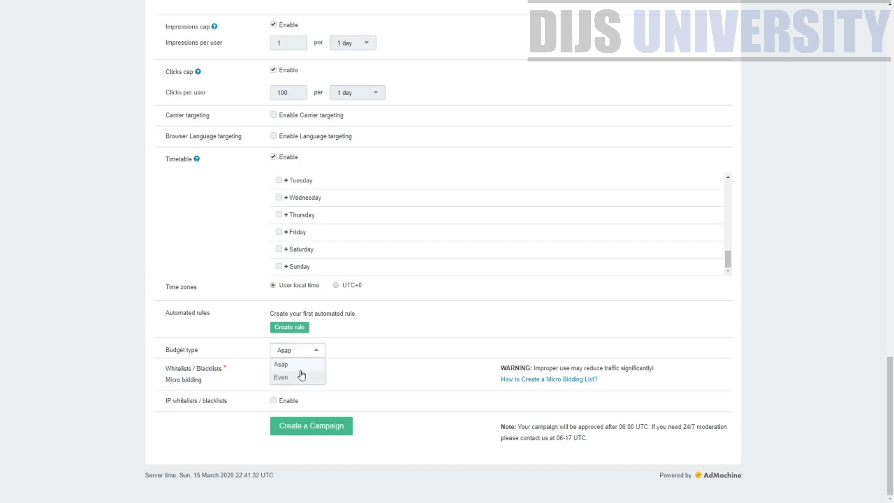
pyautogui.click(232, 375)
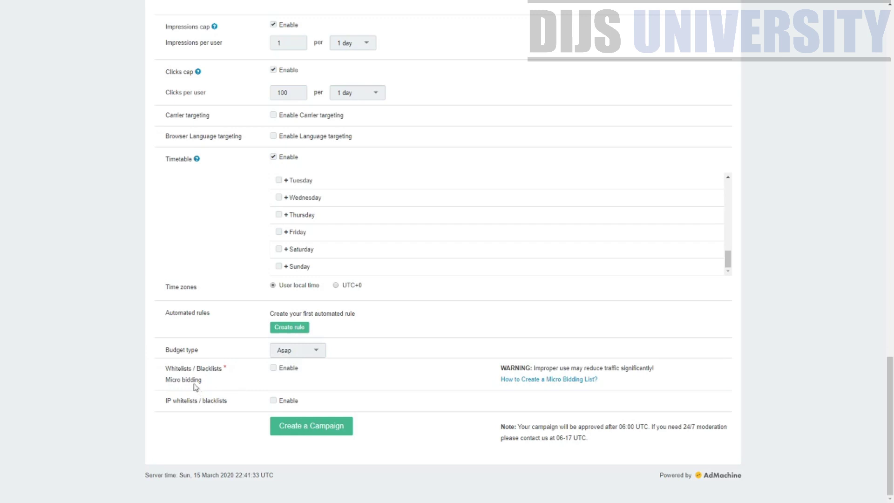
pyautogui.moveTo(169, 373); pyautogui.dragTo(229, 403)
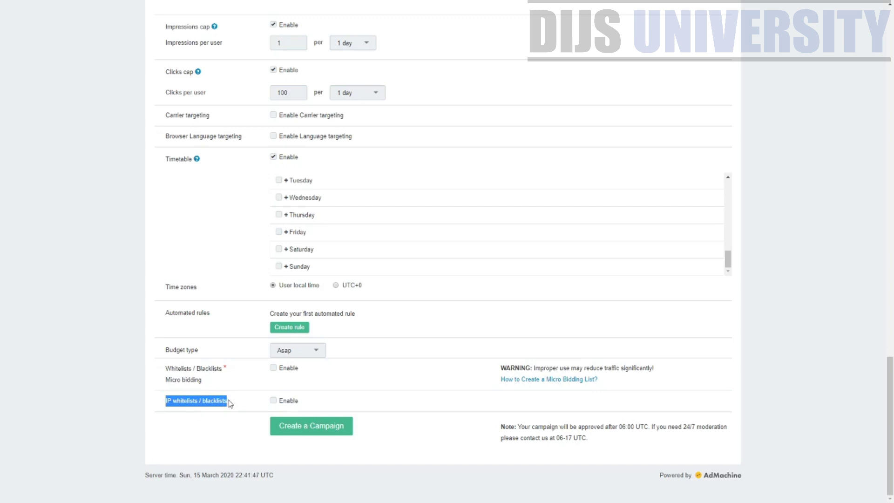
pyautogui.moveTo(212, 313); pyautogui.dragTo(154, 314)
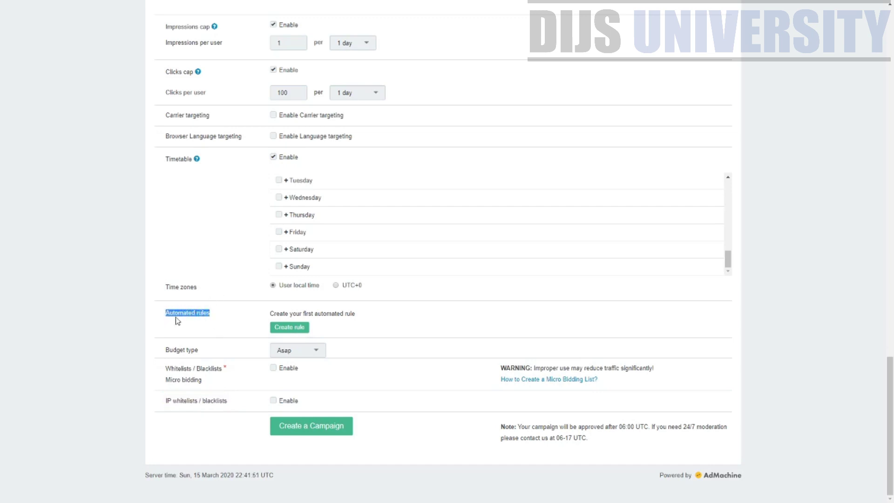
# Create a new automated rule, edit its name, and apply it to the Campaign
pyautogui.click(287, 327)
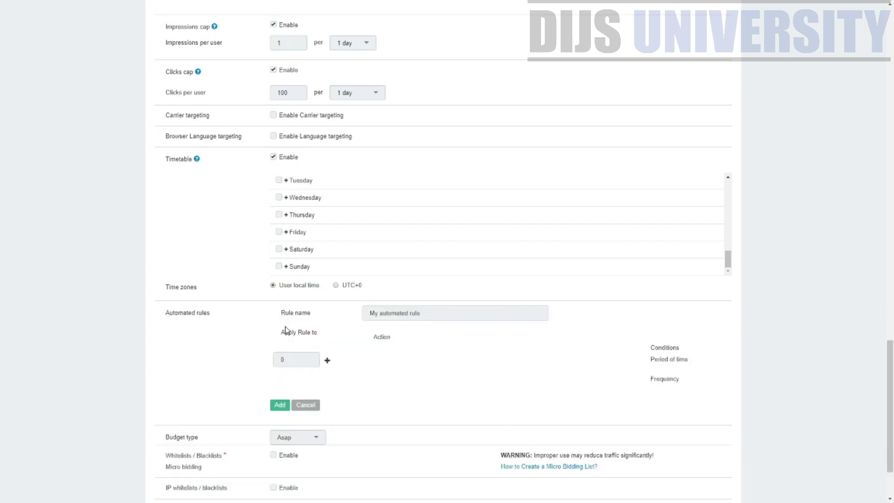
pyautogui.scroll(-3, 382, 335)
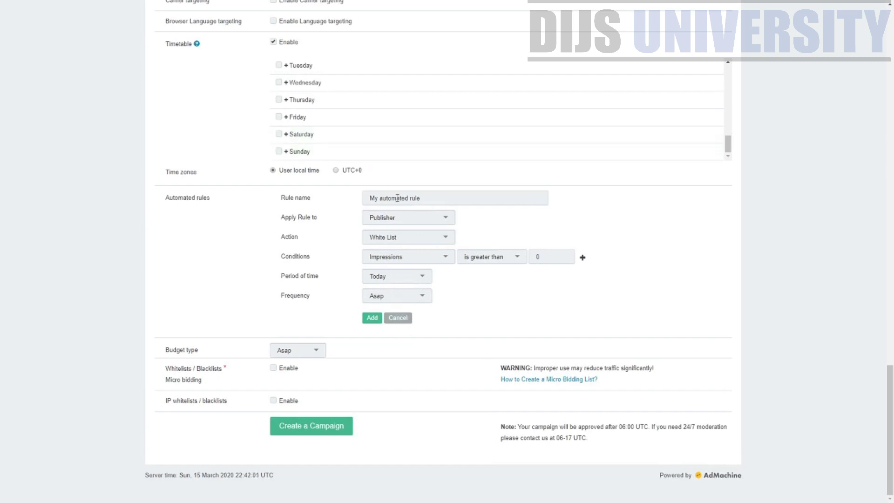
pyautogui.click(466, 199)
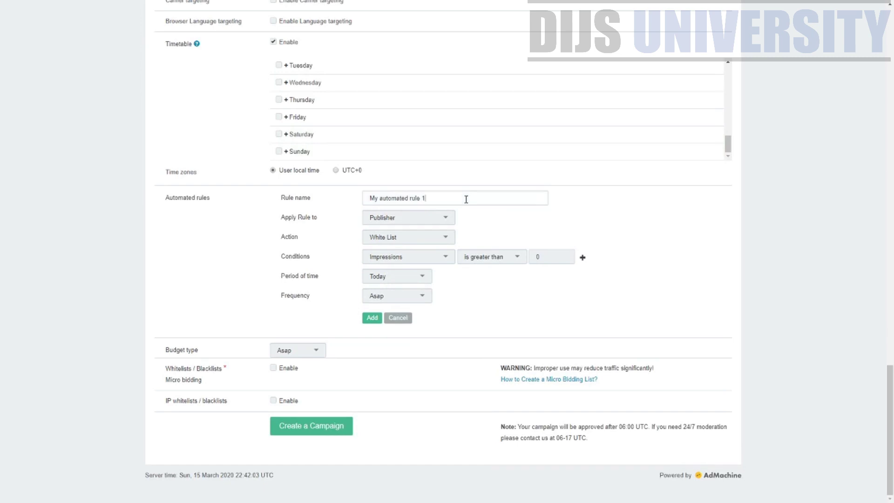
pyautogui.moveTo(288, 218); pyautogui.dragTo(393, 205)
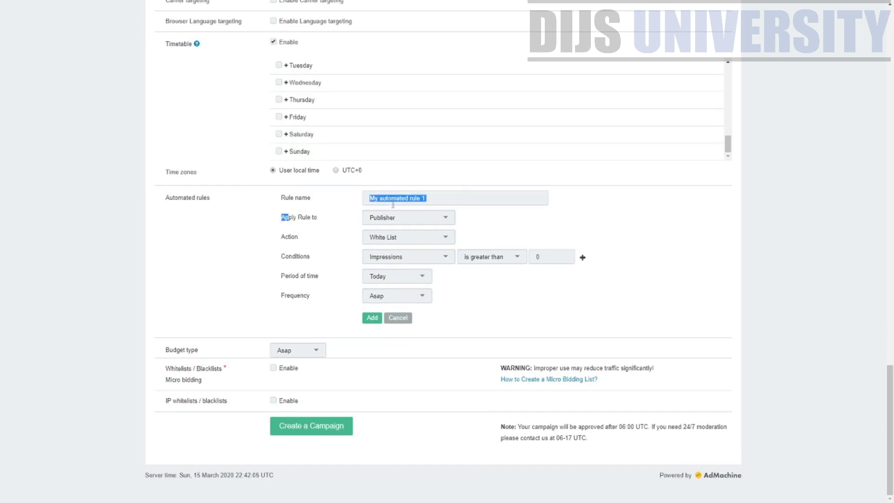
pyautogui.click(405, 218)
pyautogui.click(406, 272)
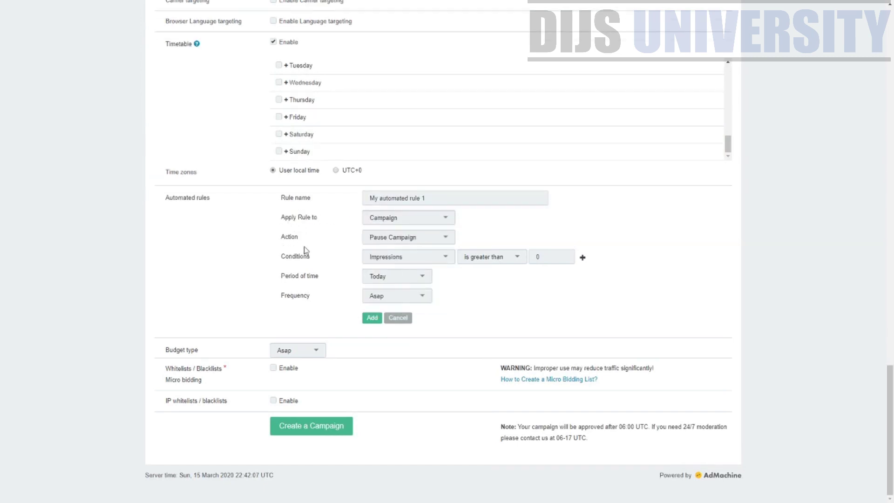
# Set the rule action to Pause Campaign with condition Conversions is less than 3
pyautogui.click(402, 238)
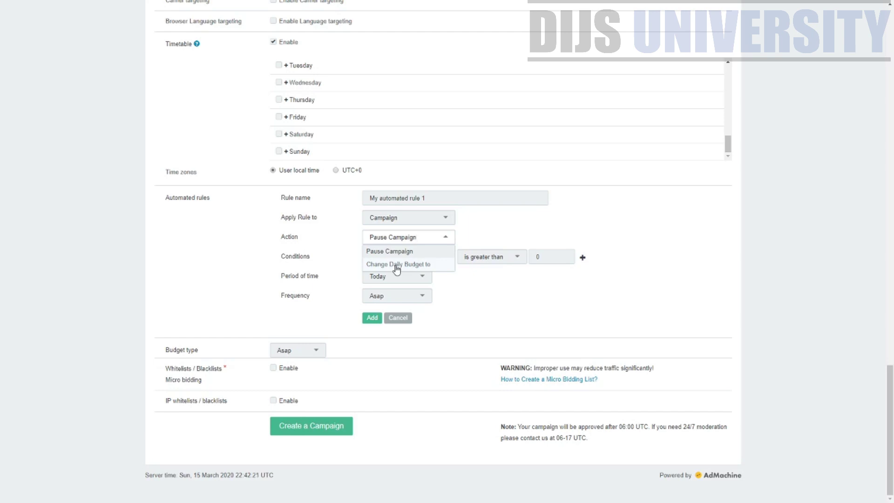
pyautogui.click(398, 252)
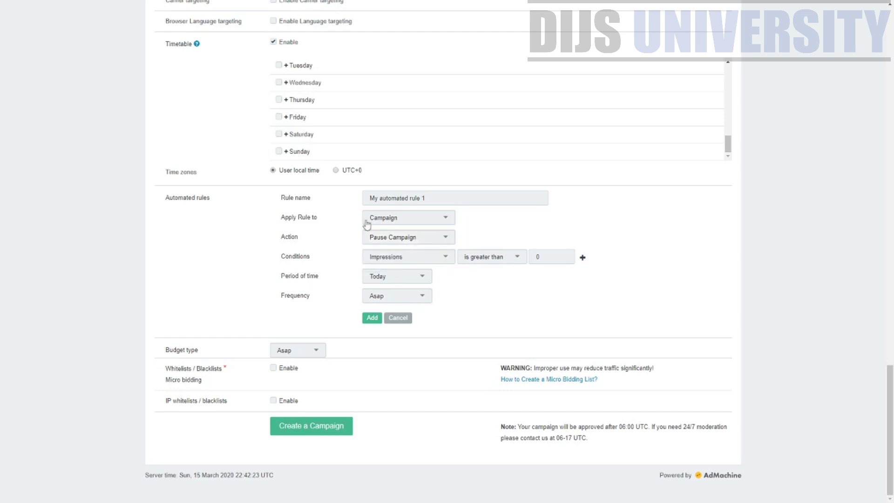
pyautogui.click(437, 263)
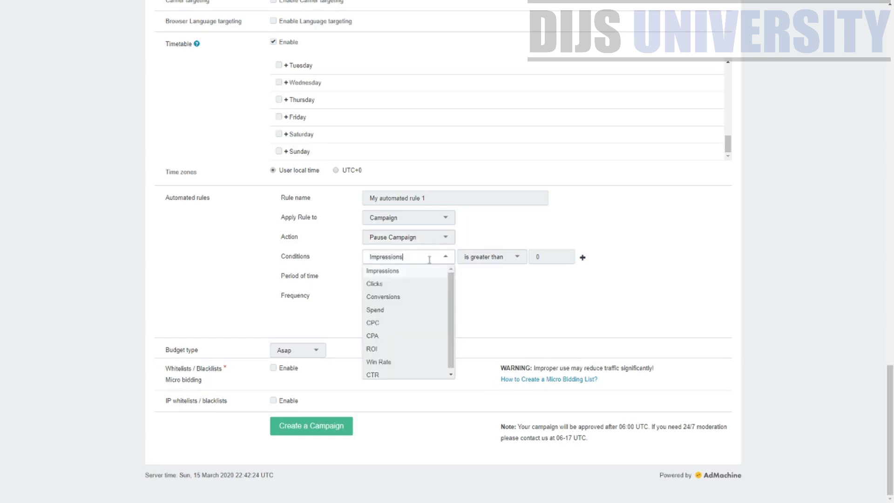
pyautogui.click(431, 296)
pyautogui.click(515, 258)
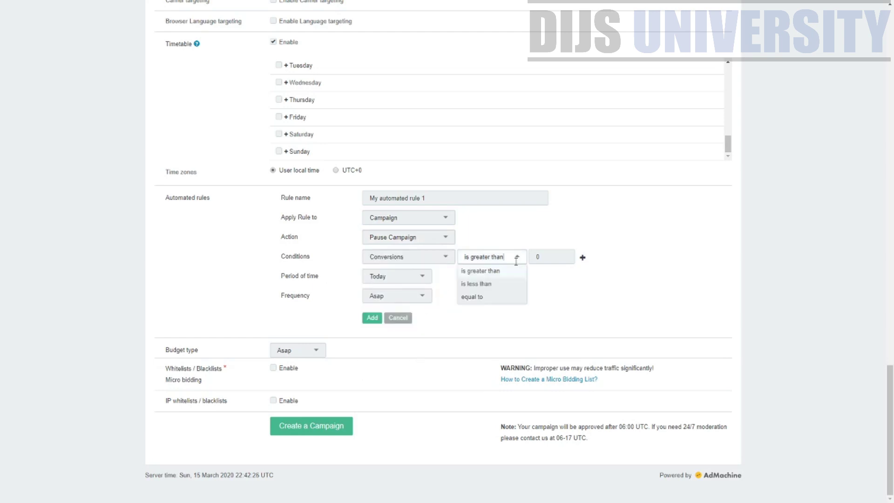
pyautogui.click(494, 285)
pyautogui.click(553, 261)
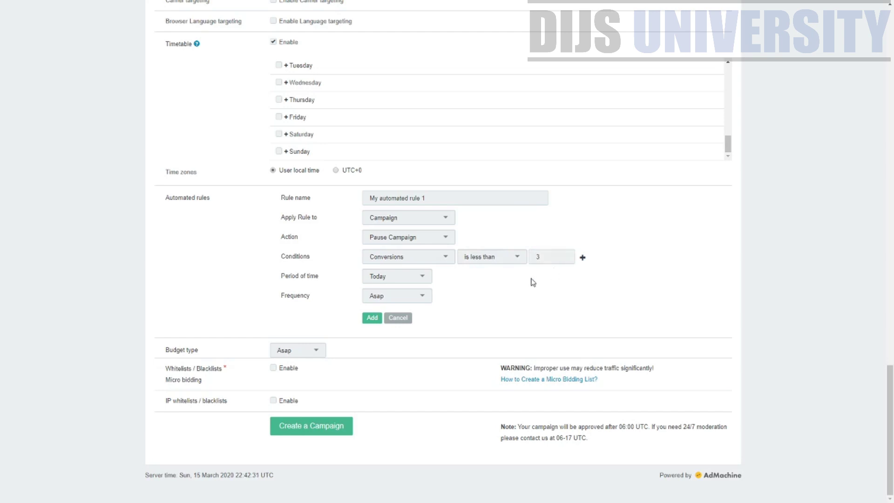
# Set the rule's period of time to the last 2 days
pyautogui.click(399, 278)
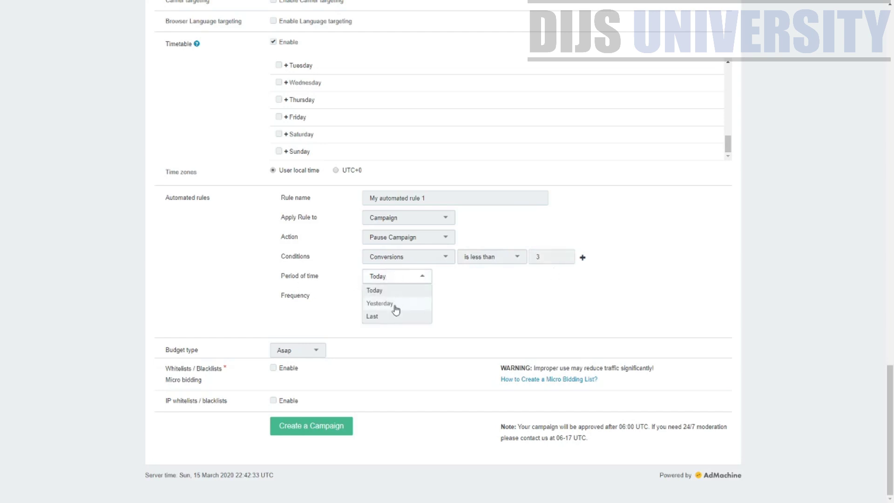
pyautogui.click(393, 317)
pyautogui.click(462, 277)
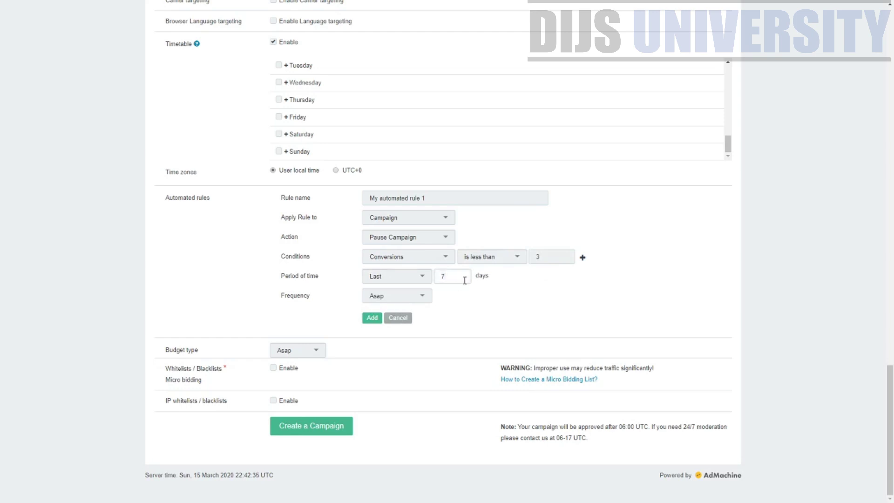
pyautogui.press('BackSpace')
pyautogui.write('32')
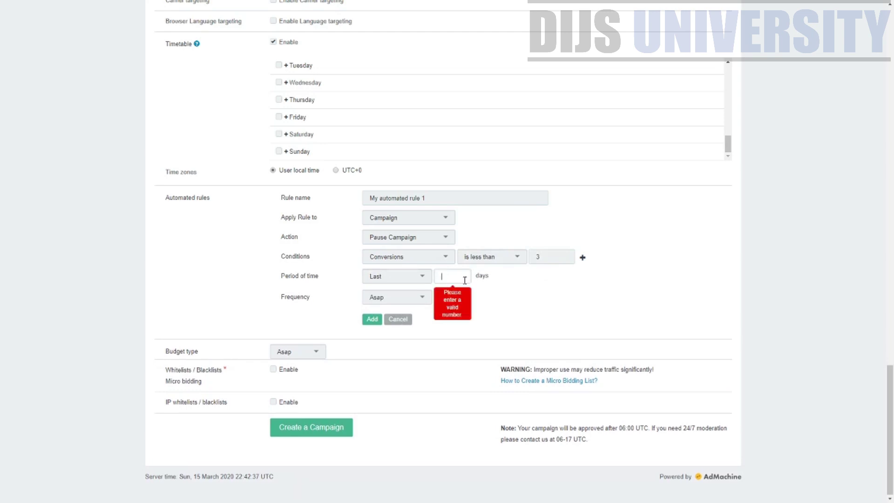
pyautogui.press('BackSpace')
pyautogui.press('BackSpace')
pyautogui.write('2')
pyautogui.click(490, 320)
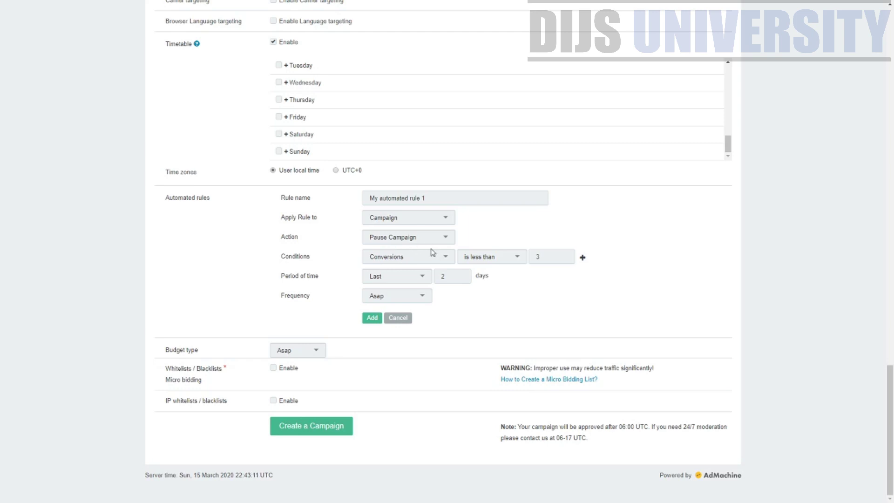
# Keep the rule on the Campaign, with the action Change Daily Budget to 10 and condition 'is greater than' over 1 day
pyautogui.click(429, 218)
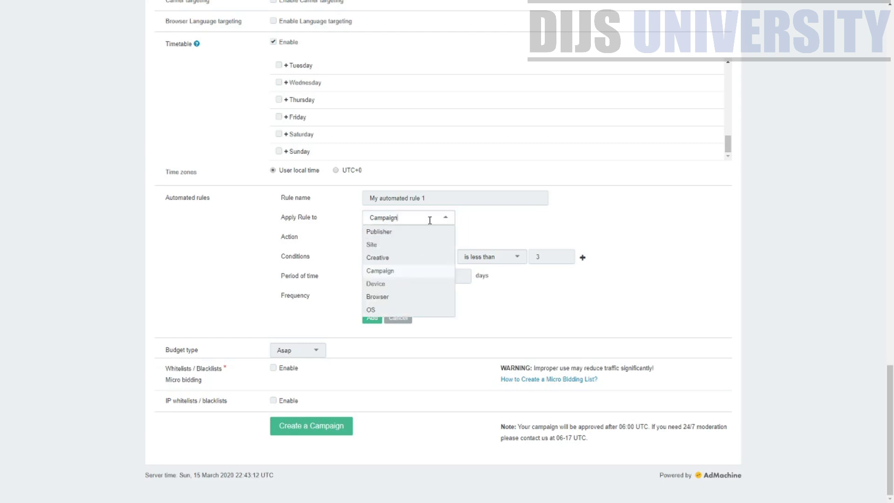
pyautogui.click(393, 271)
pyautogui.click(410, 239)
pyautogui.click(411, 265)
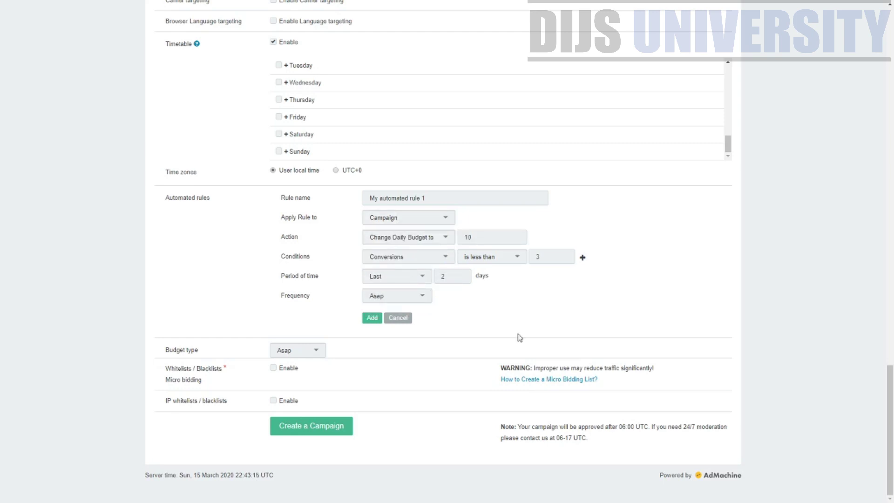
pyautogui.click(504, 262)
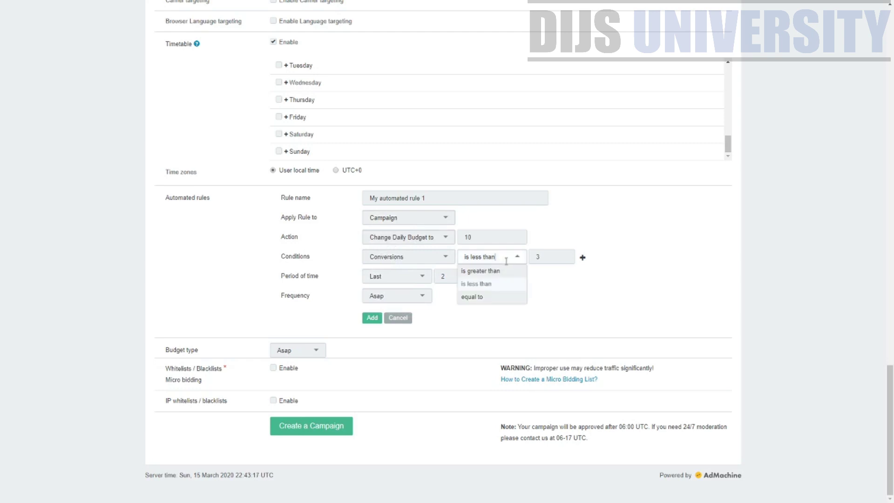
pyautogui.click(507, 269)
pyautogui.click(551, 257)
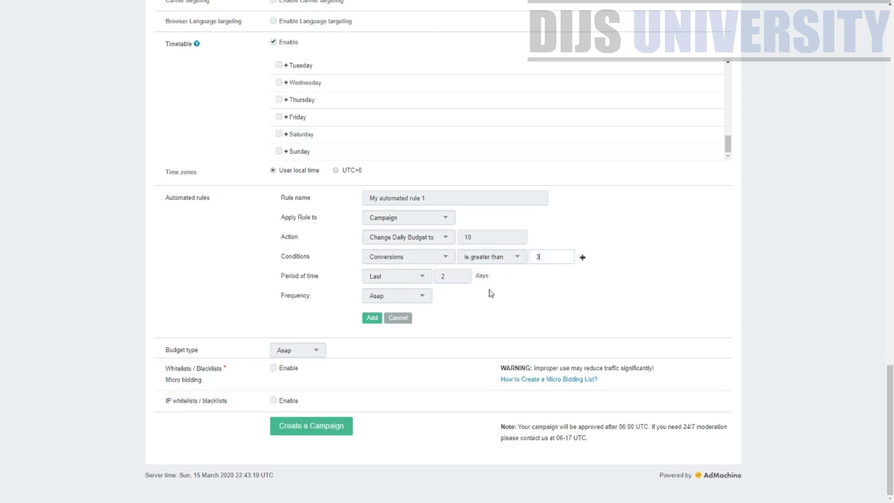
pyautogui.press('Tab')
pyautogui.press('Tab')
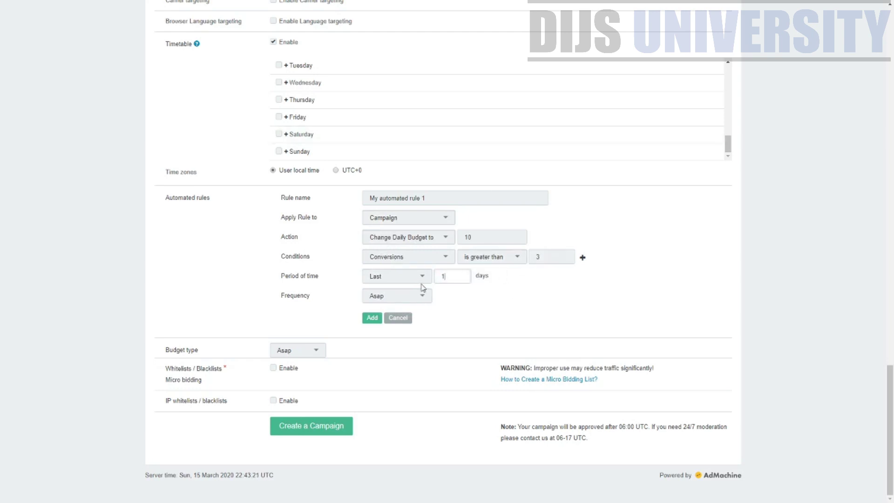
pyautogui.moveTo(485, 238); pyautogui.dragTo(429, 244)
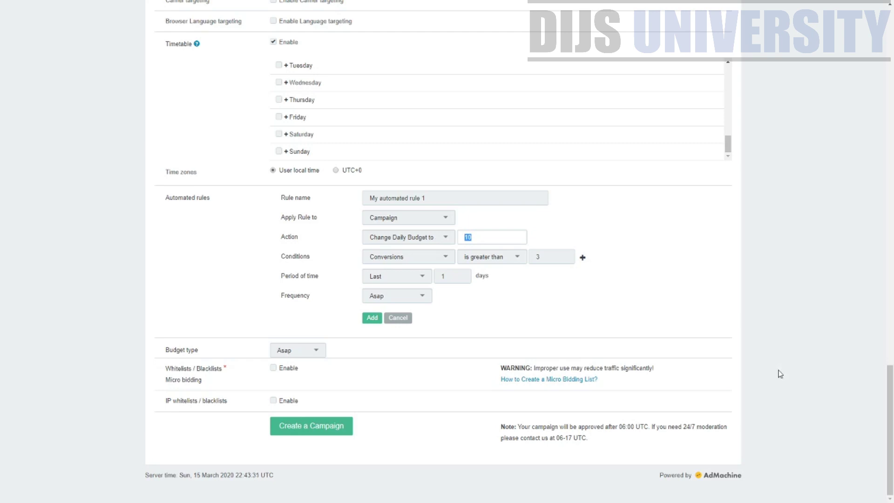
pyautogui.moveTo(890, 449); pyautogui.dragTo(866, 62)
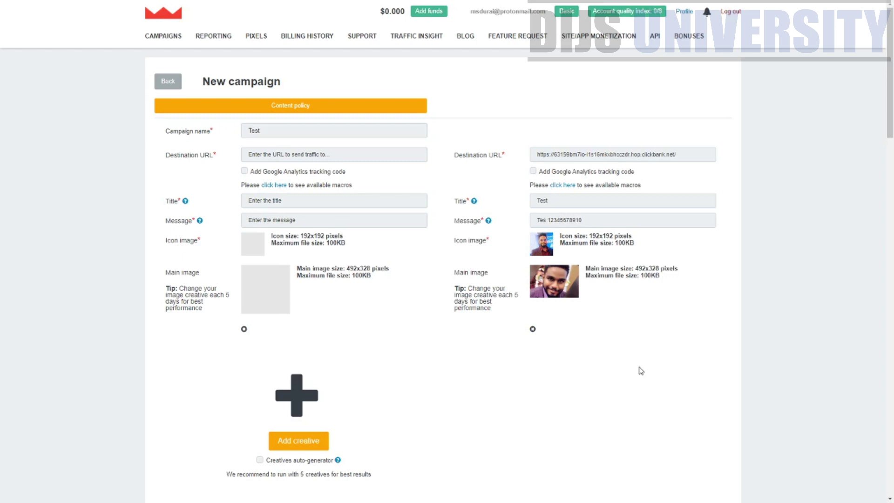
# Open Traffic Insight to view the Impr Report of average daily impressions
pyautogui.click(416, 40)
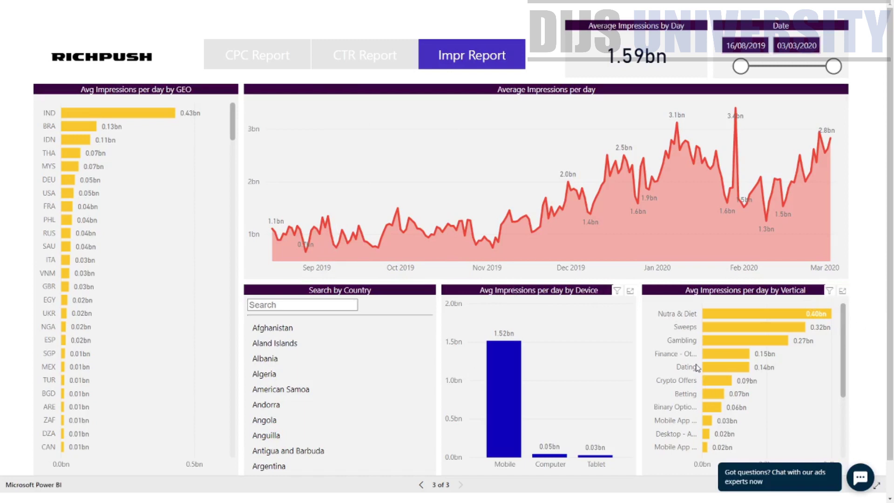
# Browse the CTR Report charts, then bring up the CPC Report page
pyautogui.scroll(-3, 740, 316)
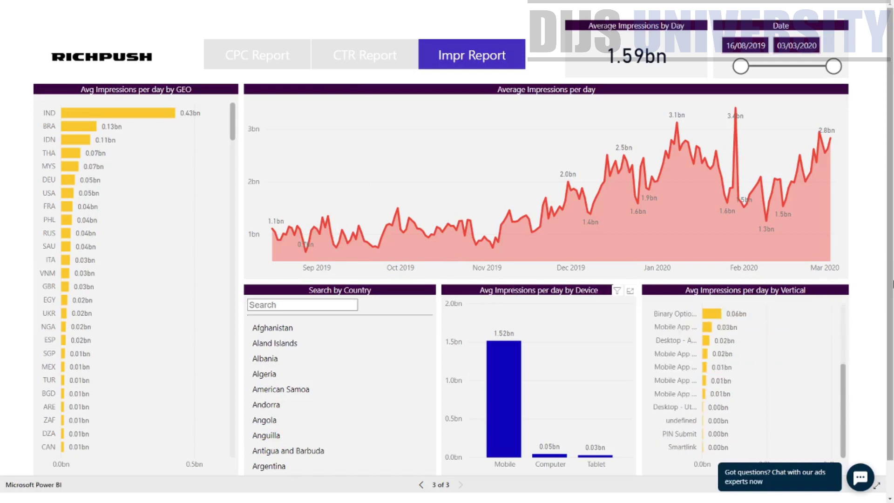
pyautogui.click(398, 57)
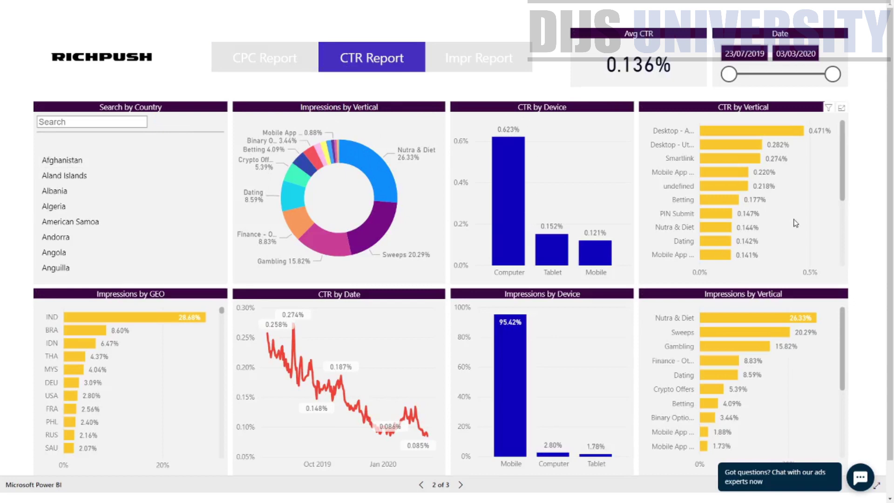
pyautogui.scroll(-3, 214, 417)
pyautogui.scroll(-1, 345, 222)
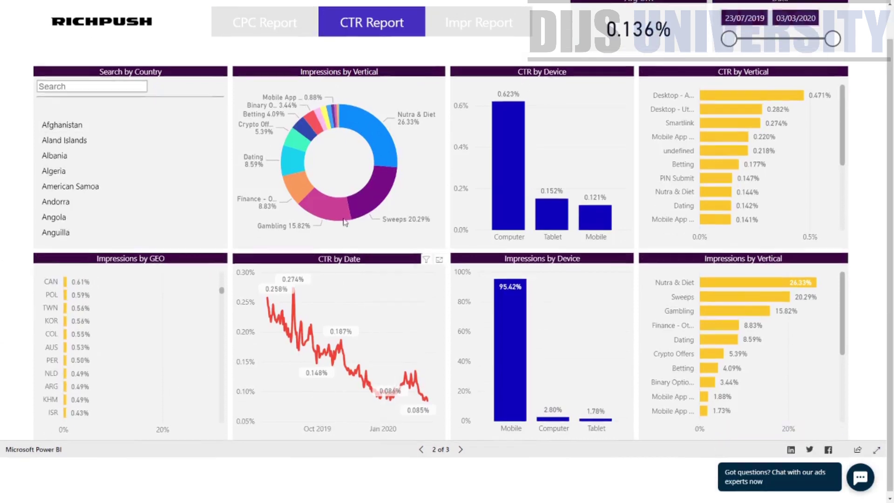
pyautogui.click(260, 20)
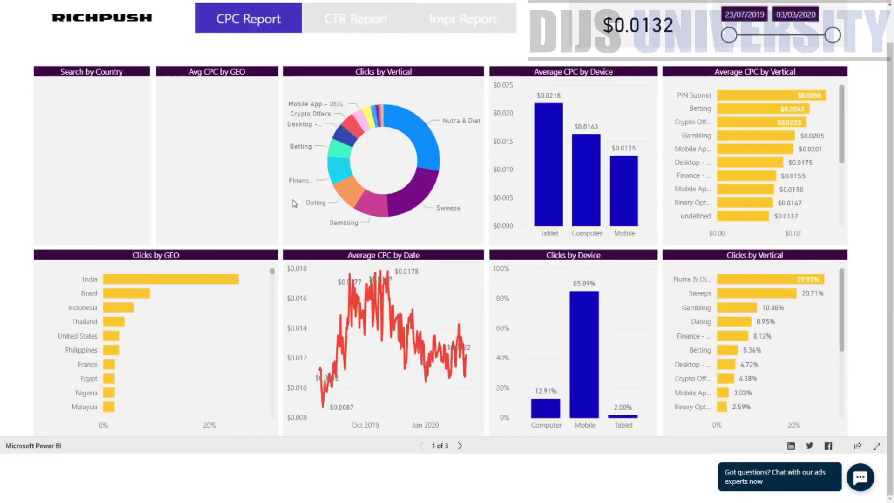